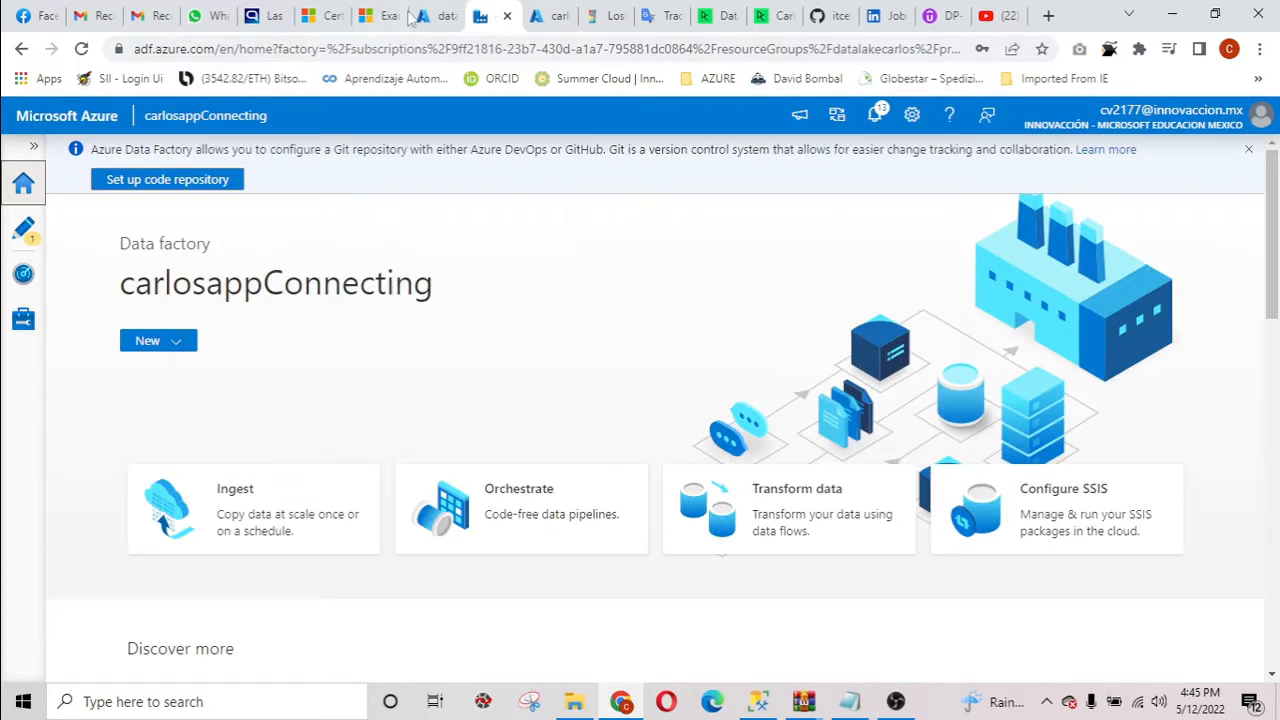
Switch to the storage container in the Azure portal and add a directory named parquet inside the raw folder.
{"action": "left_click", "coordinate": [412, 18]}
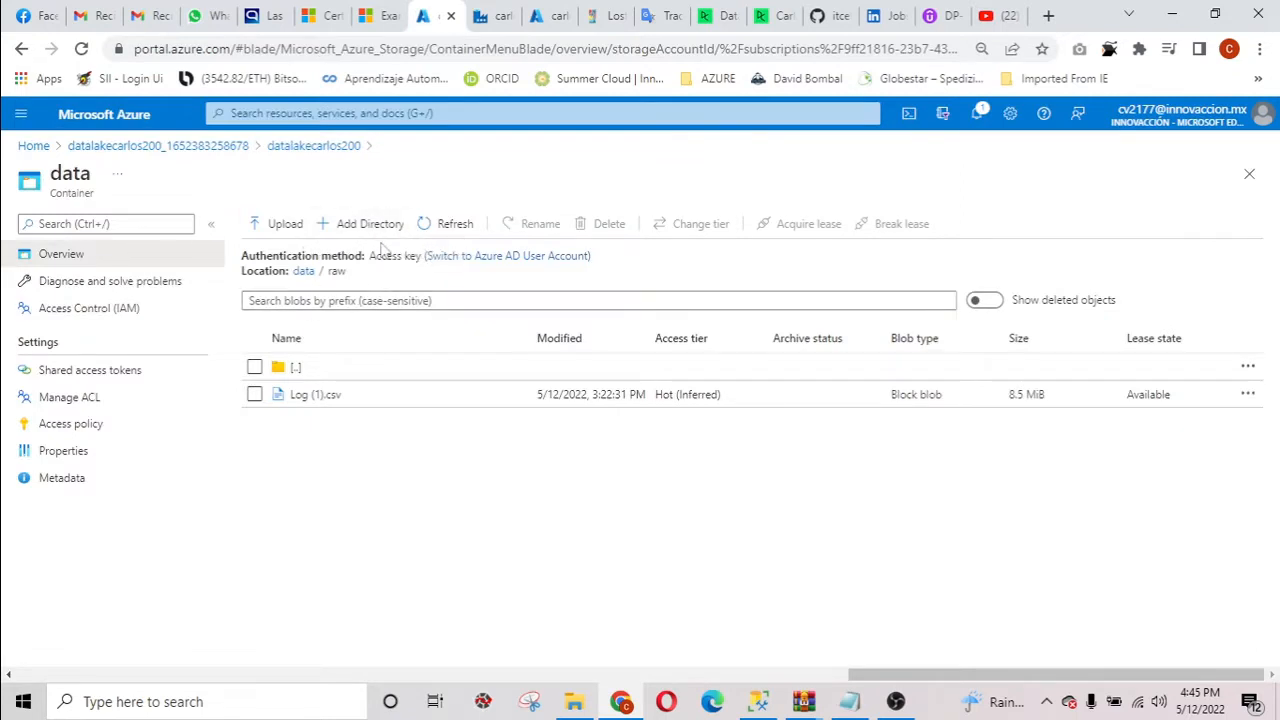
{"action": "left_click", "coordinate": [369, 228]}
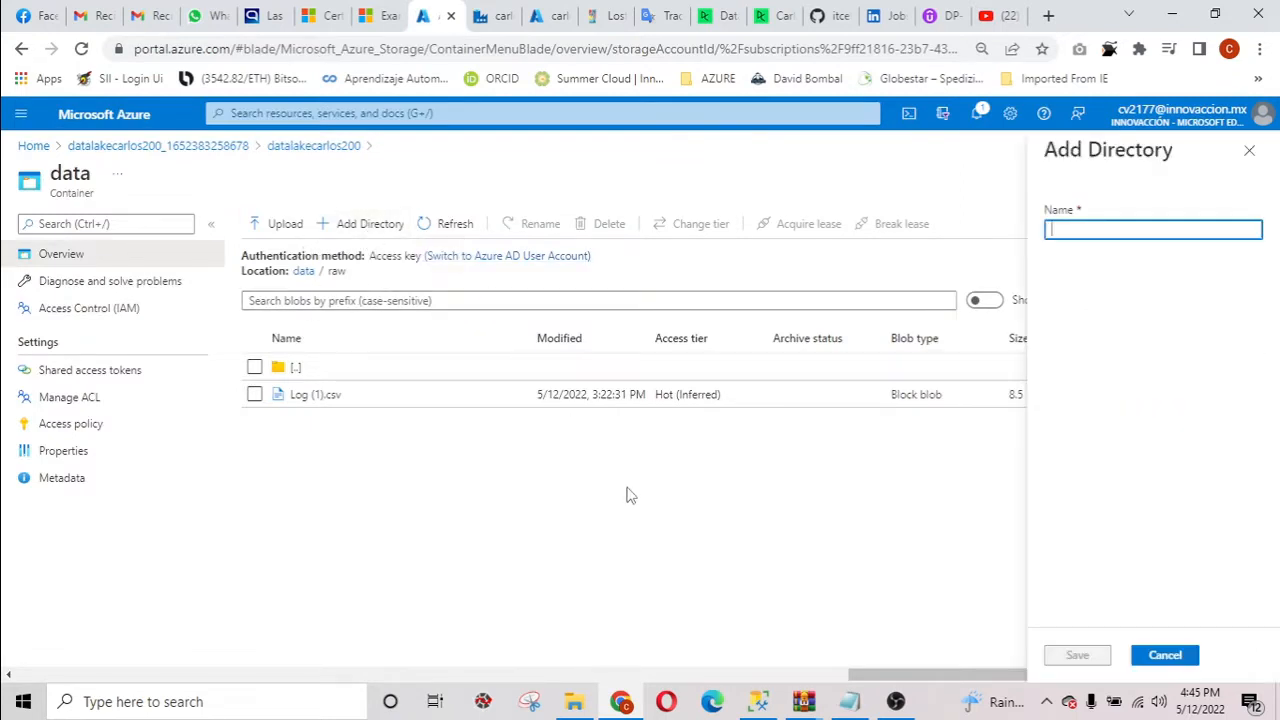
{"action": "type", "text": "parquet"}
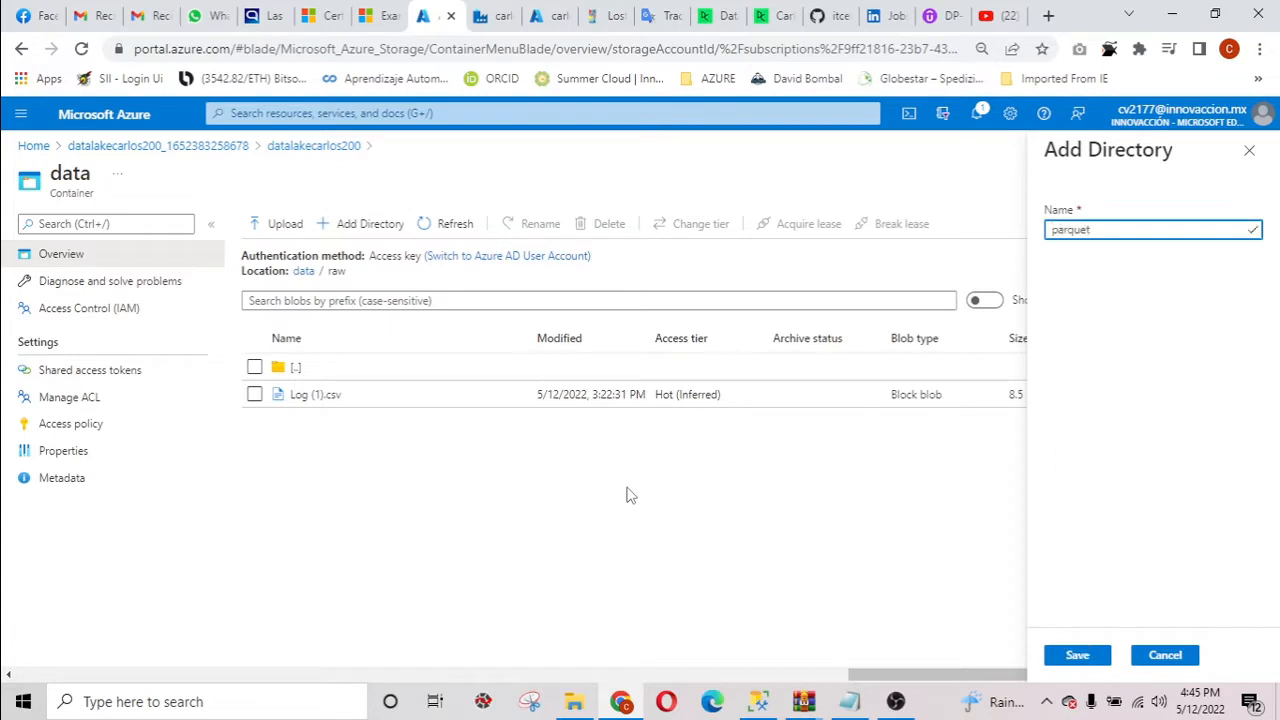
{"action": "left_click", "coordinate": [1078, 656]}
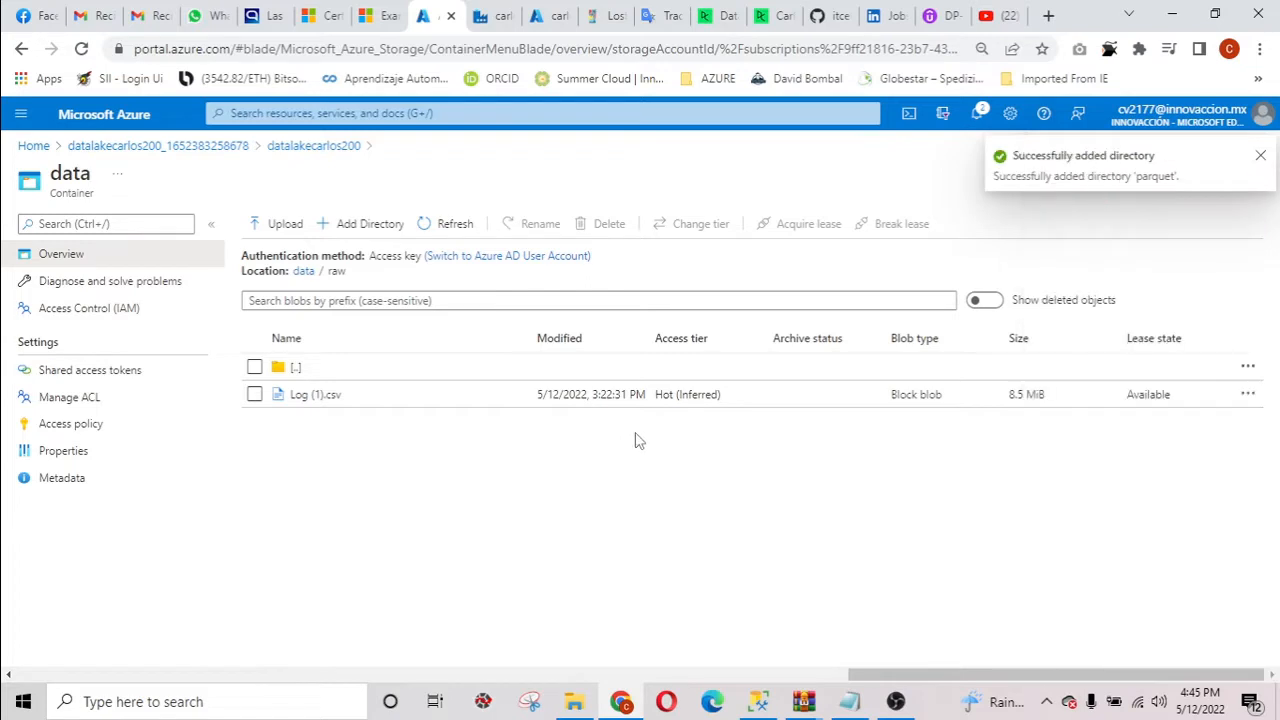
Upload the part-00000, part-00001 and part-00002 parquet files from Downloads into the raw/parquet directory.
{"action": "left_click", "coordinate": [300, 394]}
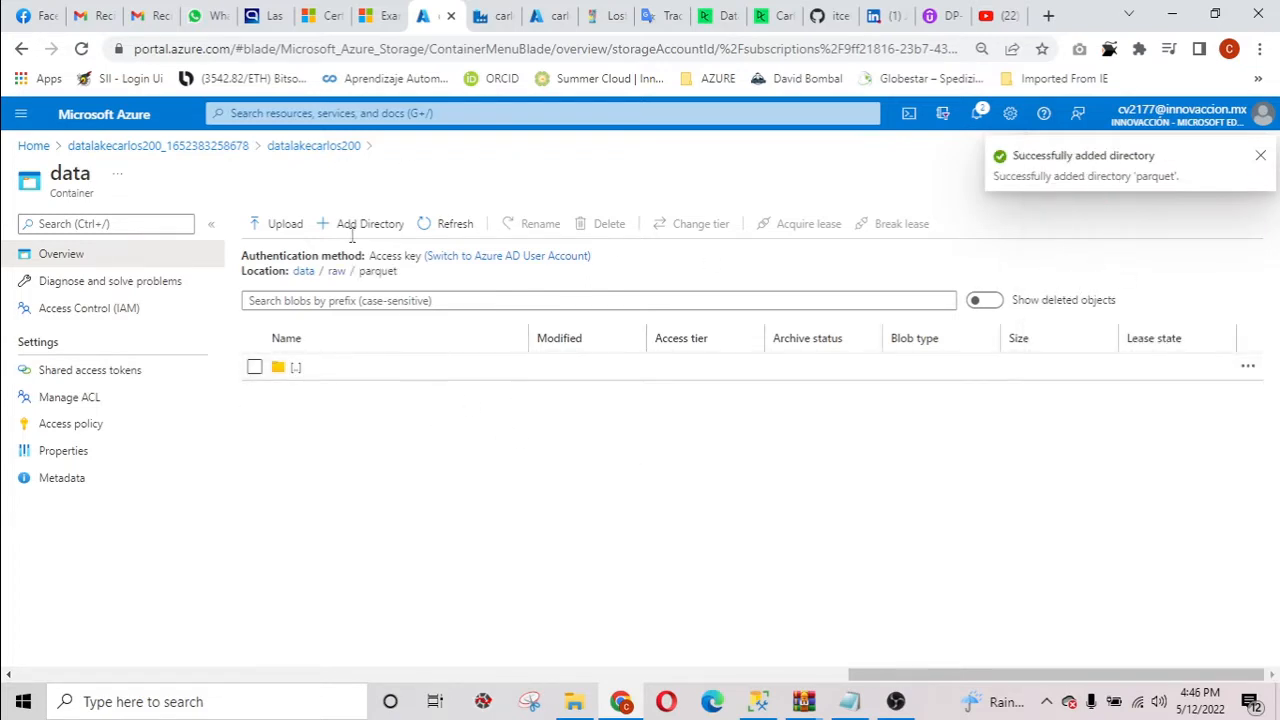
{"action": "left_click", "coordinate": [283, 230]}
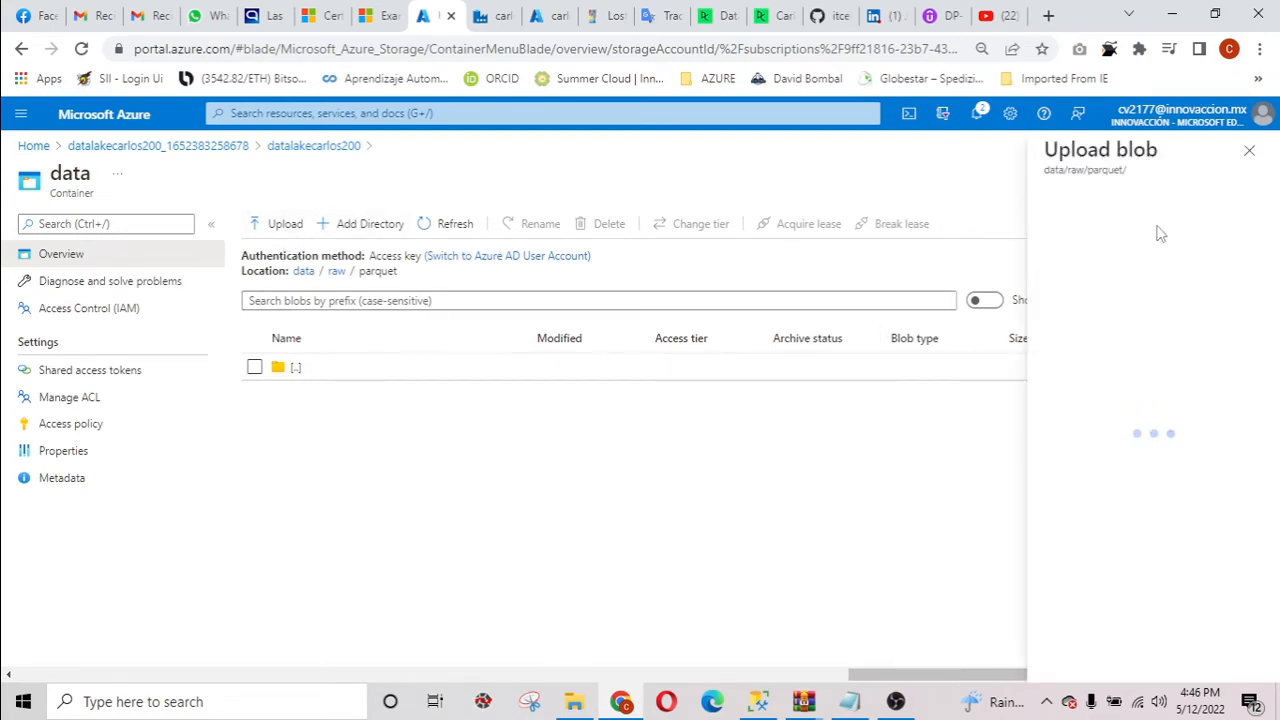
{"action": "left_click", "coordinate": [1253, 220]}
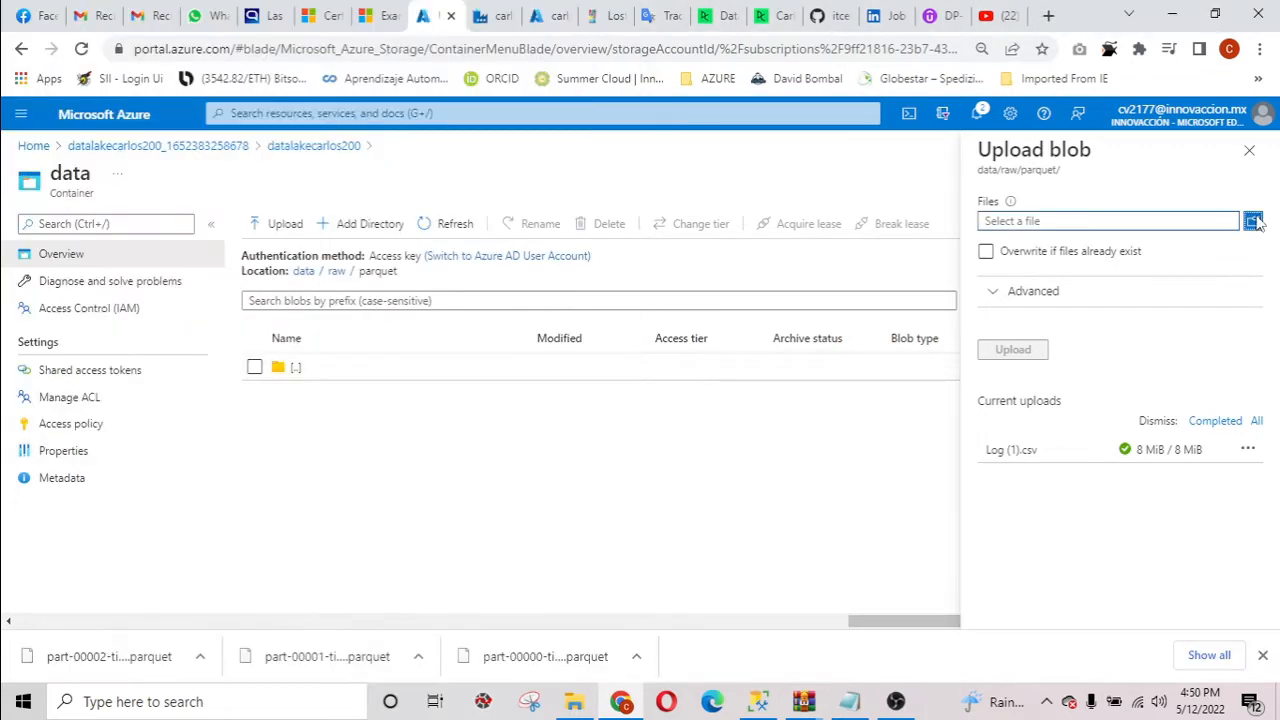
{"action": "left_click", "coordinate": [1253, 222]}
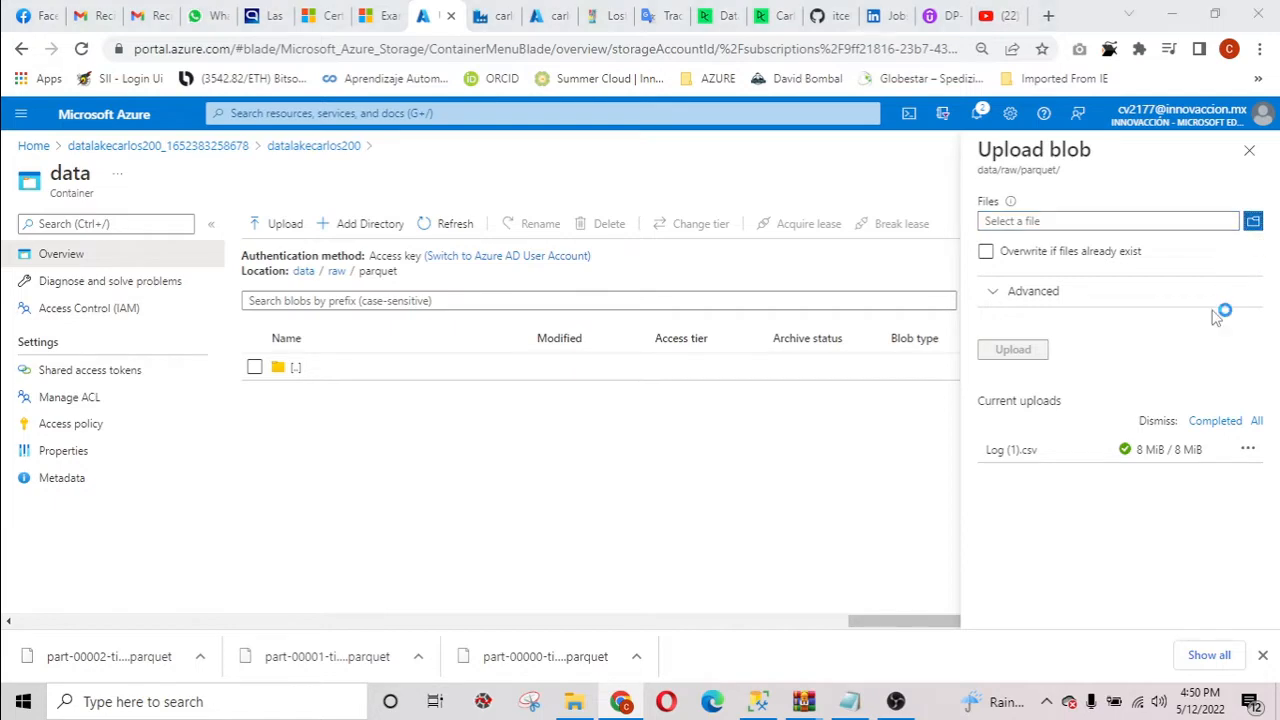
{"action": "left_click", "coordinate": [252, 200]}
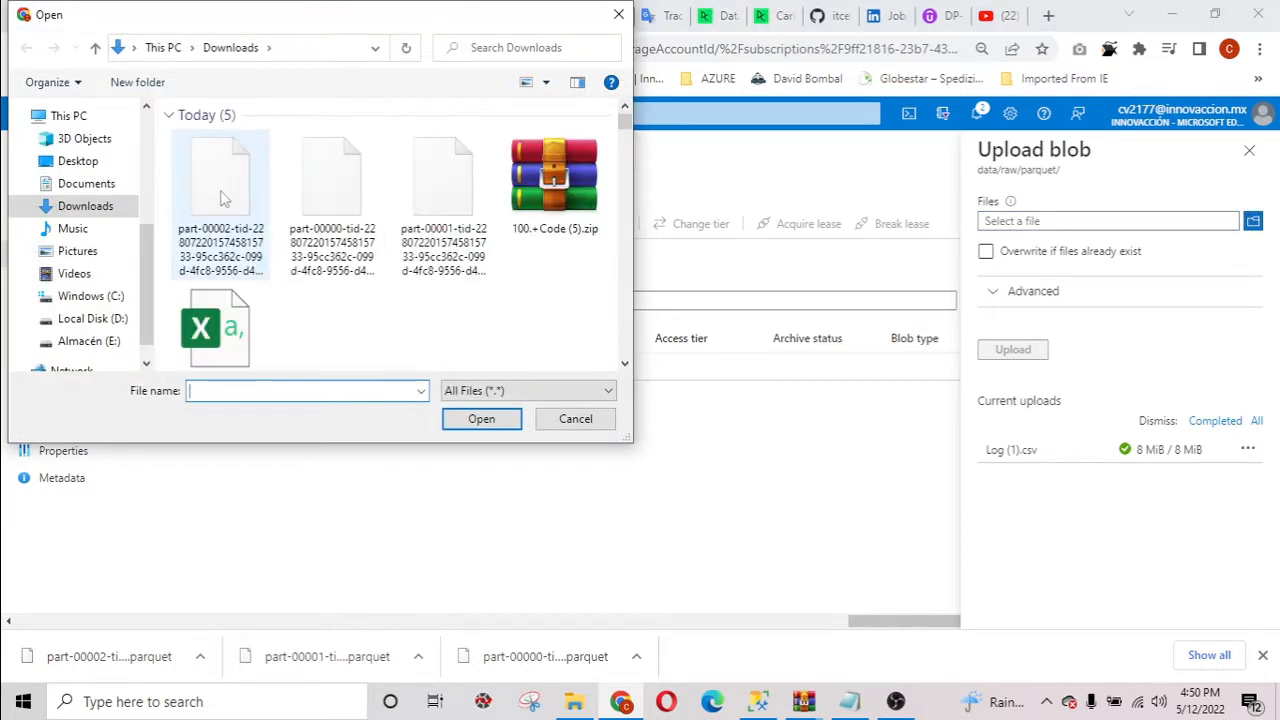
{"action": "left_click", "coordinate": [325, 205], "text": "ctrl"}
{"action": "left_click", "coordinate": [443, 200], "text": "ctrl"}
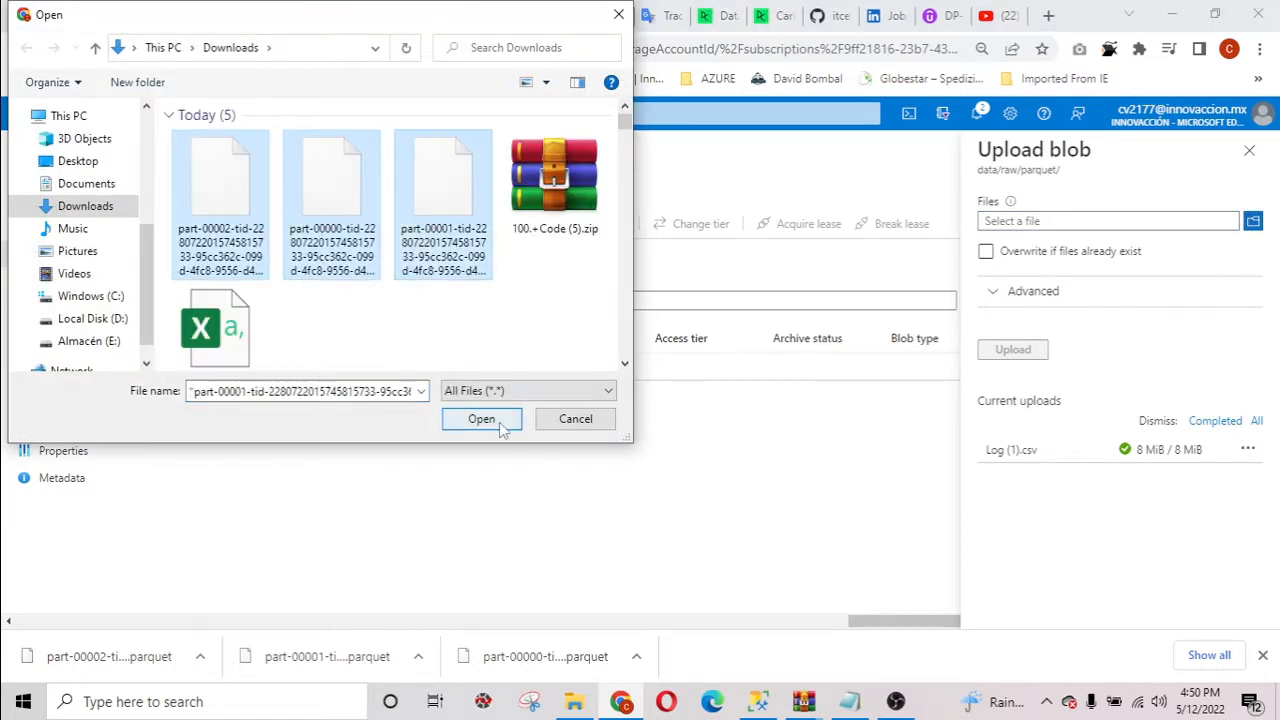
{"action": "left_click", "coordinate": [524, 426]}
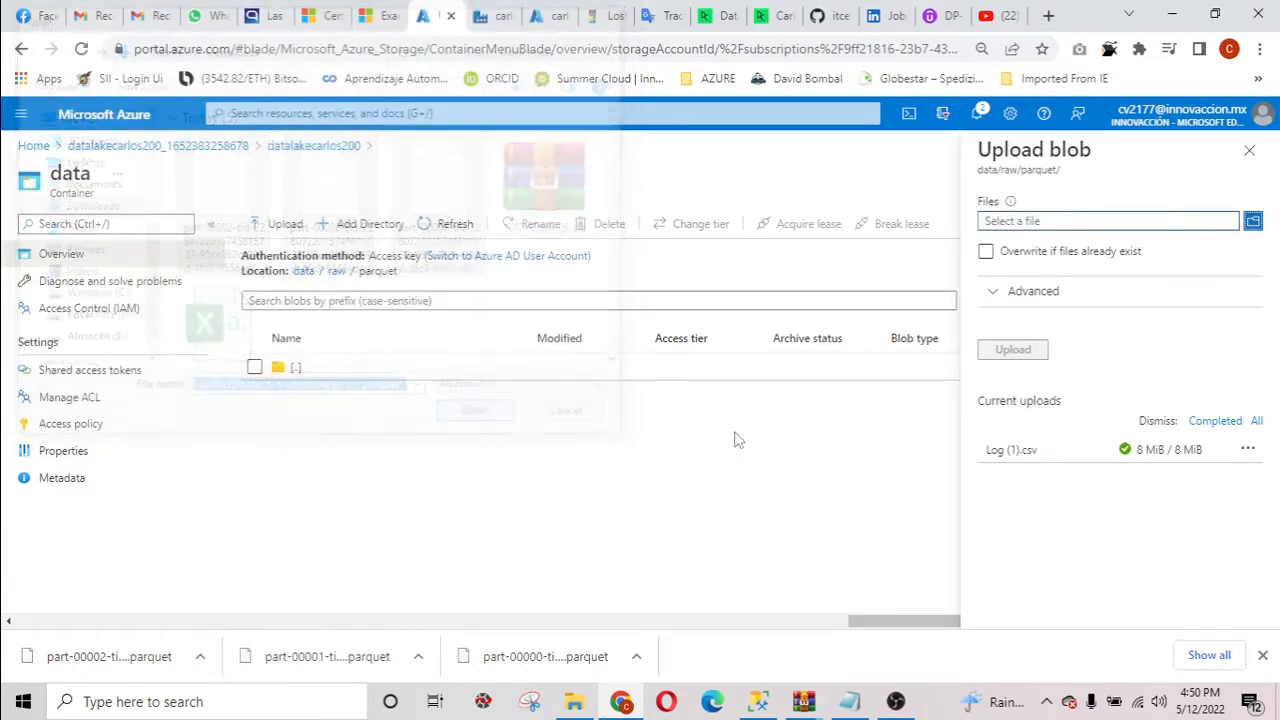
{"action": "left_click", "coordinate": [1262, 655]}
{"action": "left_click", "coordinate": [1012, 352]}
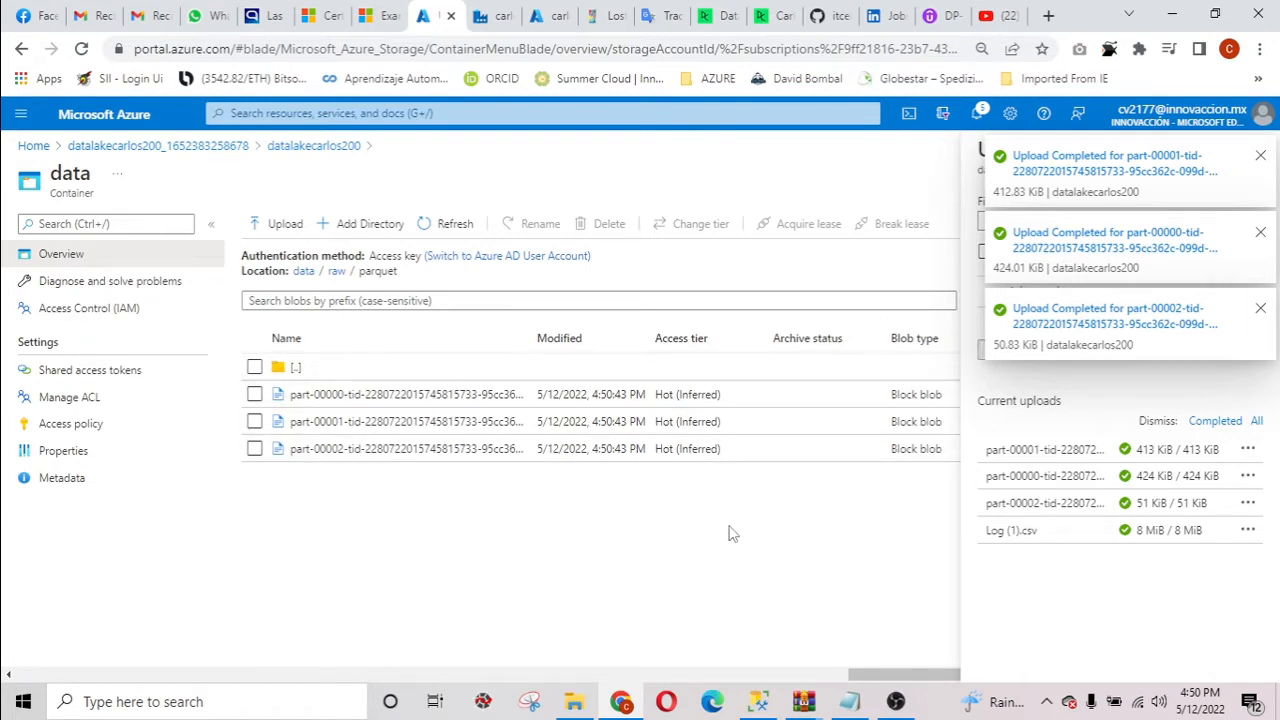
{"action": "left_click", "coordinate": [1261, 157]}
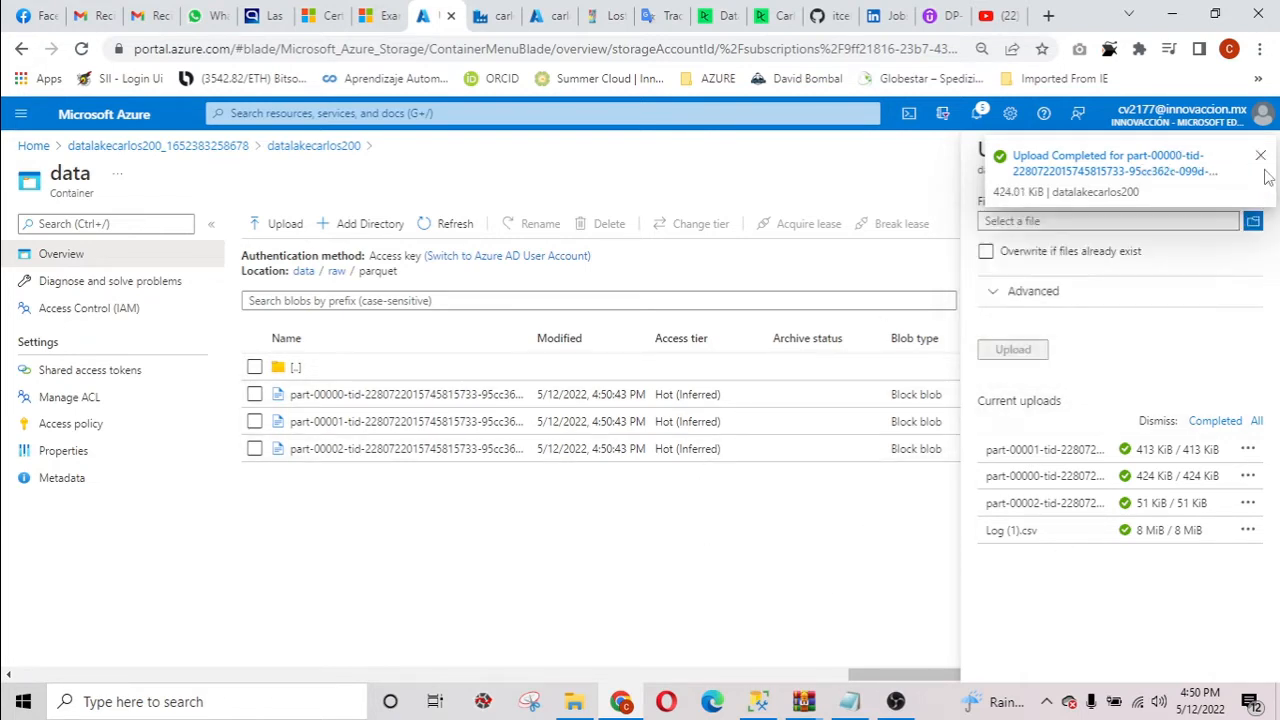
{"action": "left_click", "coordinate": [1261, 157]}
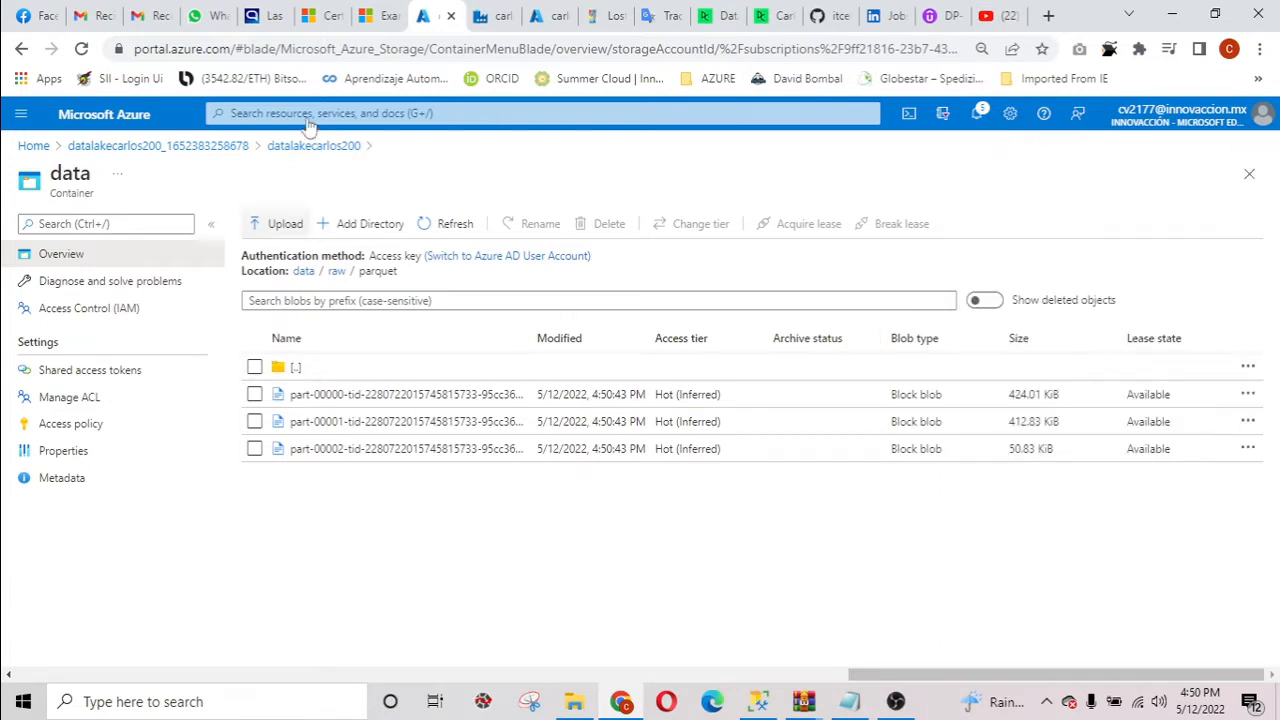
Switch to Azure Data Factory and start an Ingest built-in copy task set to run once now.
{"action": "left_click", "coordinate": [482, 16]}
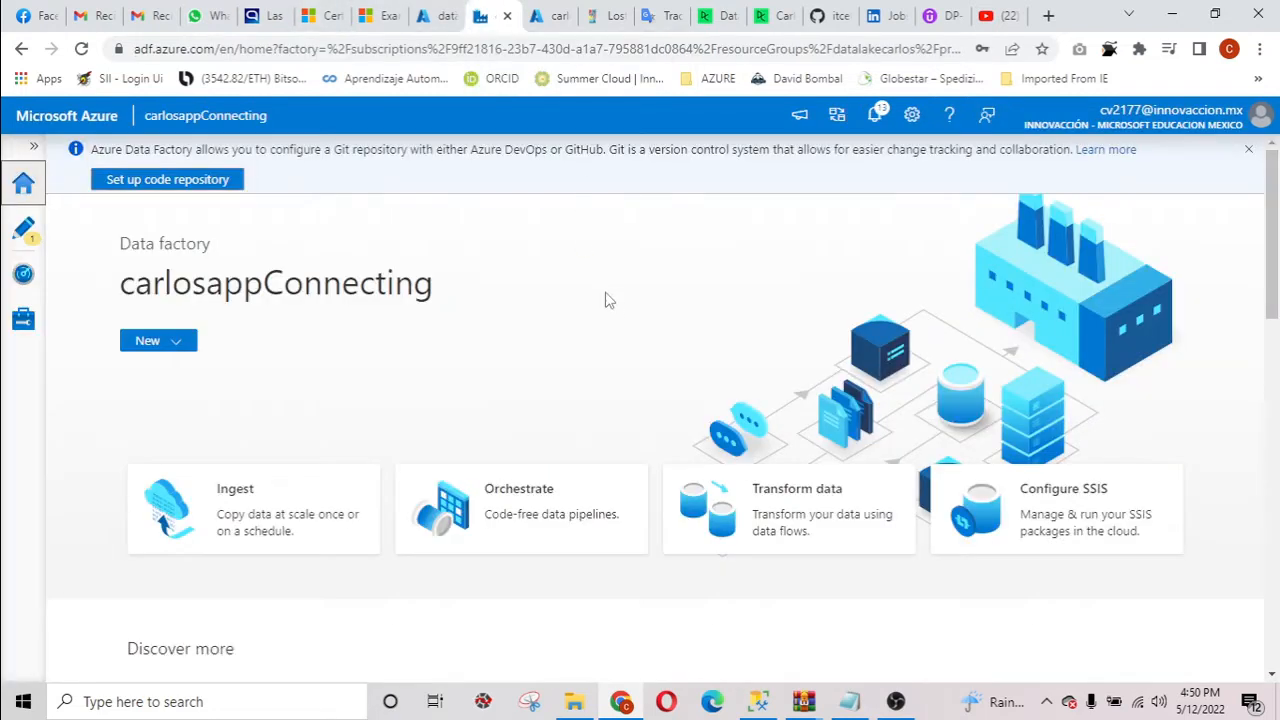
{"action": "left_click", "coordinate": [233, 497]}
{"action": "left_click", "coordinate": [561, 462]}
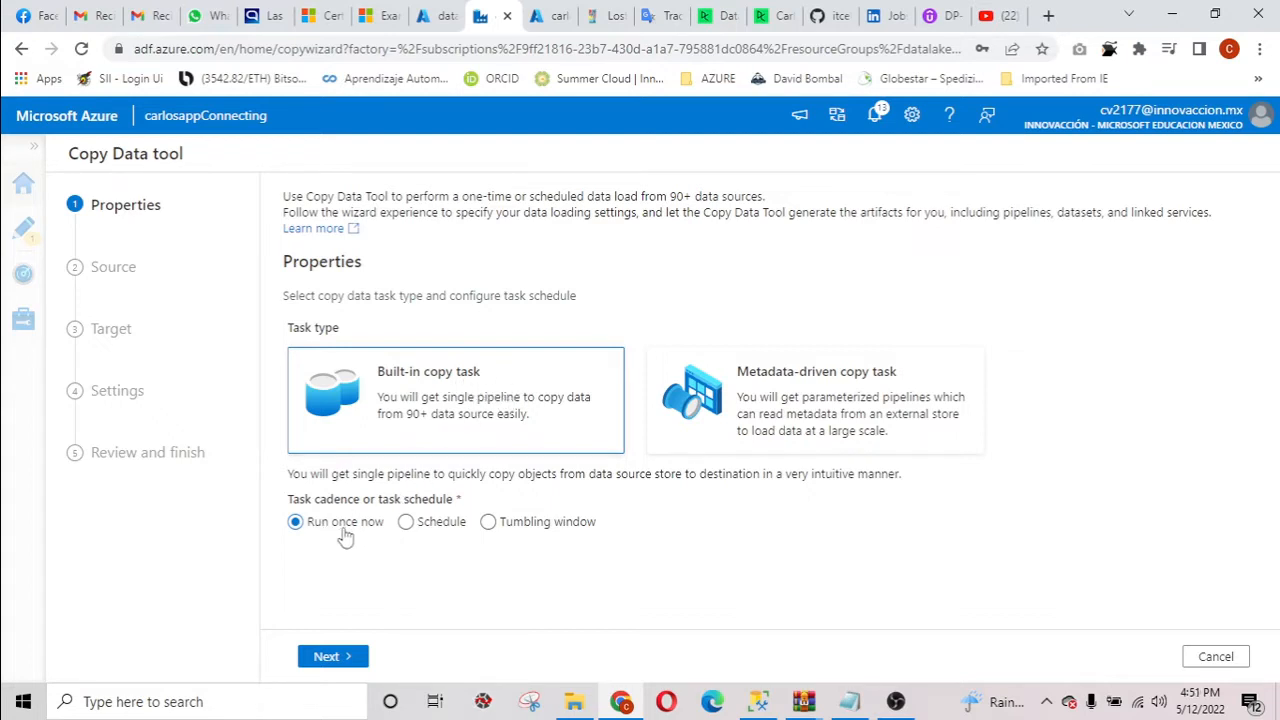
{"action": "left_click", "coordinate": [326, 657]}
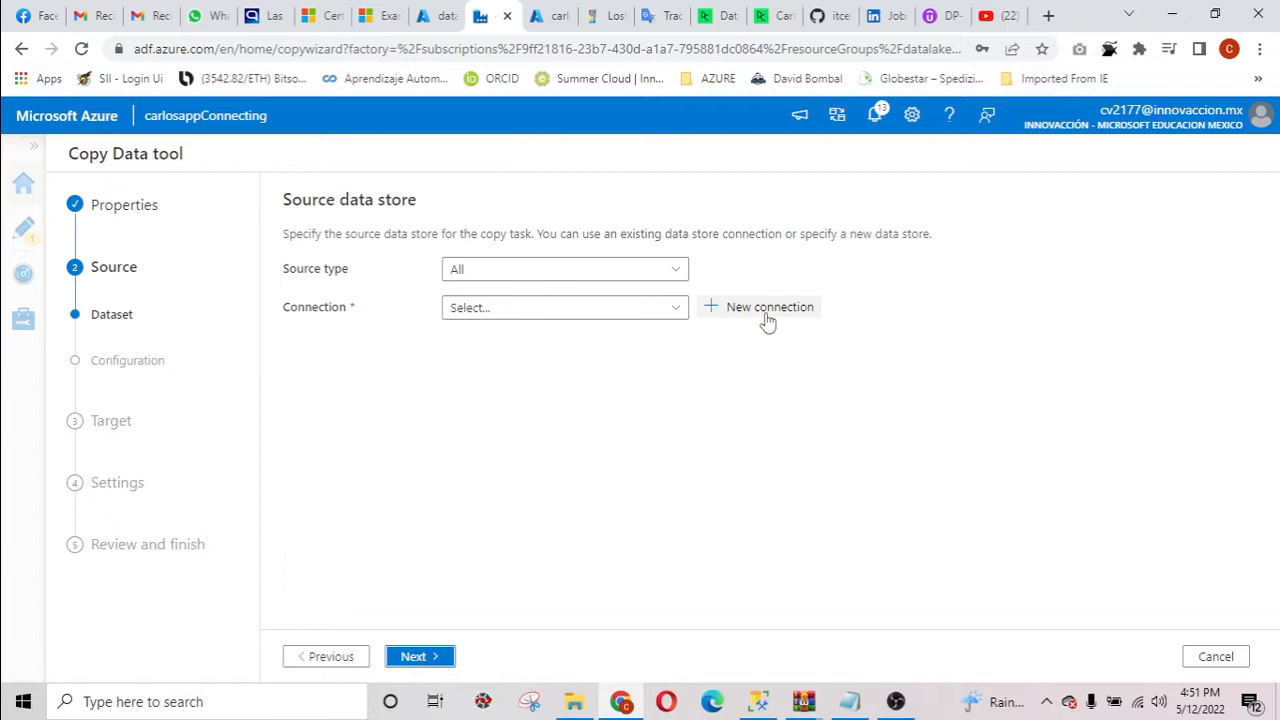
{"action": "left_click", "coordinate": [640, 312]}
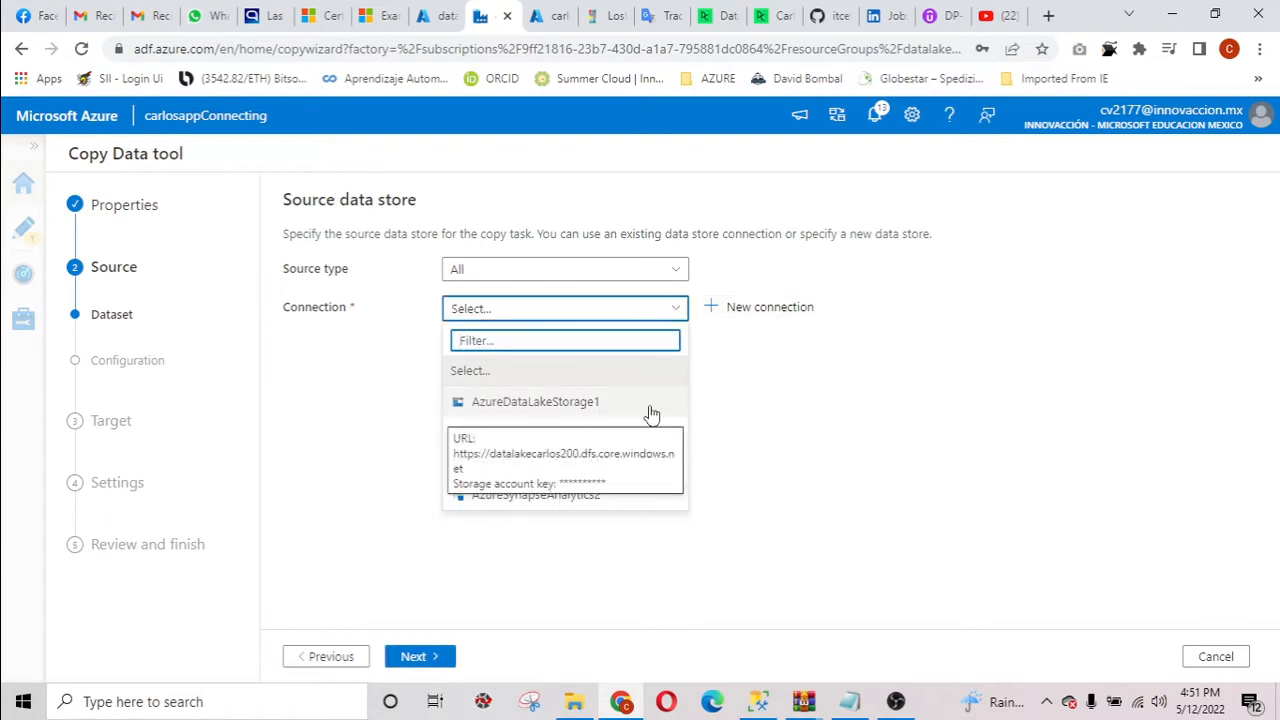
{"action": "left_click", "coordinate": [787, 318]}
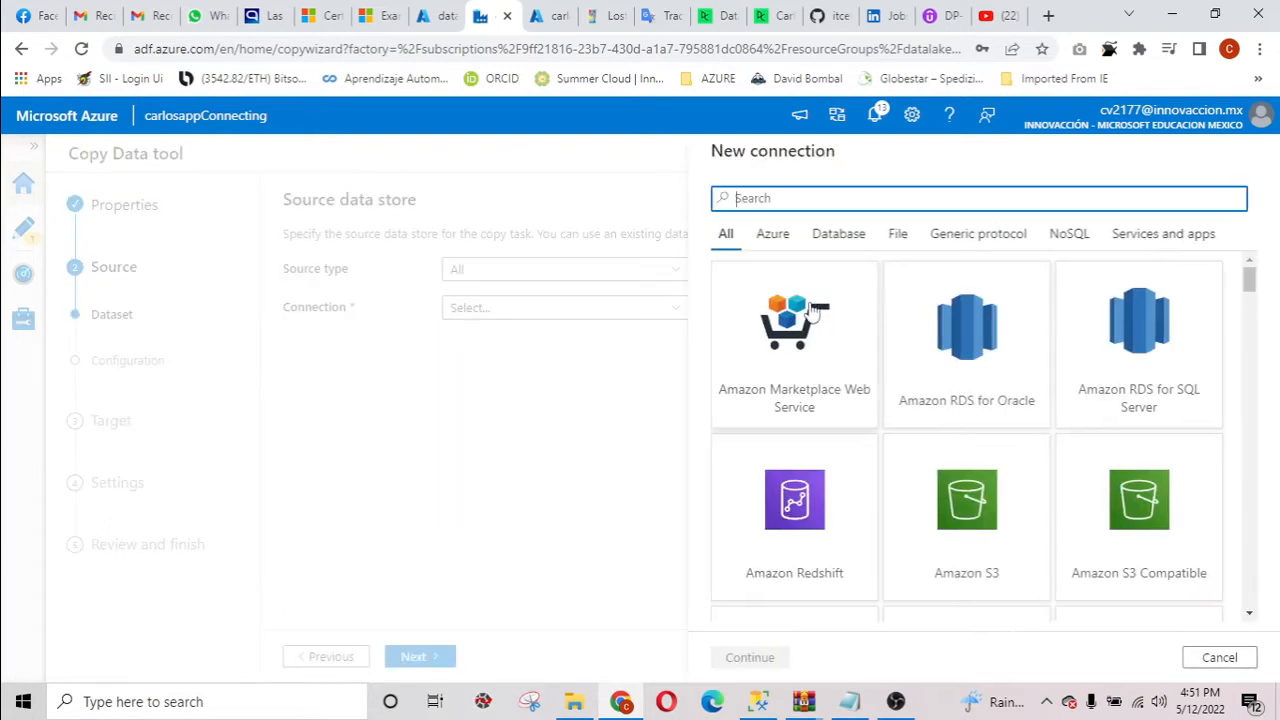
{"action": "scroll", "coordinate": [1008, 426], "scroll_direction": "down", "scroll_amount": 2}
{"action": "scroll", "coordinate": [1008, 426], "scroll_direction": "down", "scroll_amount": 5}
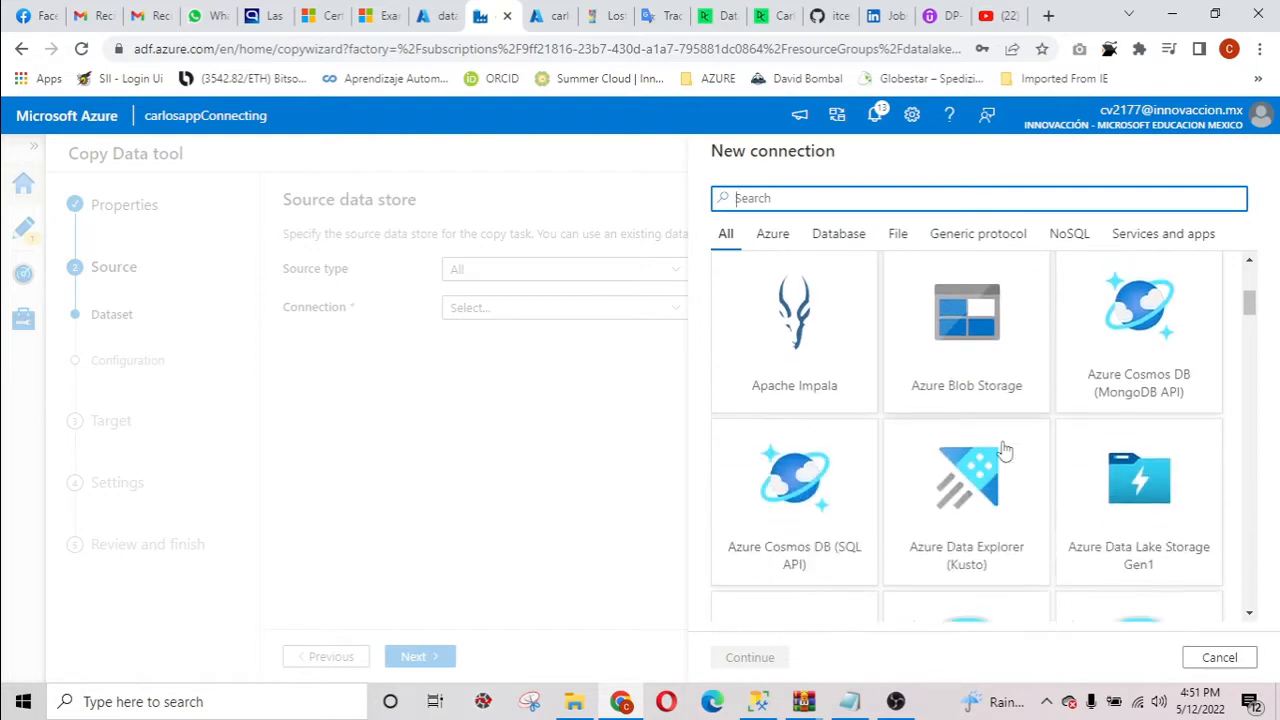
{"action": "left_click", "coordinate": [814, 395]}
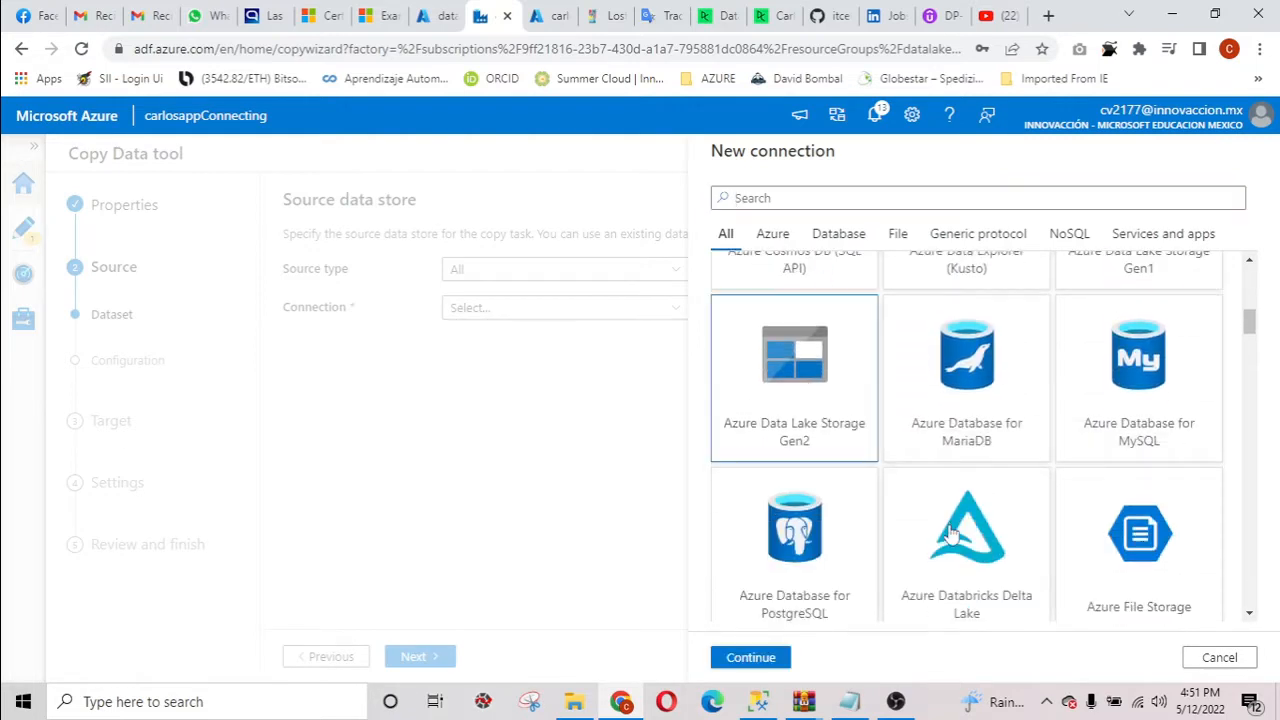
{"action": "left_click", "coordinate": [752, 660]}
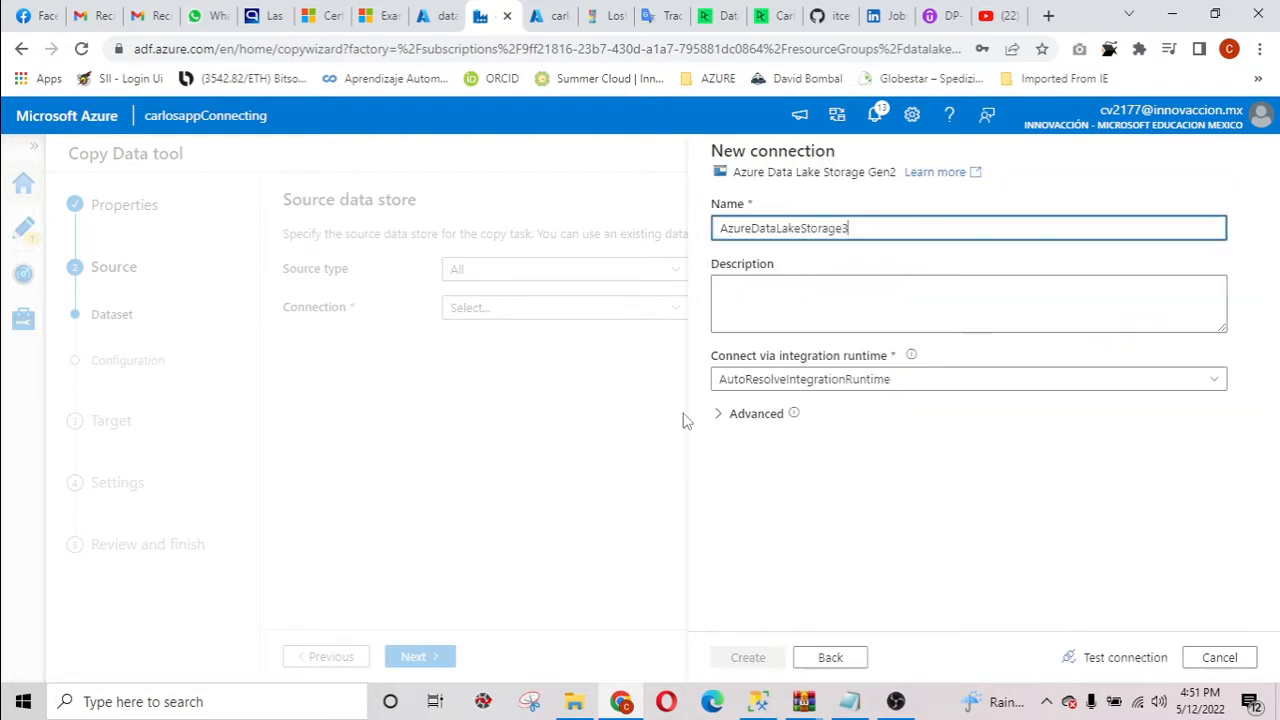
{"action": "scroll", "coordinate": [1091, 455], "scroll_direction": "down", "scroll_amount": 1}
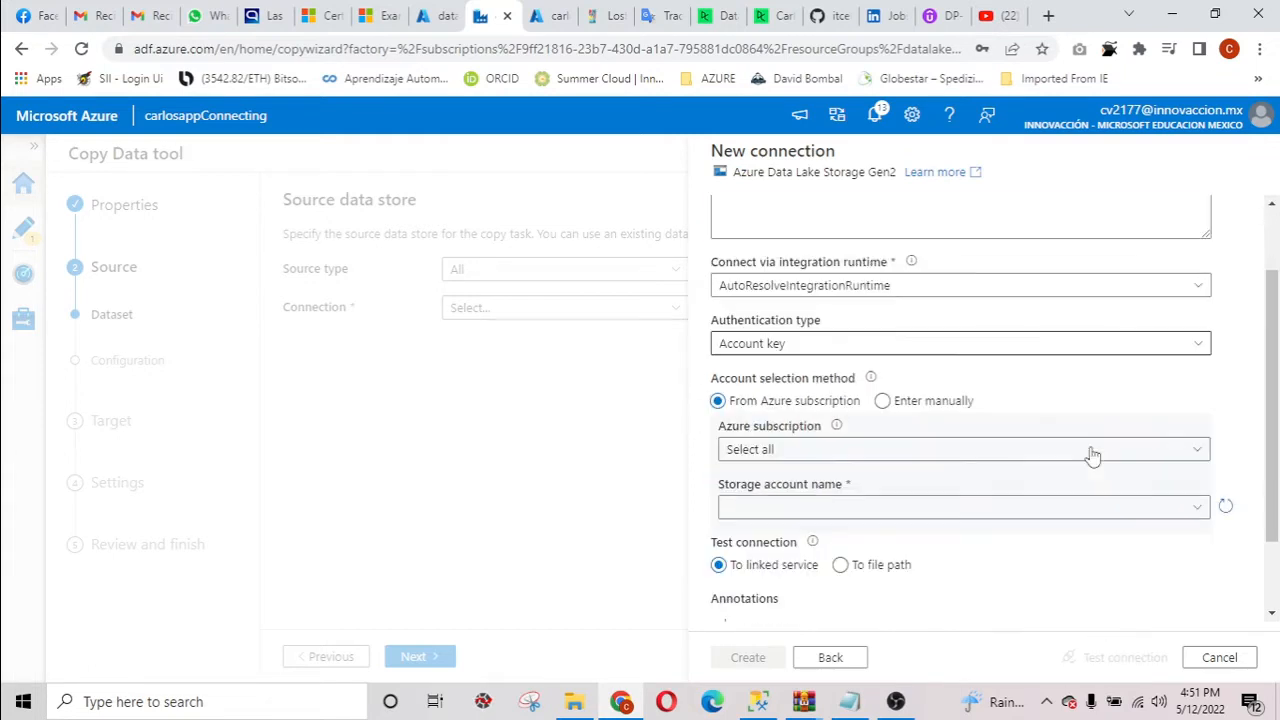
{"action": "left_click", "coordinate": [1080, 449]}
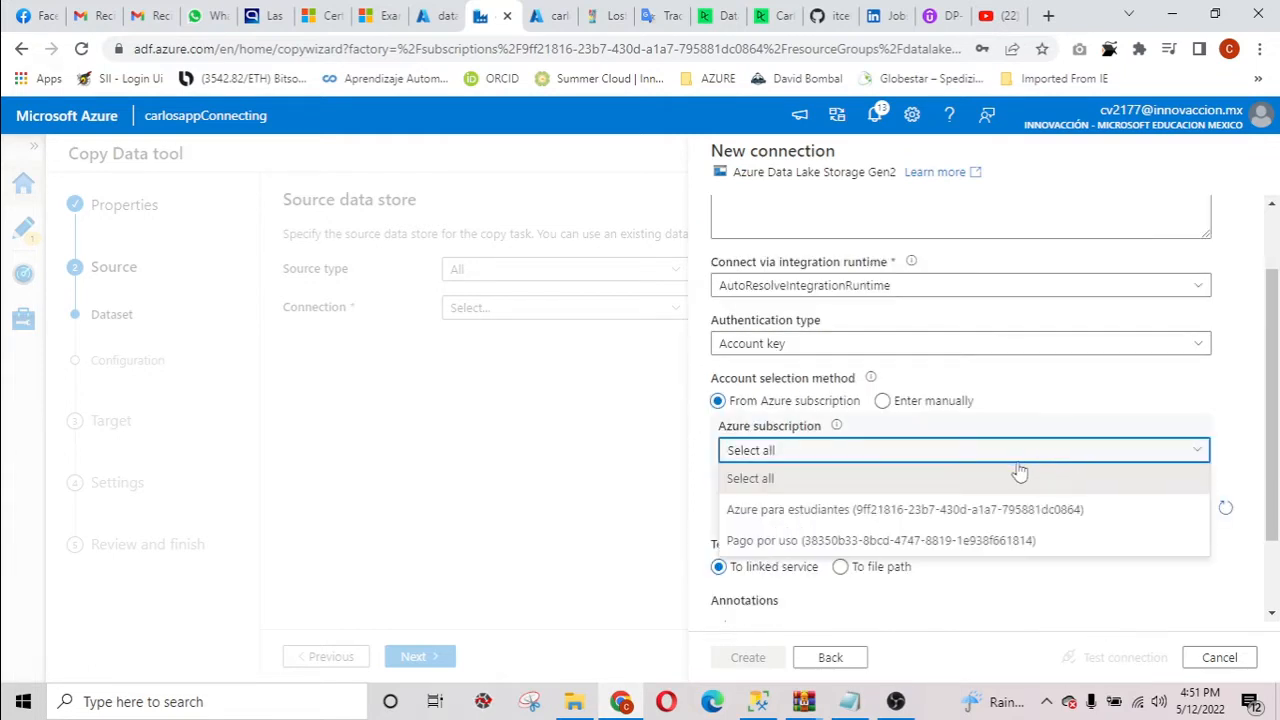
{"action": "left_click", "coordinate": [946, 518]}
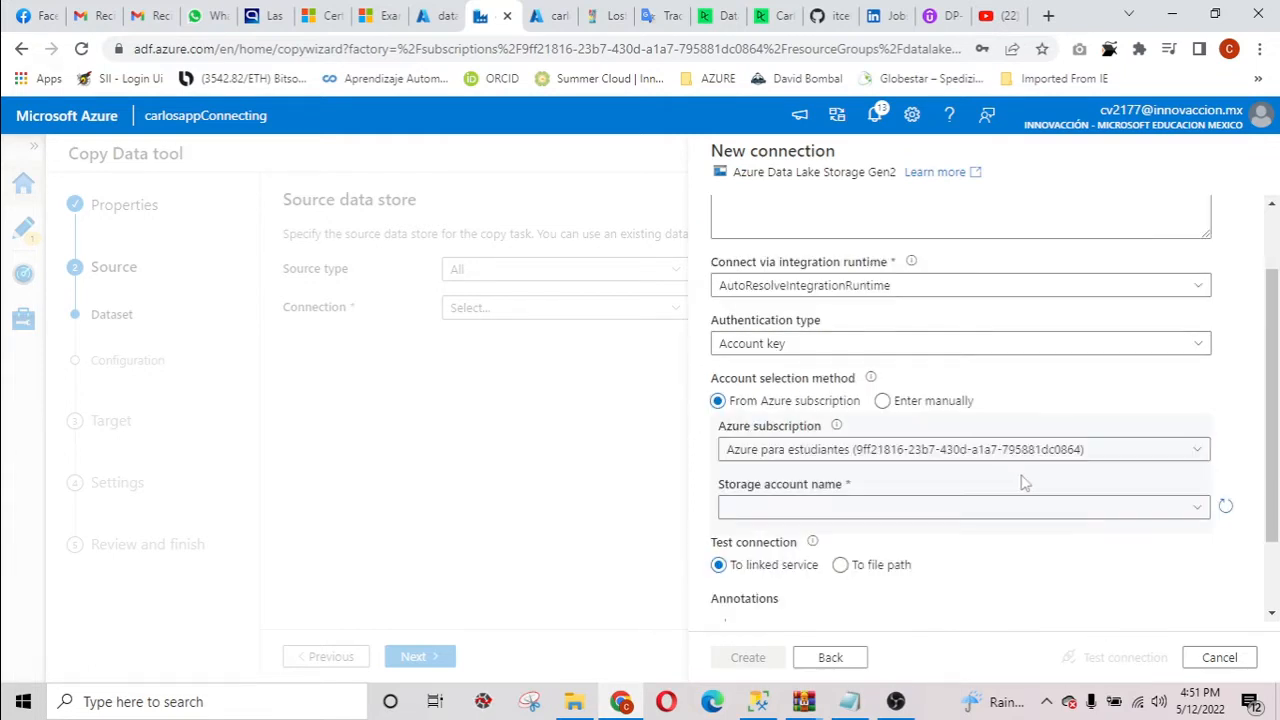
{"action": "left_click", "coordinate": [1140, 510]}
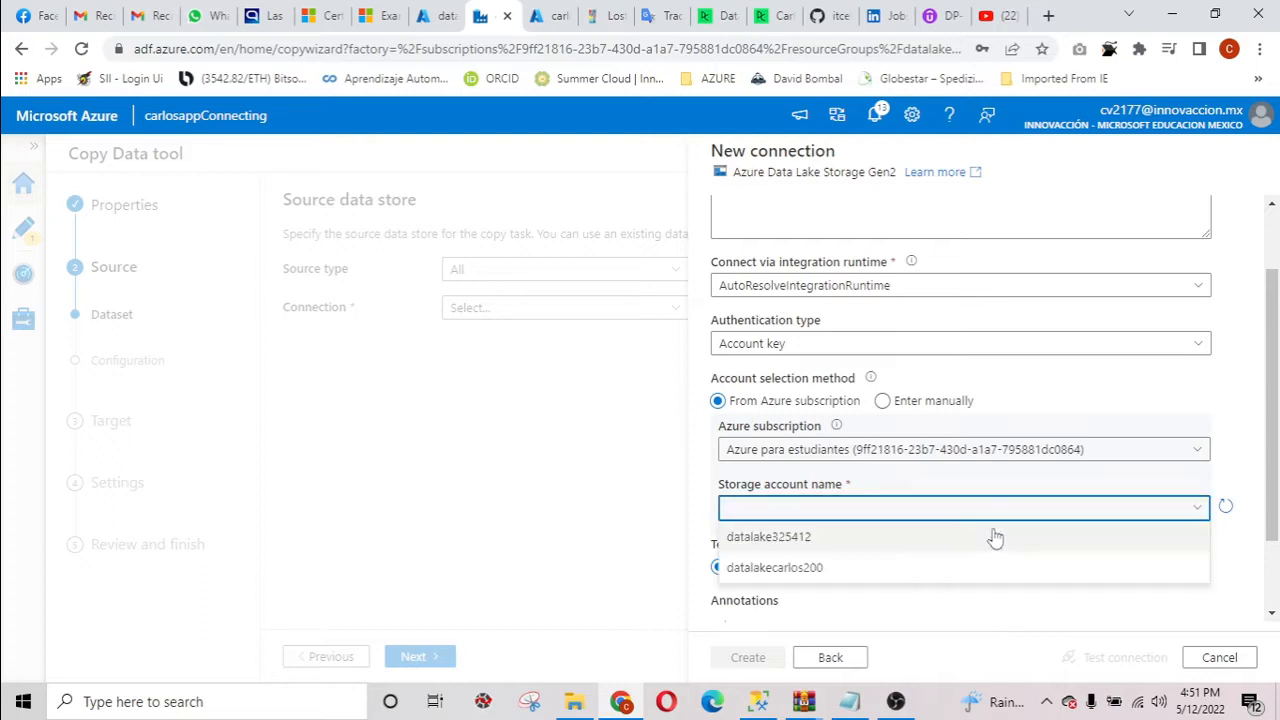
{"action": "left_click", "coordinate": [846, 569]}
{"action": "scroll", "coordinate": [955, 537], "scroll_direction": "down", "scroll_amount": 1}
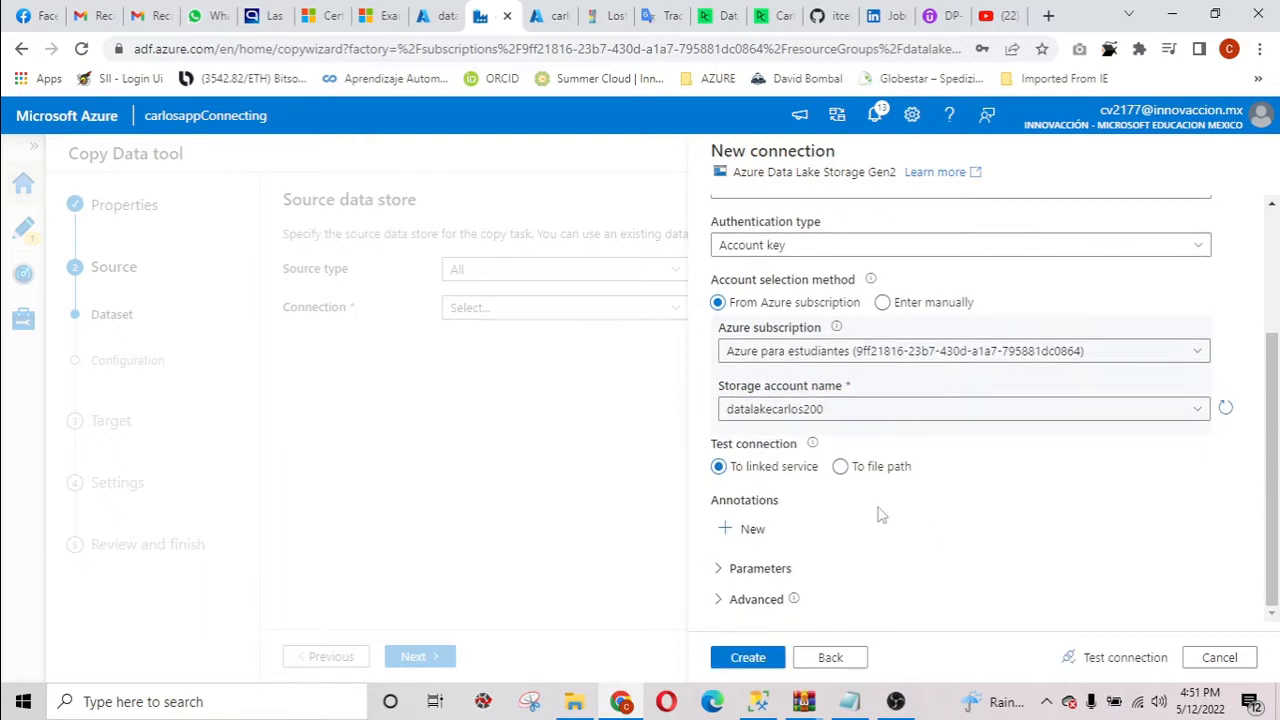
{"action": "left_click", "coordinate": [1120, 657]}
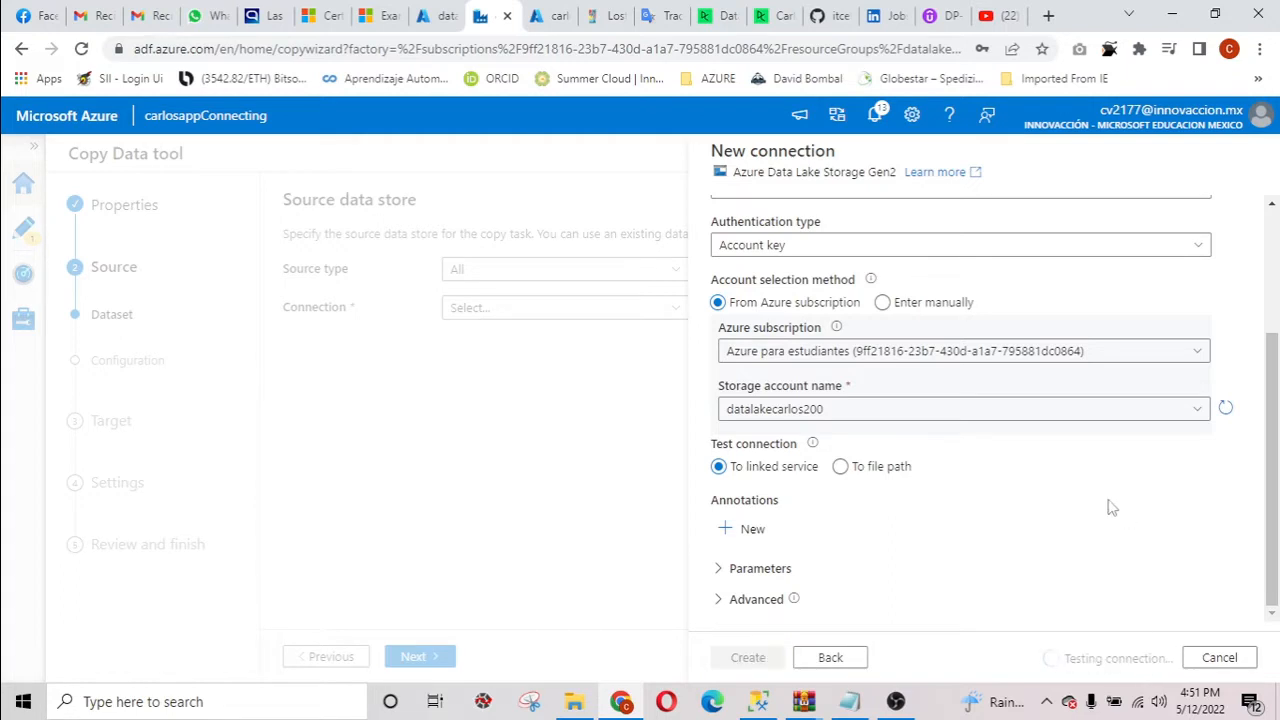
{"action": "scroll", "coordinate": [805, 590], "scroll_direction": "down", "scroll_amount": 1}
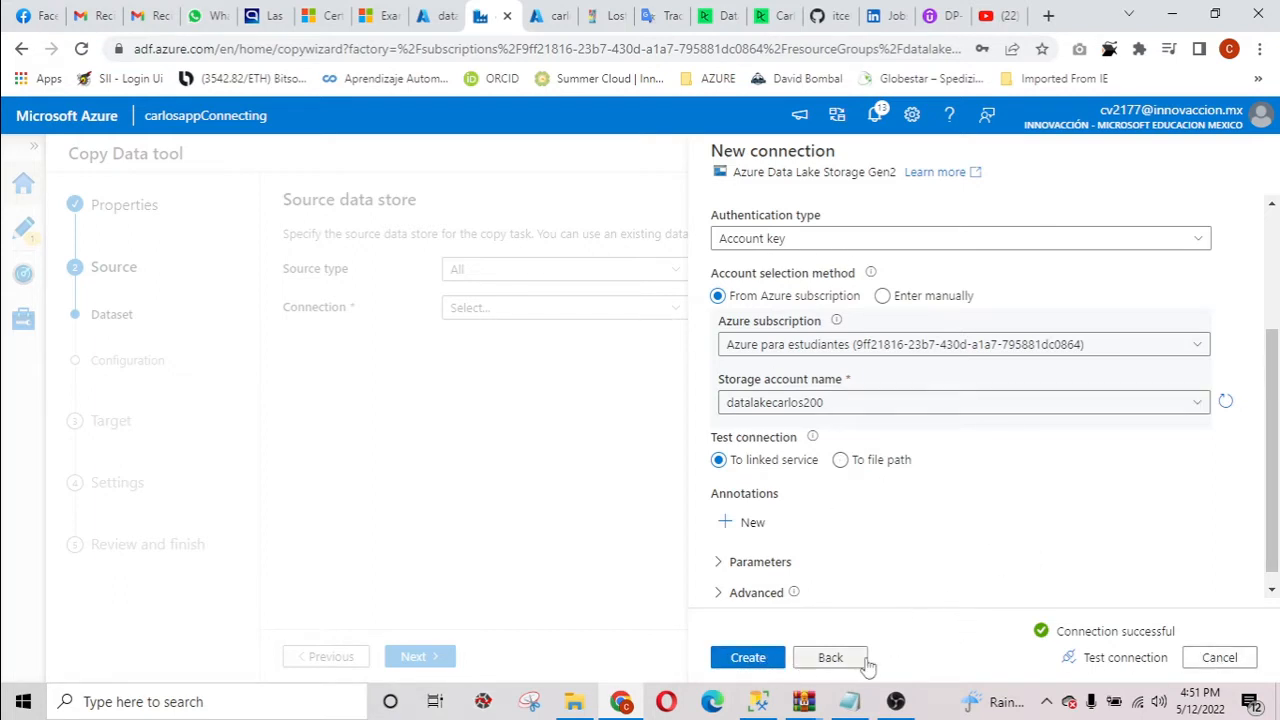
{"action": "left_click", "coordinate": [1221, 660]}
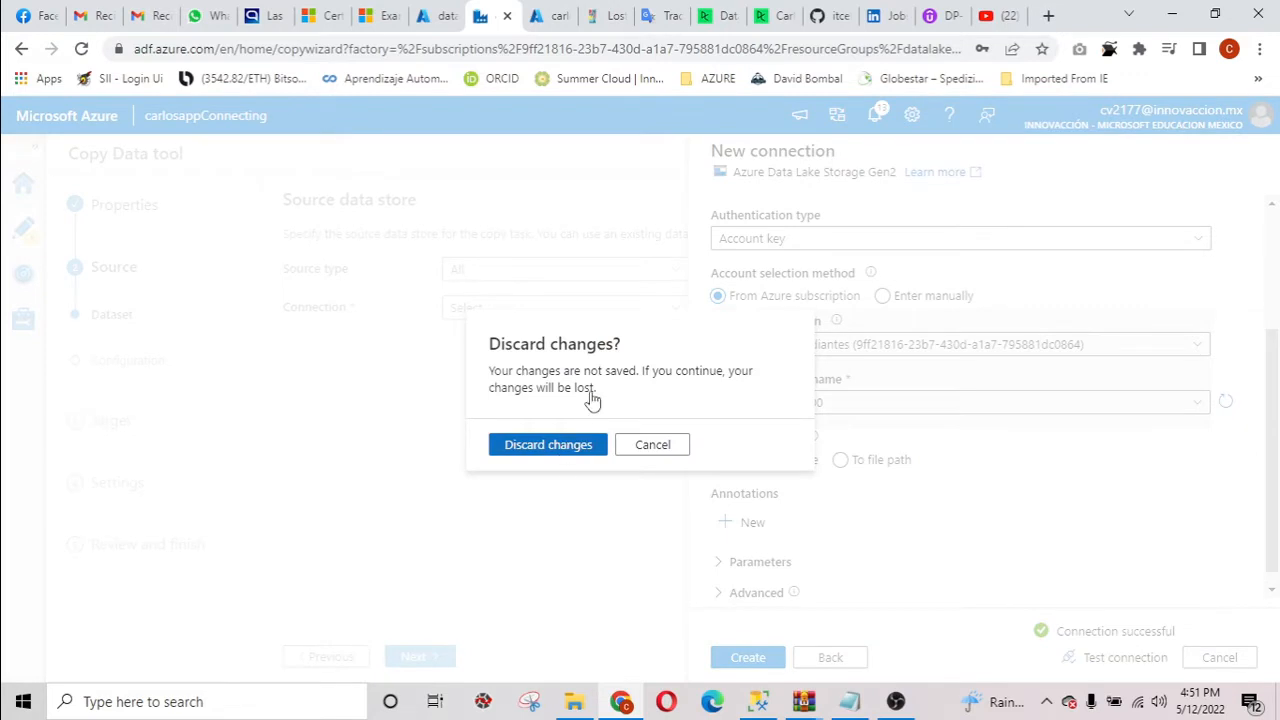
{"action": "left_click", "coordinate": [580, 444]}
Choose the existing AzureDataLakeStorage1 connection as the source data store of the copy task.
{"action": "left_click", "coordinate": [668, 310]}
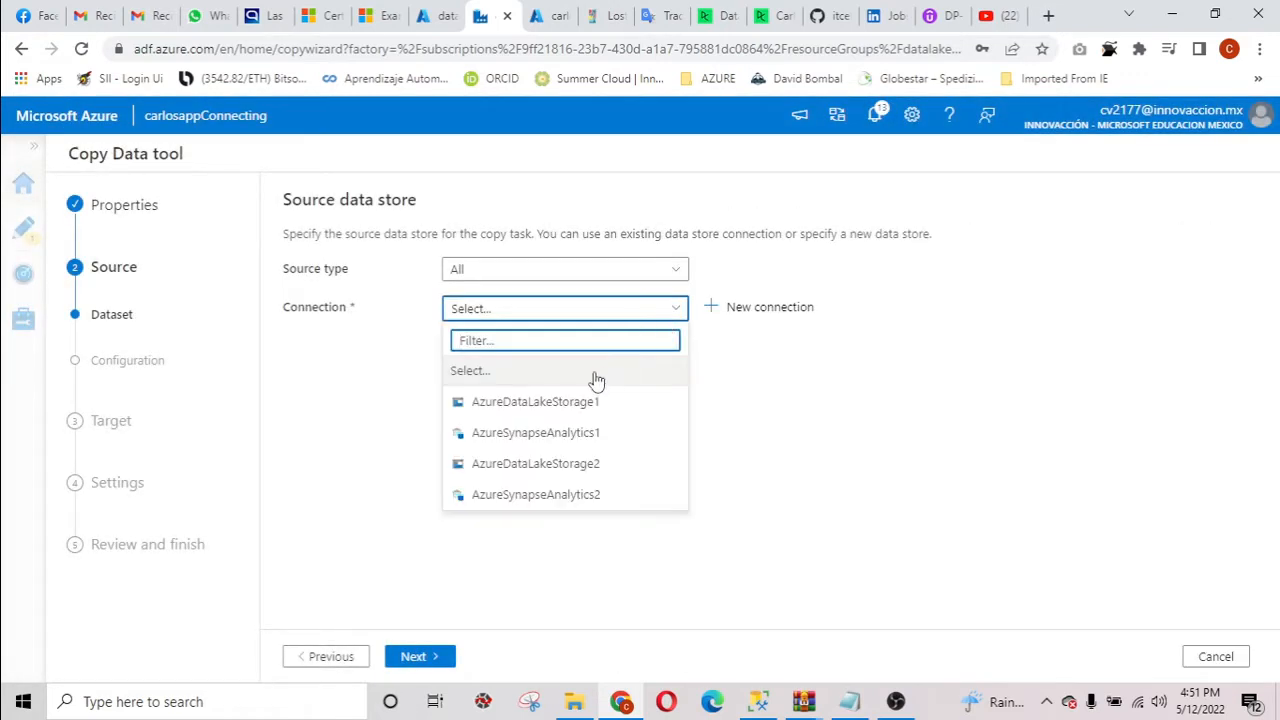
{"action": "mouse_move", "coordinate": [606, 415]}
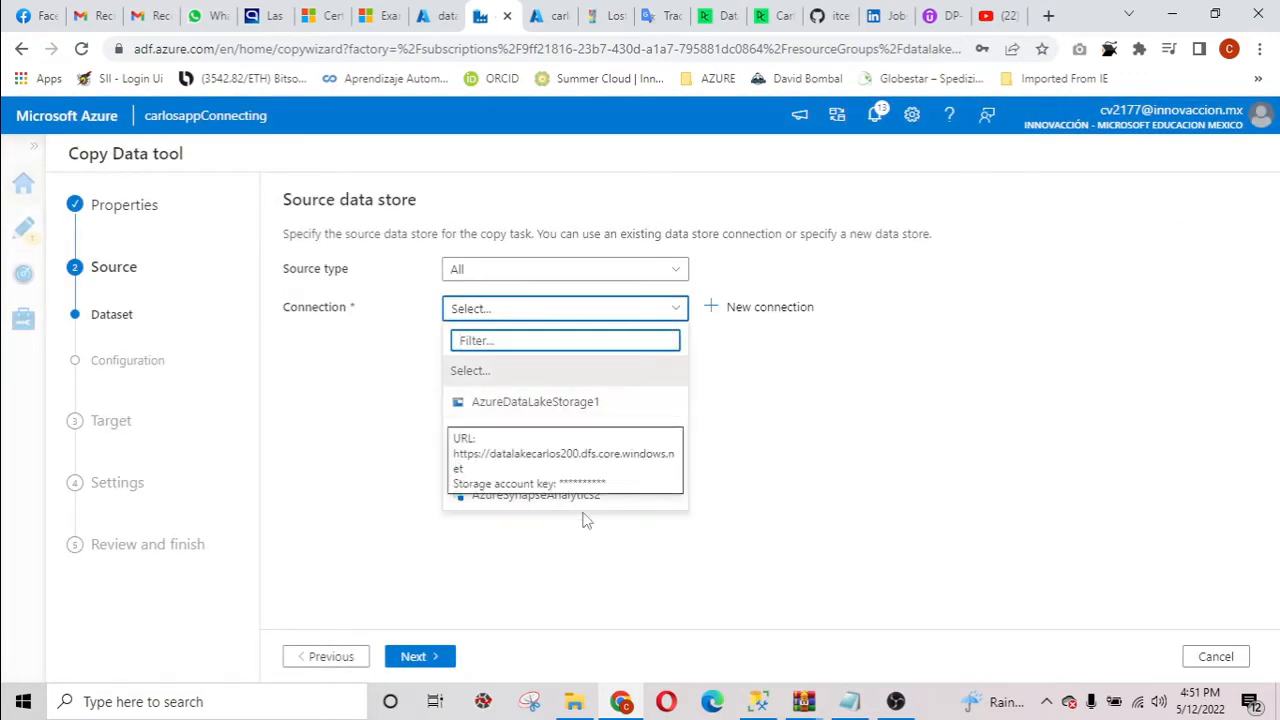
{"action": "left_click", "coordinate": [593, 403]}
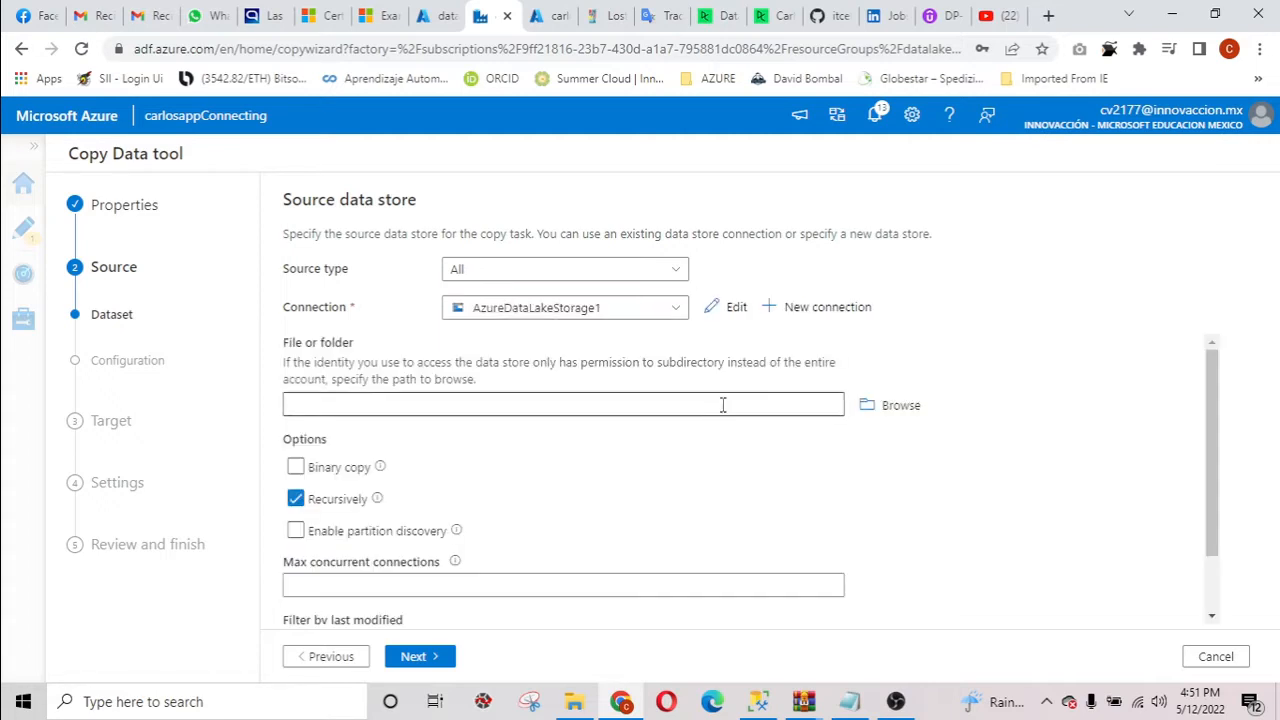
Browse the data lake and set the source folder to data/raw/parquet.
{"action": "left_click", "coordinate": [900, 406]}
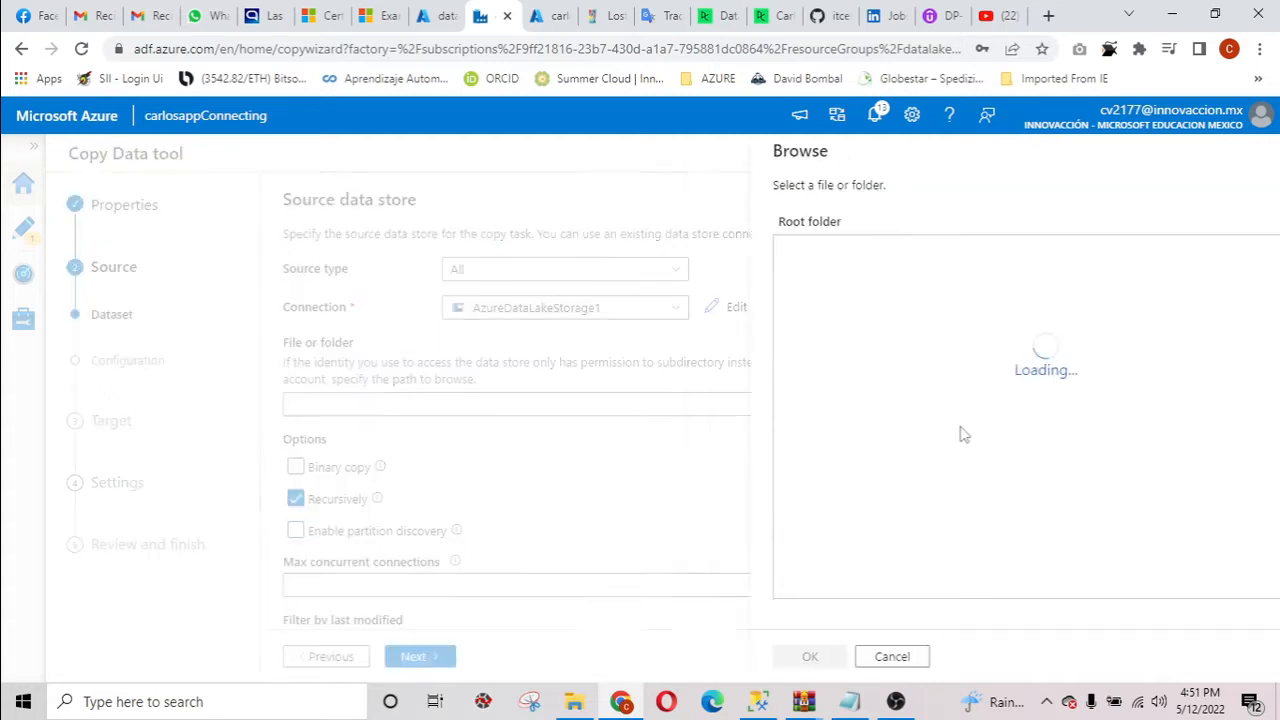
{"action": "double_click", "coordinate": [770, 288]}
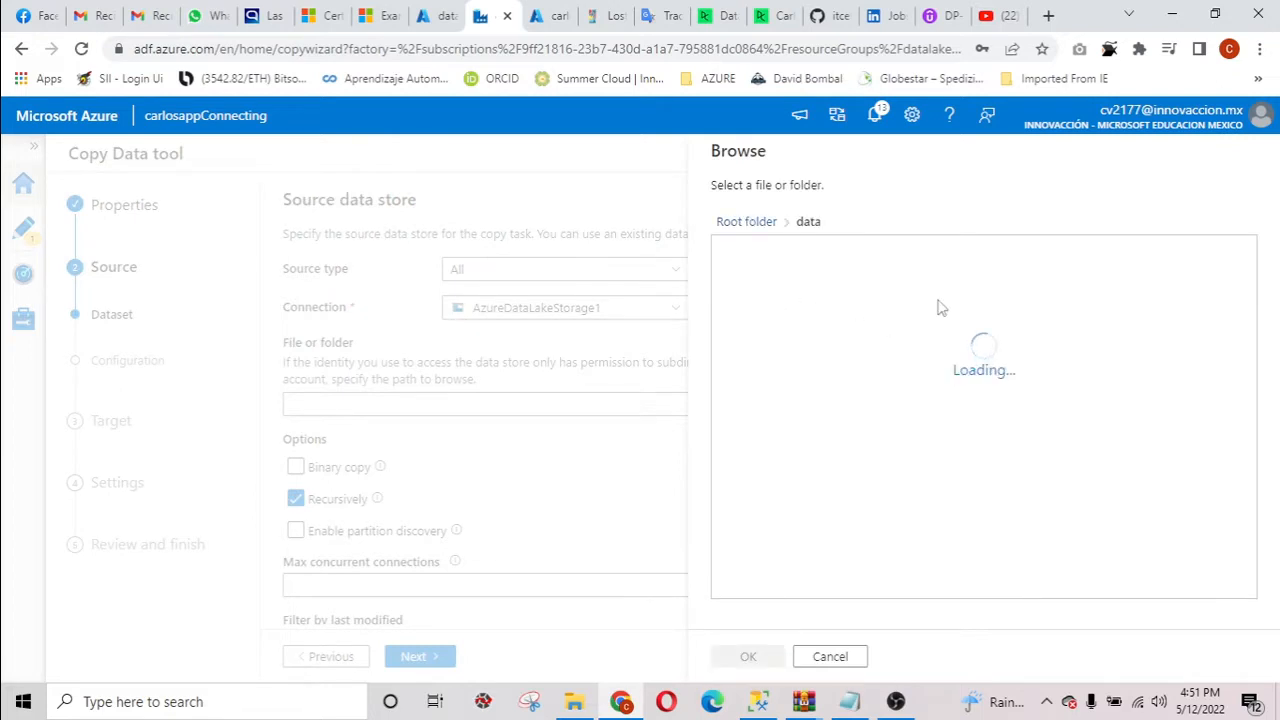
{"action": "double_click", "coordinate": [762, 256]}
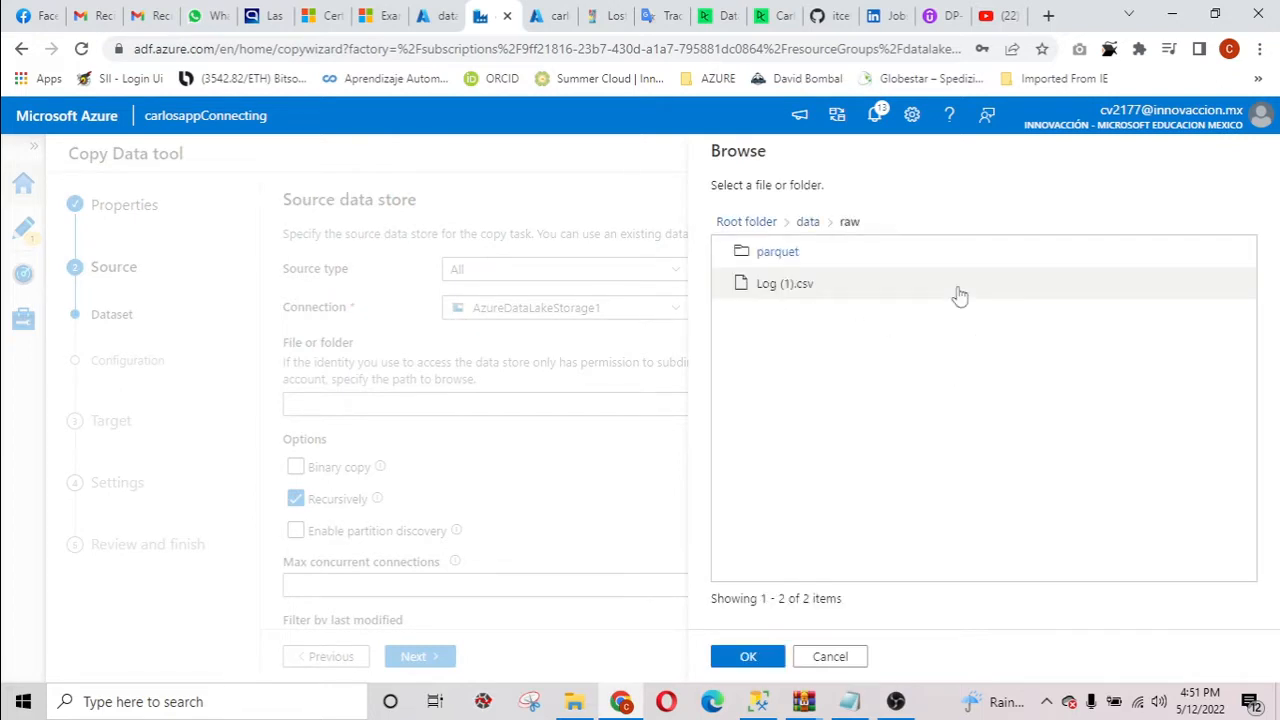
{"action": "double_click", "coordinate": [785, 254]}
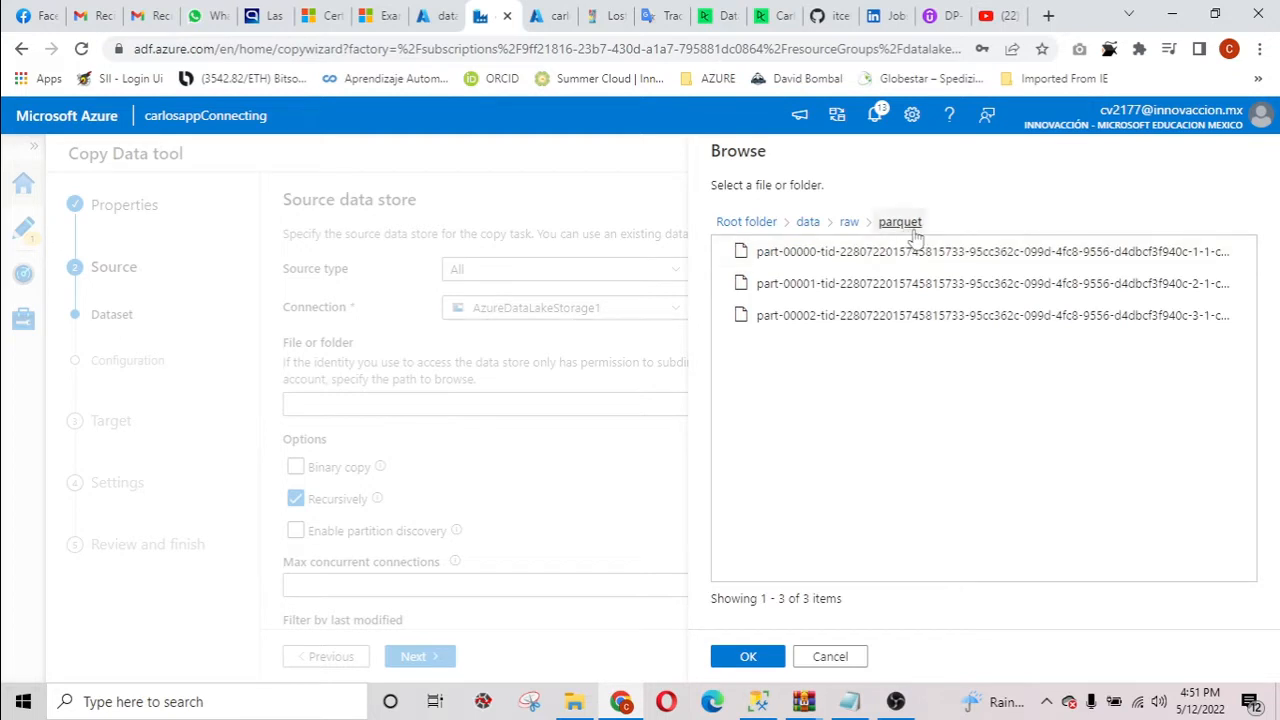
{"action": "left_click", "coordinate": [748, 657]}
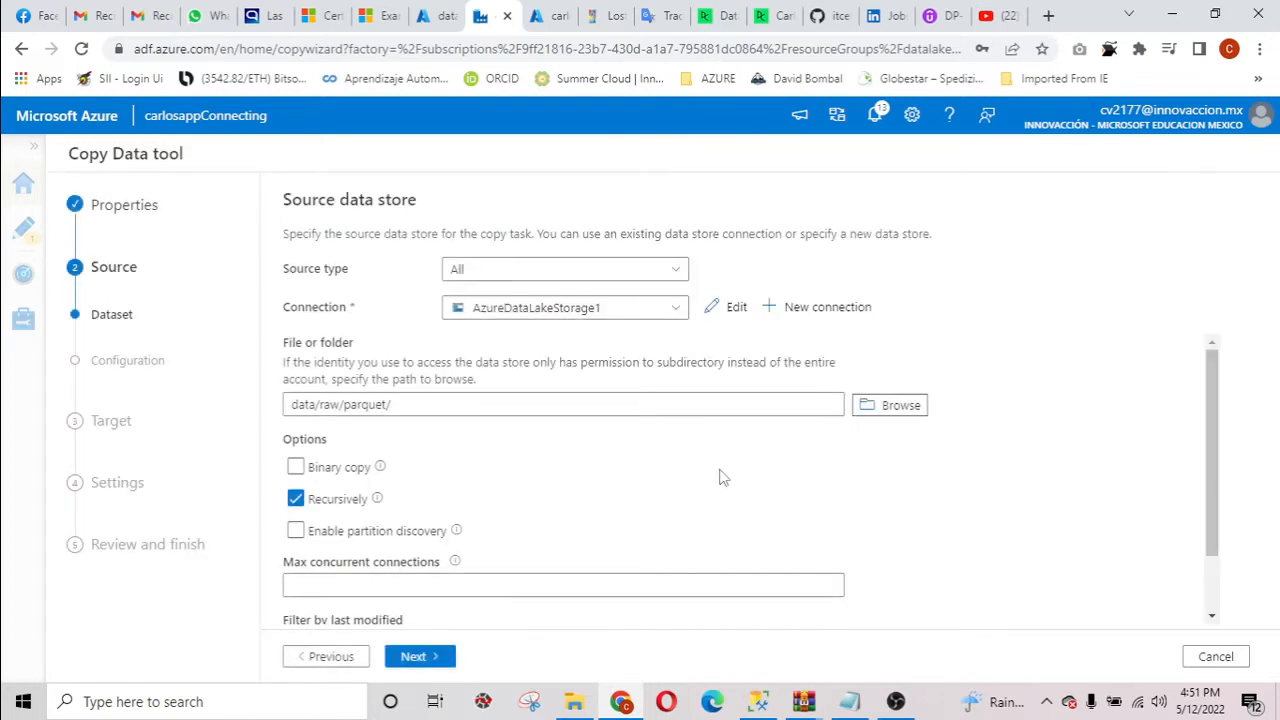
Turn off the Recursively option for the source folder.
{"action": "left_click", "coordinate": [296, 501]}
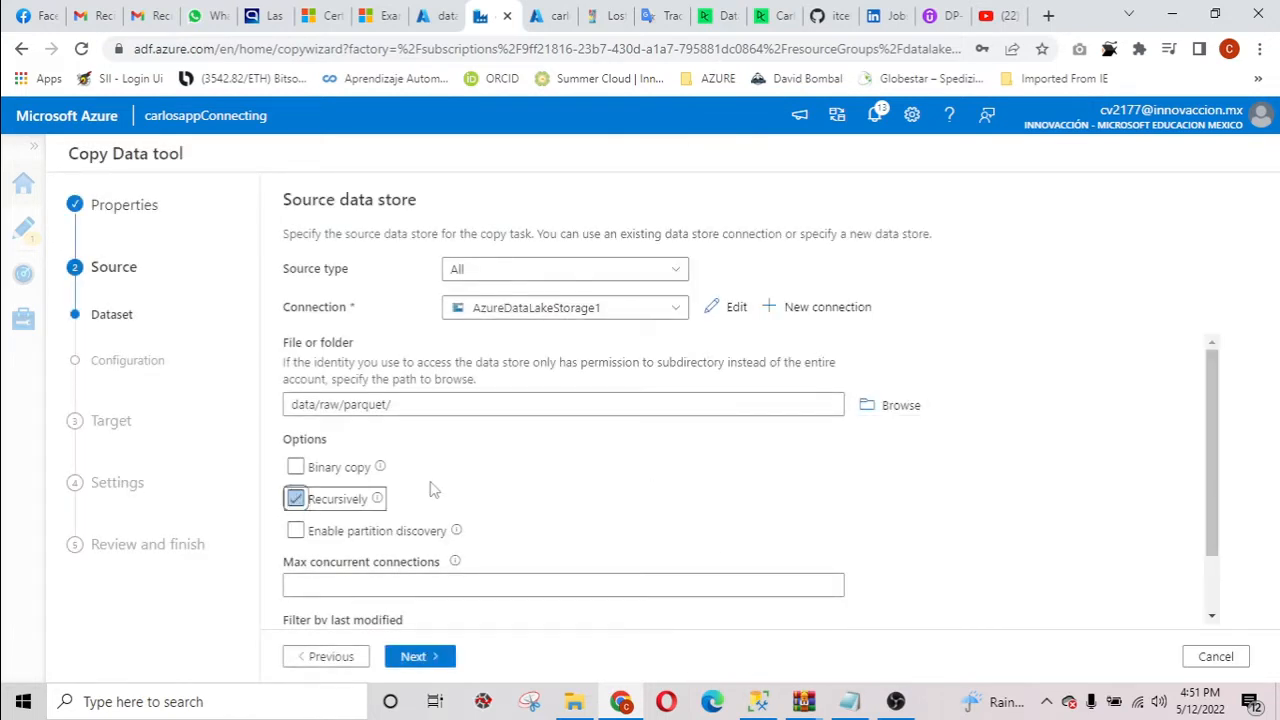
{"action": "left_click", "coordinate": [300, 498]}
{"action": "scroll", "coordinate": [612, 476], "scroll_direction": "down", "scroll_amount": 2}
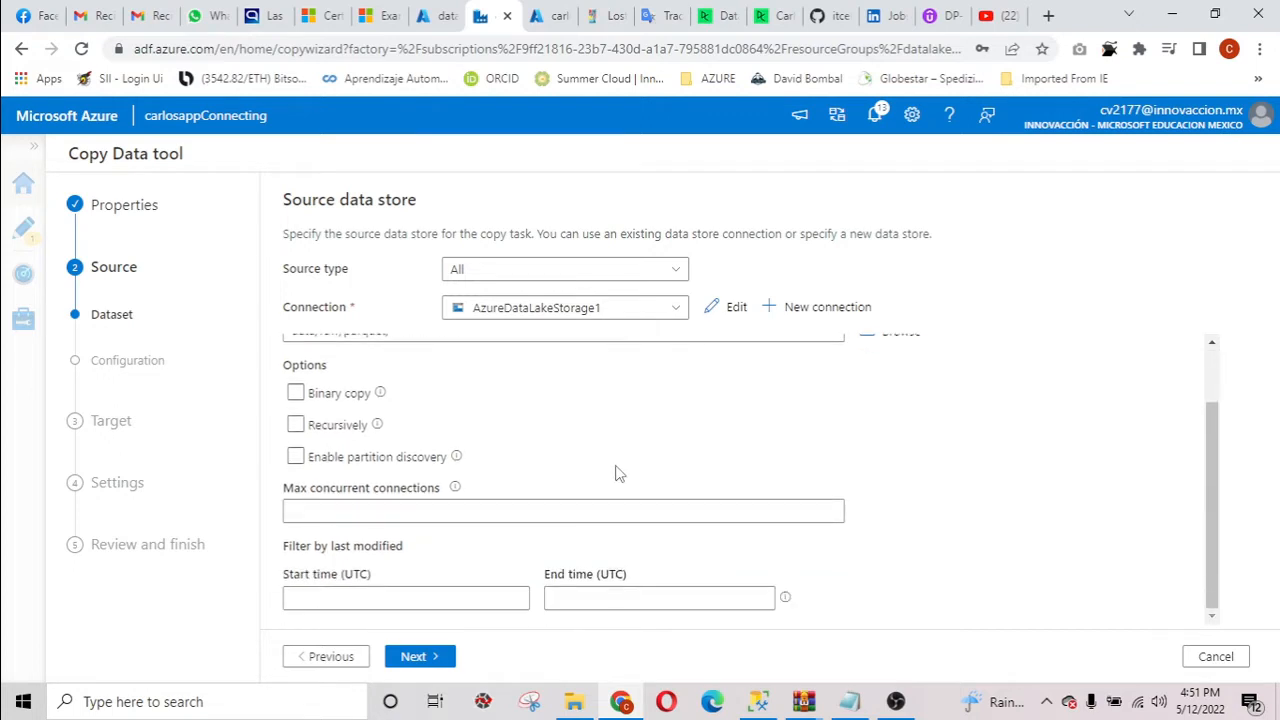
{"action": "scroll", "coordinate": [594, 486], "scroll_direction": "up", "scroll_amount": 2}
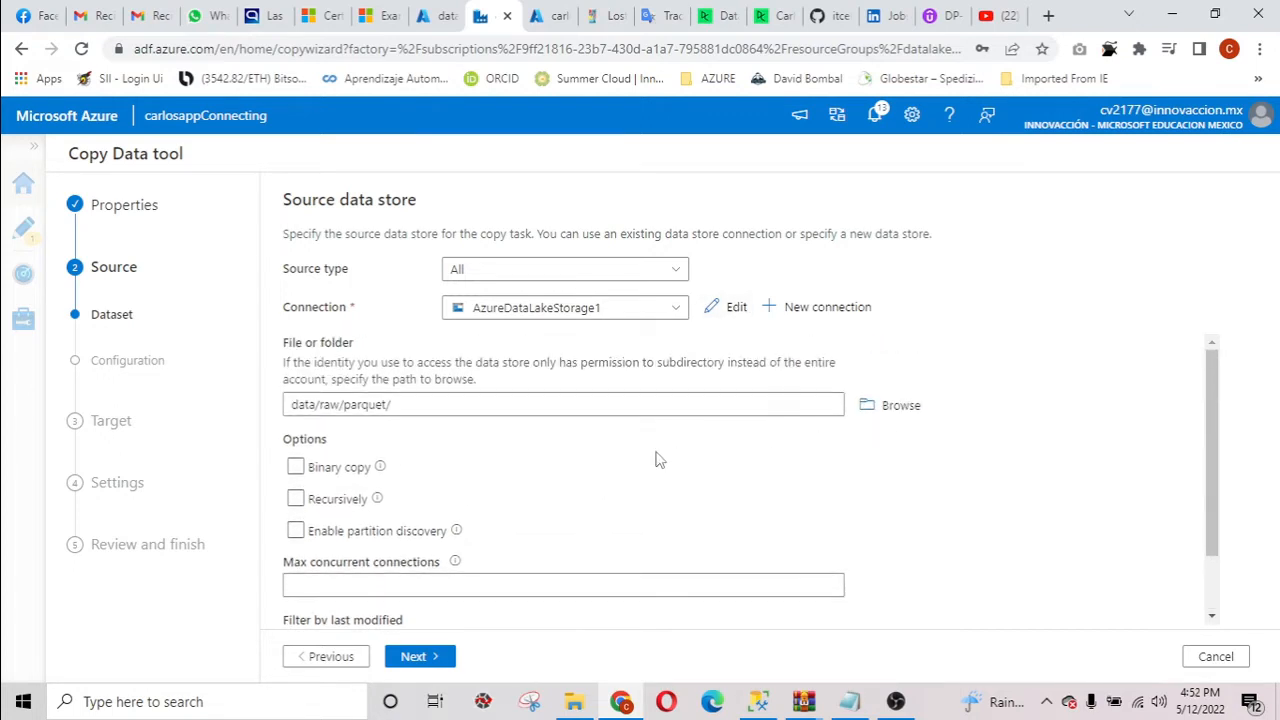
Examine the AzureDataLakeStorage1 linked service settings, including the file path connection test option, and close them without applying changes.
{"action": "left_click", "coordinate": [730, 308]}
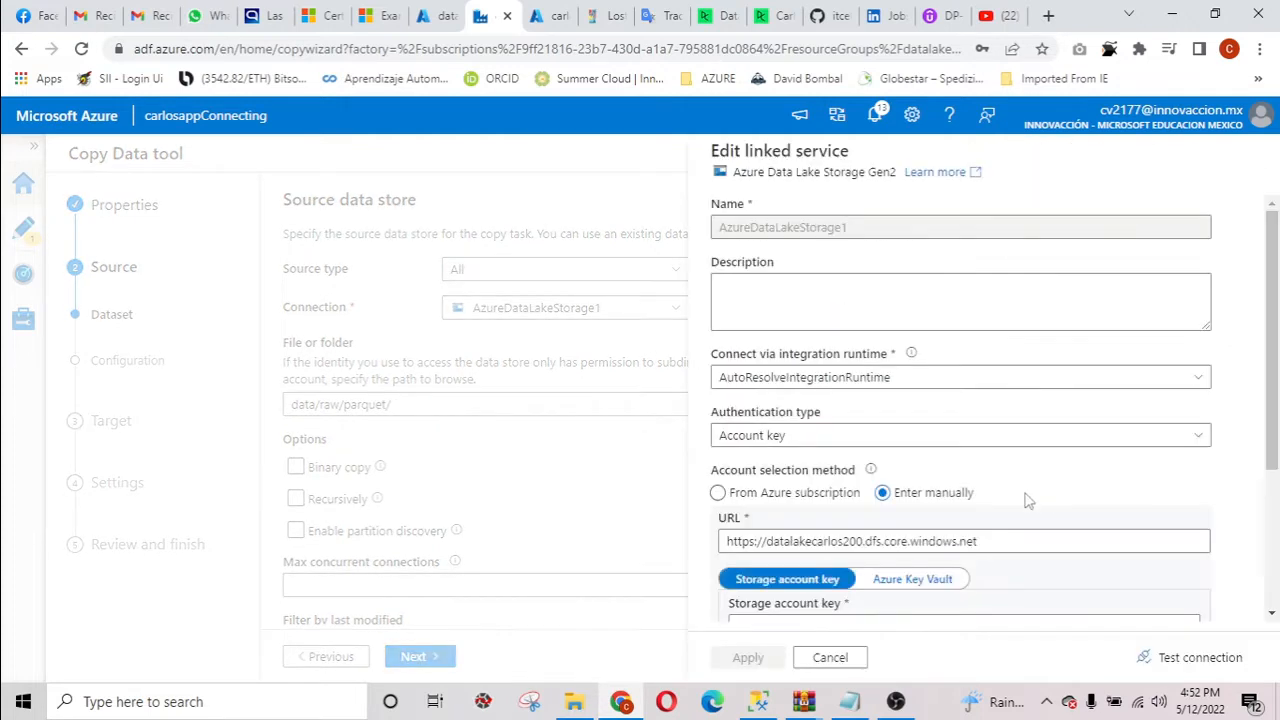
{"action": "scroll", "coordinate": [1035, 496], "scroll_direction": "down", "scroll_amount": 3}
{"action": "scroll", "coordinate": [1029, 501], "scroll_direction": "down", "scroll_amount": 1}
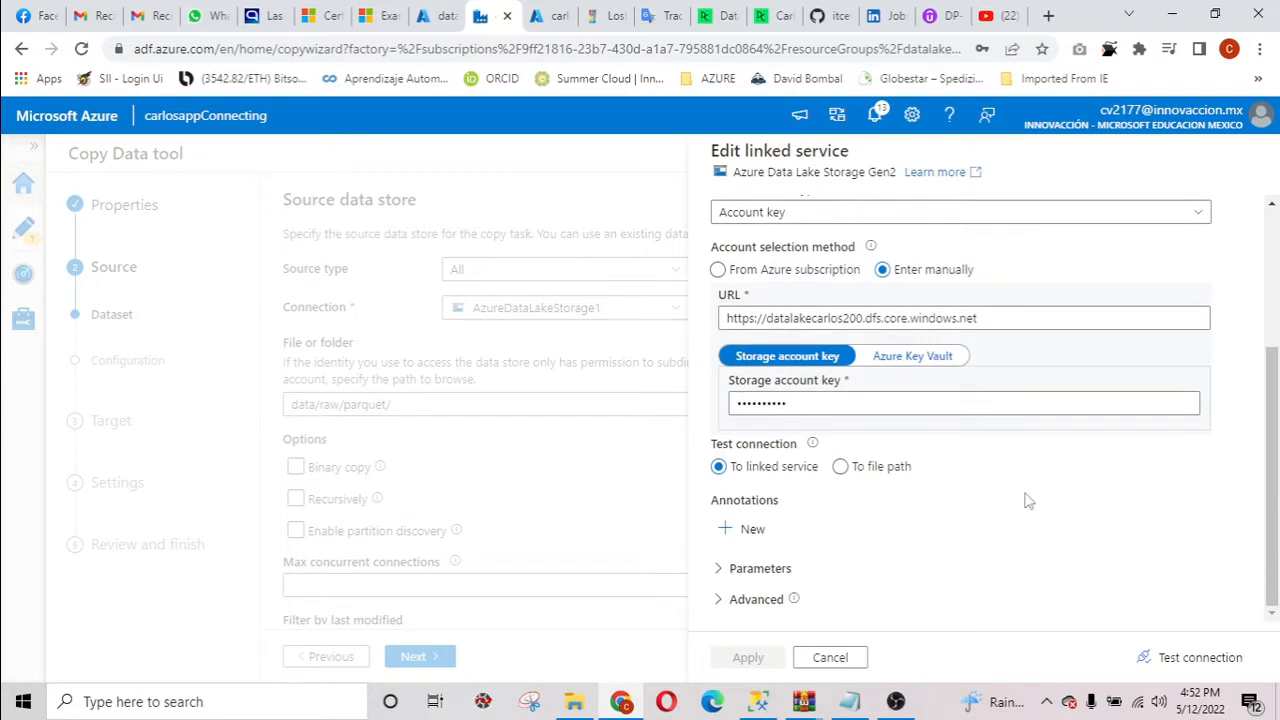
{"action": "left_click", "coordinate": [900, 478]}
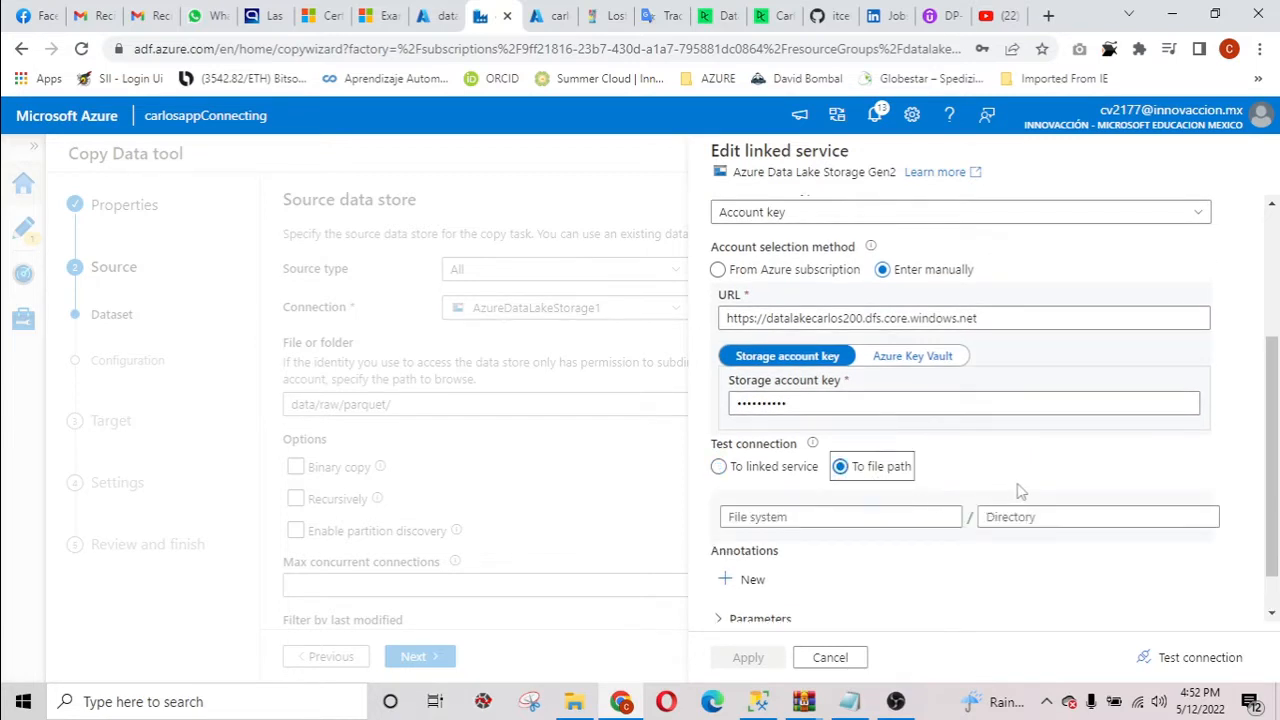
{"action": "scroll", "coordinate": [1020, 491], "scroll_direction": "down", "scroll_amount": 1}
{"action": "scroll", "coordinate": [966, 509], "scroll_direction": "up", "scroll_amount": 5}
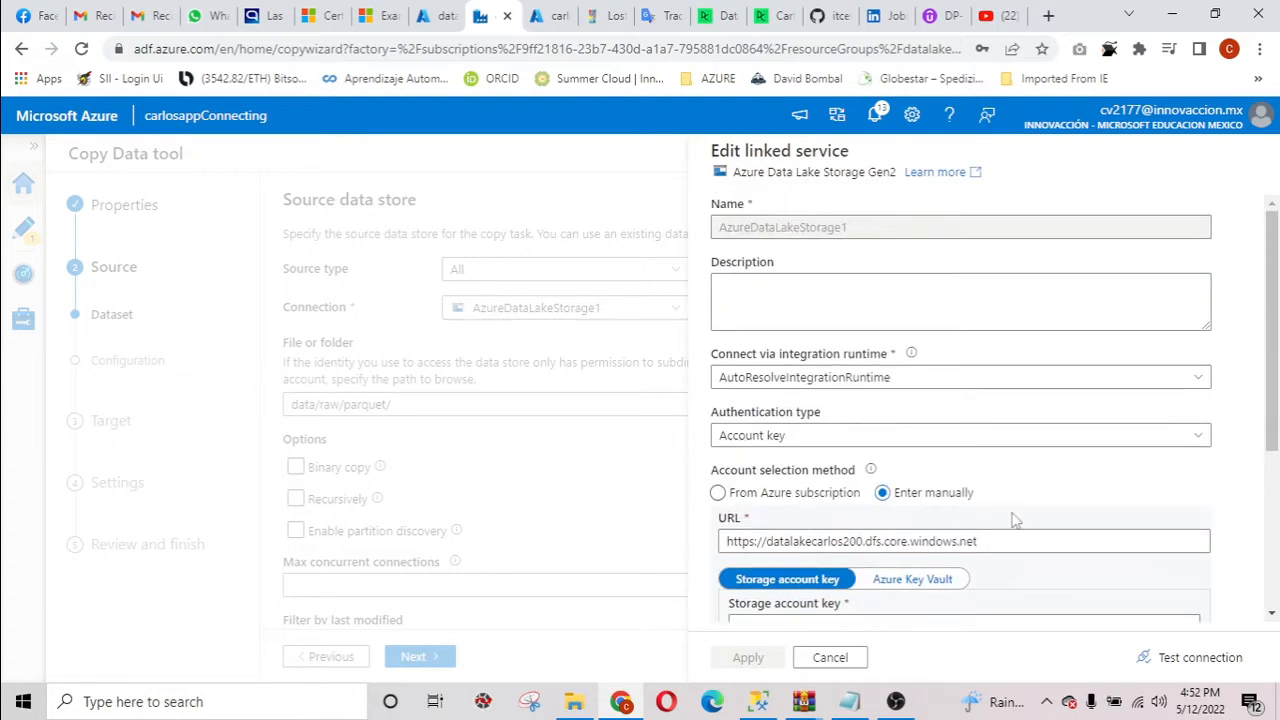
{"action": "scroll", "coordinate": [1018, 523], "scroll_direction": "down", "scroll_amount": 5}
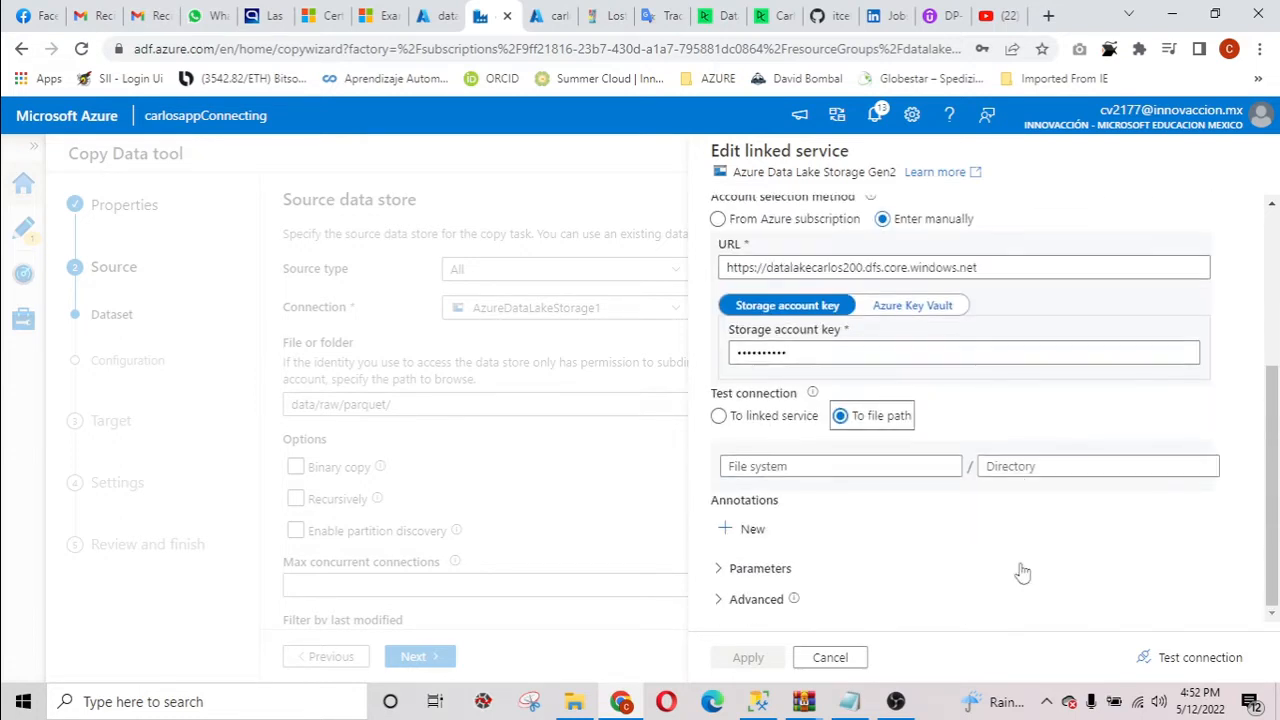
{"action": "left_click", "coordinate": [846, 660]}
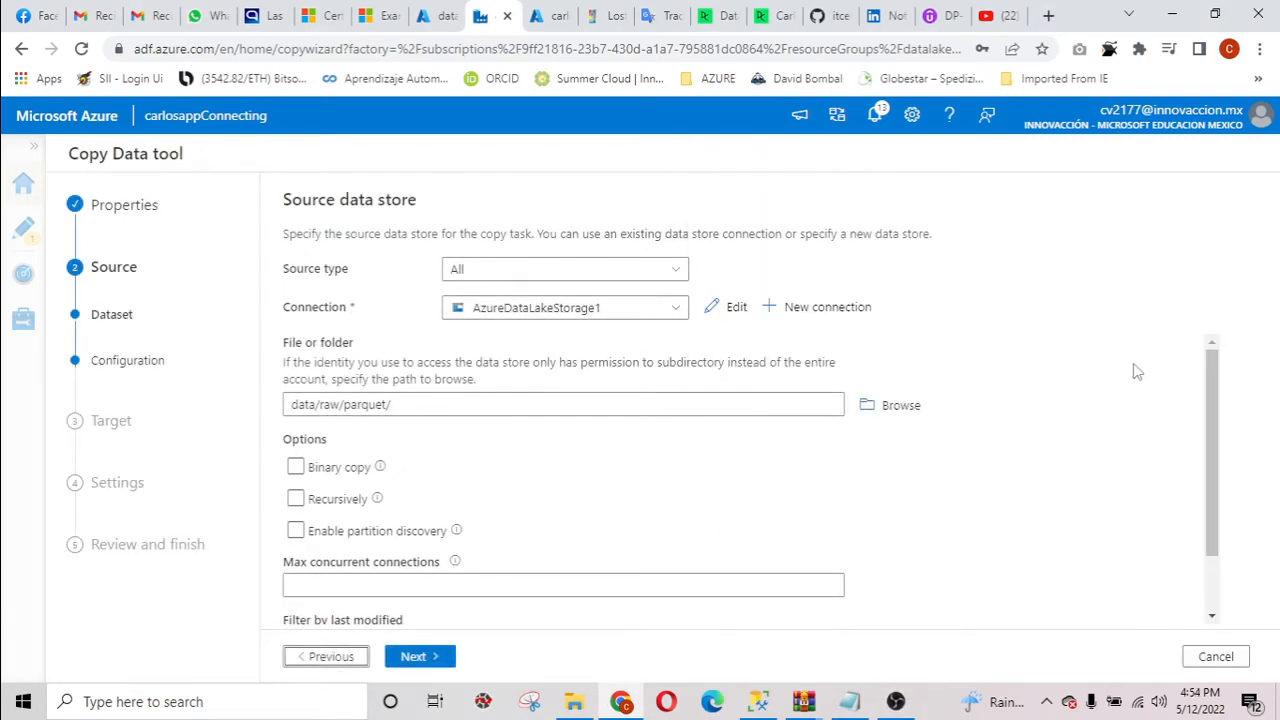
Continue to the source file format settings and choose Parquet as the file format.
{"action": "scroll", "coordinate": [1046, 443], "scroll_direction": "down", "scroll_amount": 2}
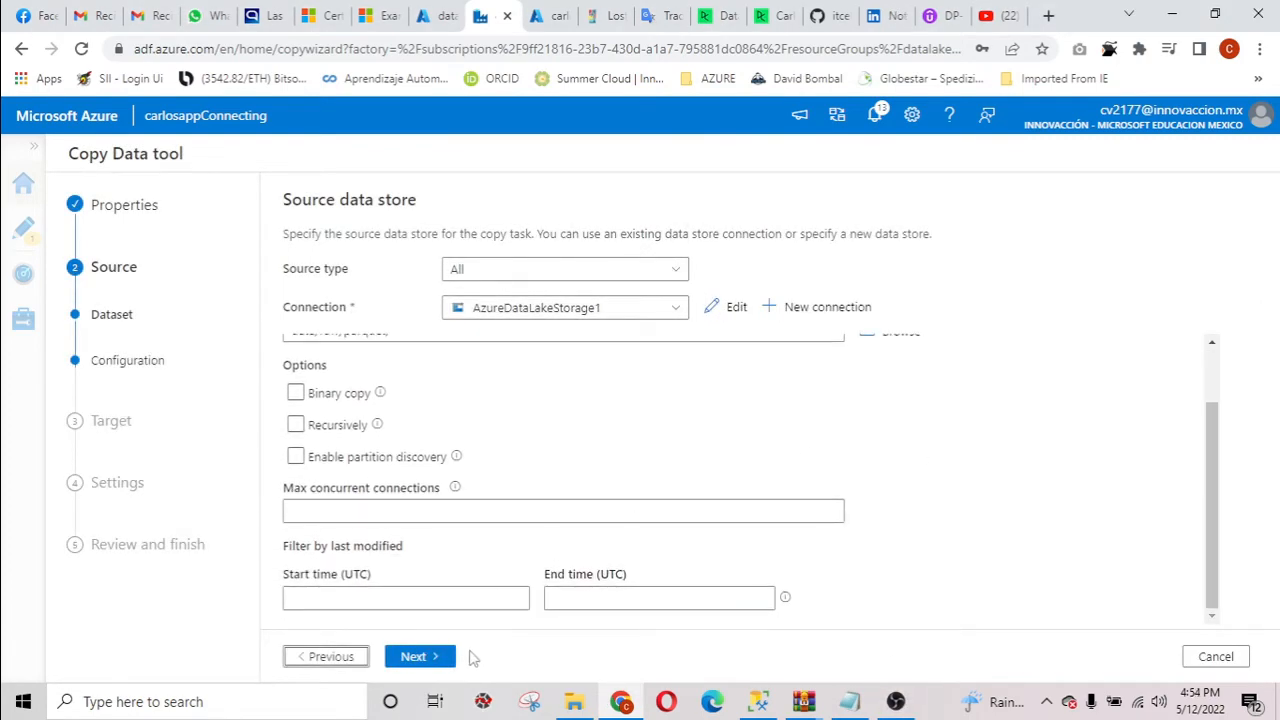
{"action": "left_click", "coordinate": [437, 657]}
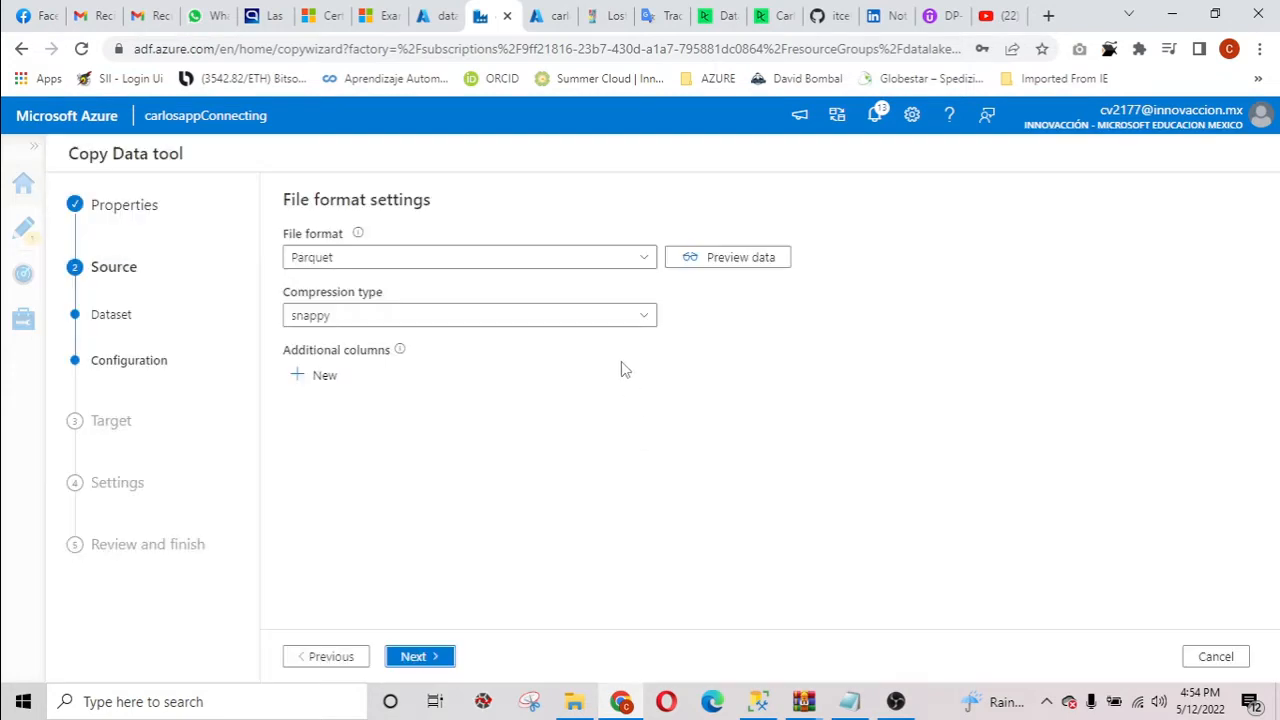
{"action": "left_click", "coordinate": [589, 266]}
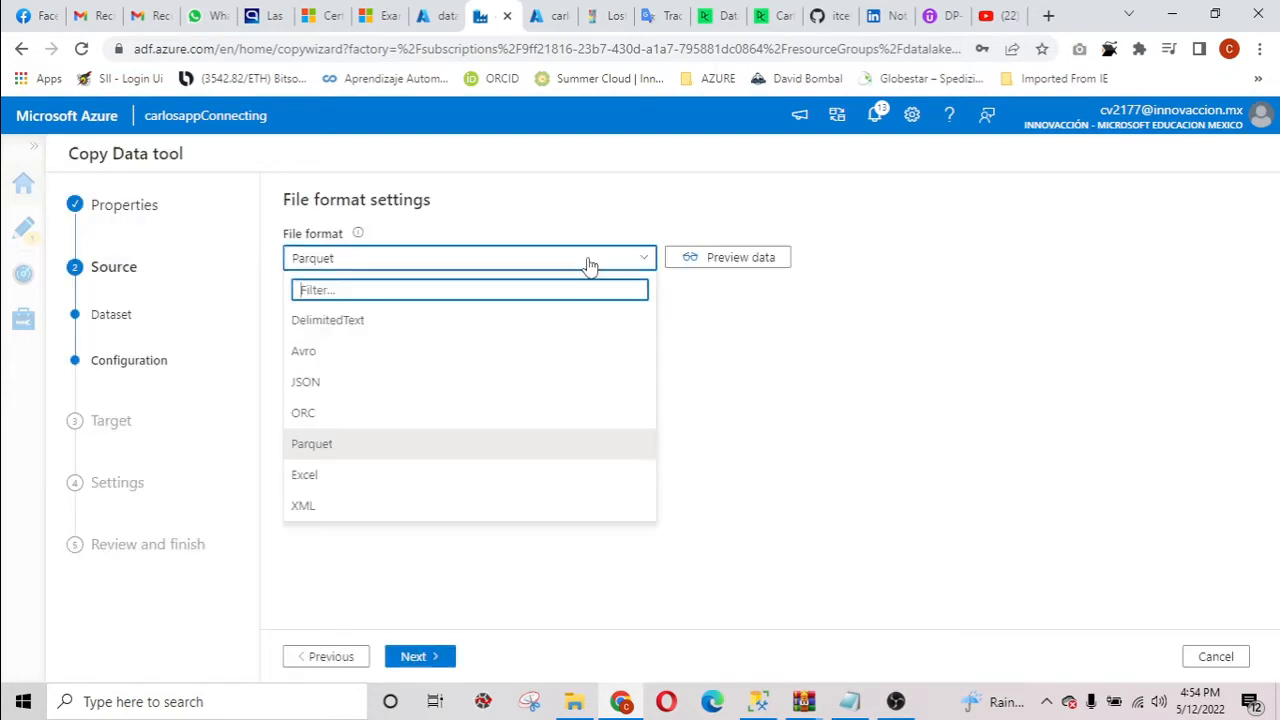
{"action": "left_click", "coordinate": [331, 447]}
Preview the rows of the parquet source data and close the preview.
{"action": "left_click", "coordinate": [700, 258]}
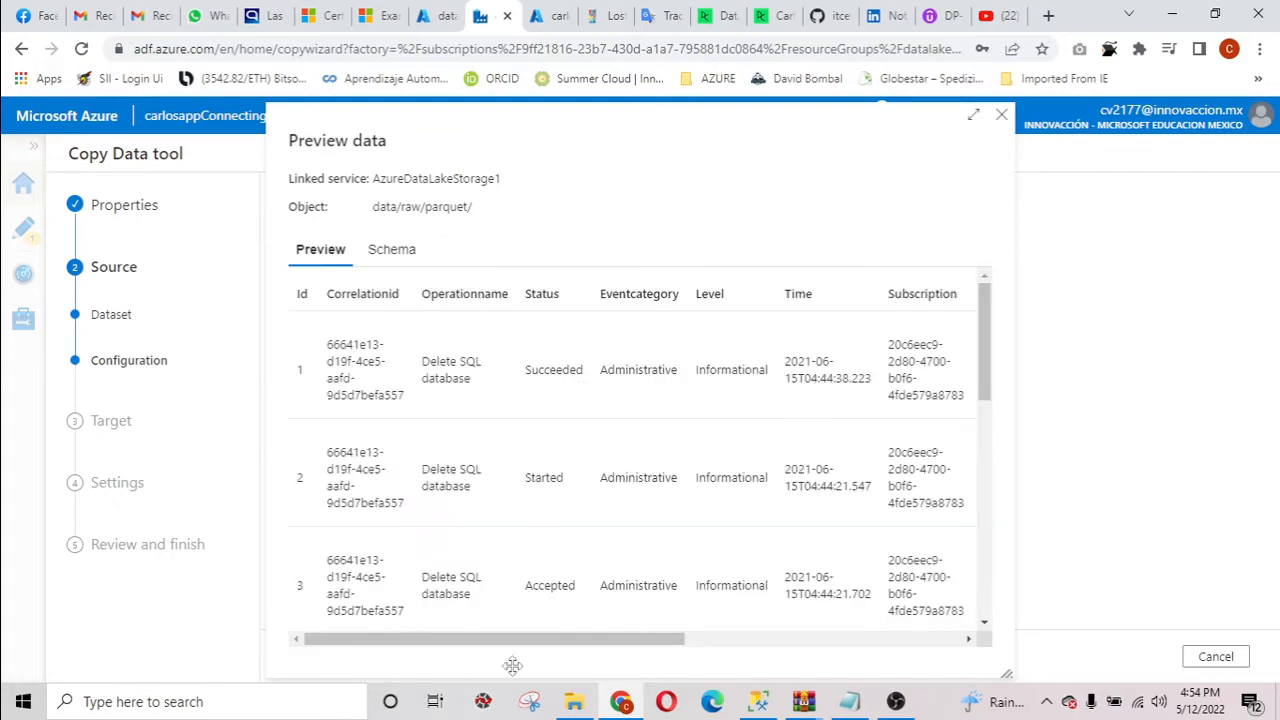
{"action": "left_click_drag", "start_coordinate": [520, 645], "coordinate": [457, 620]}
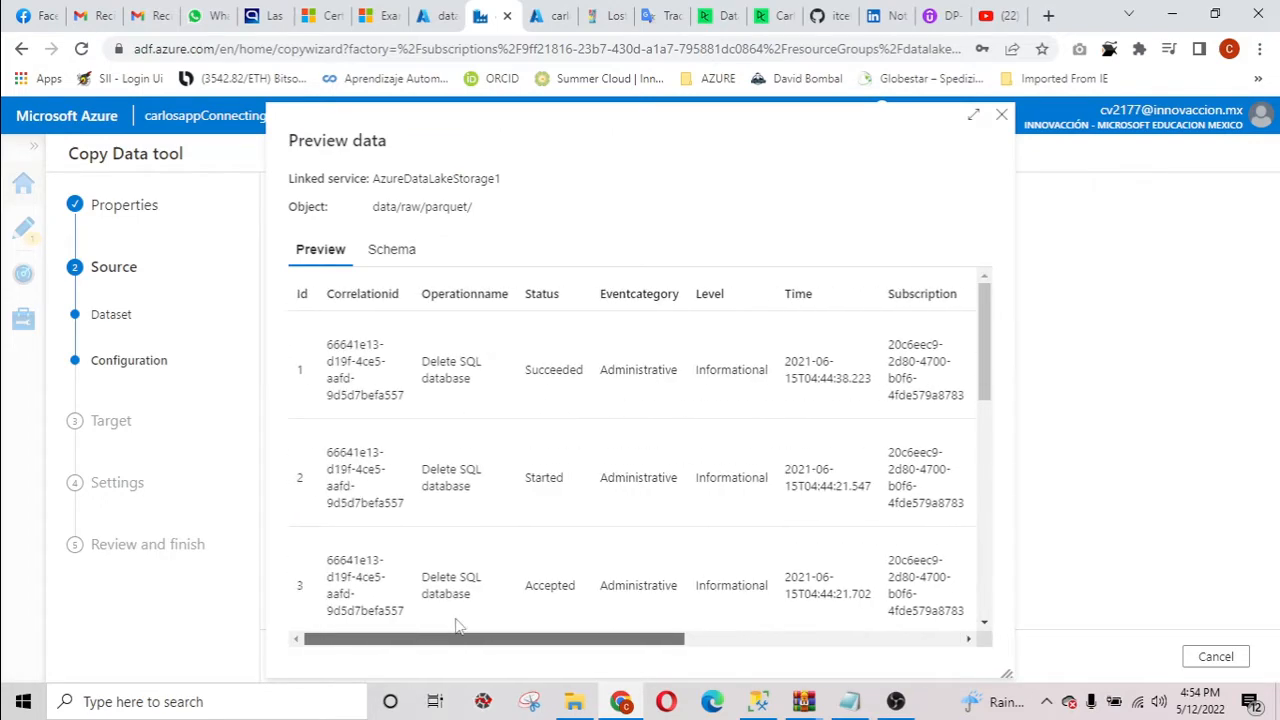
{"action": "scroll", "coordinate": [614, 422], "scroll_direction": "down", "scroll_amount": 7}
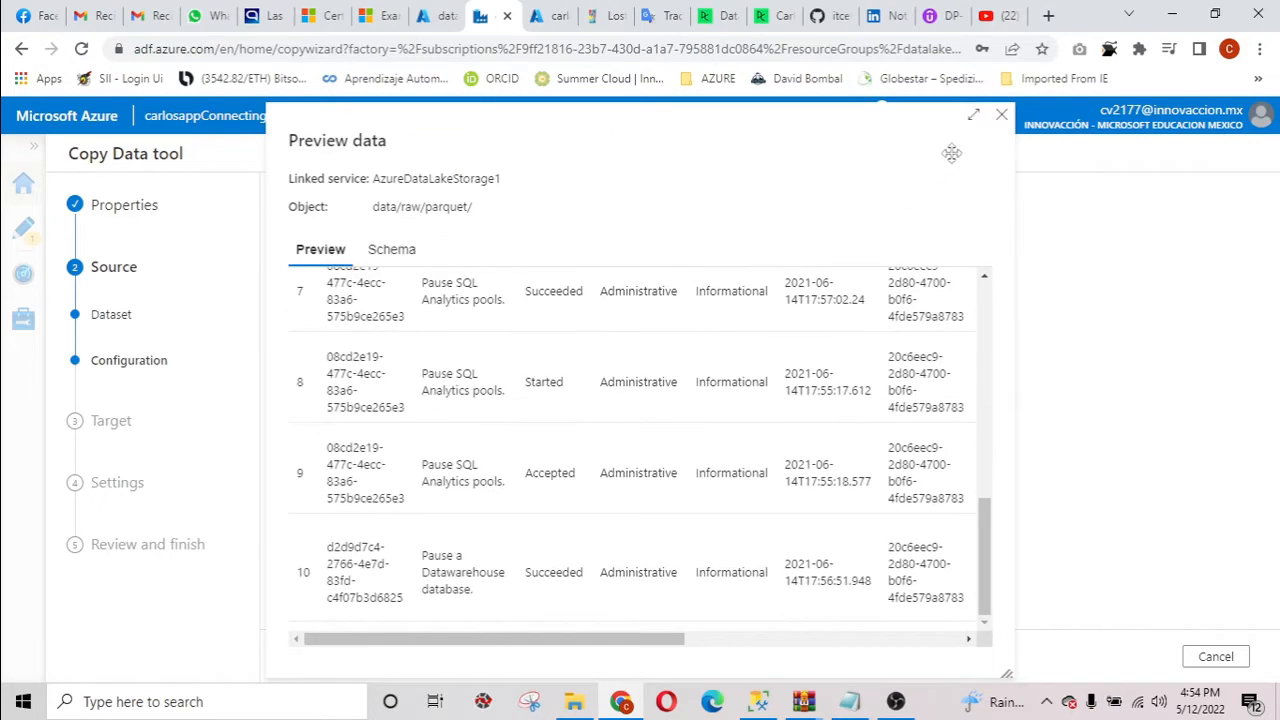
{"action": "left_click", "coordinate": [1001, 118]}
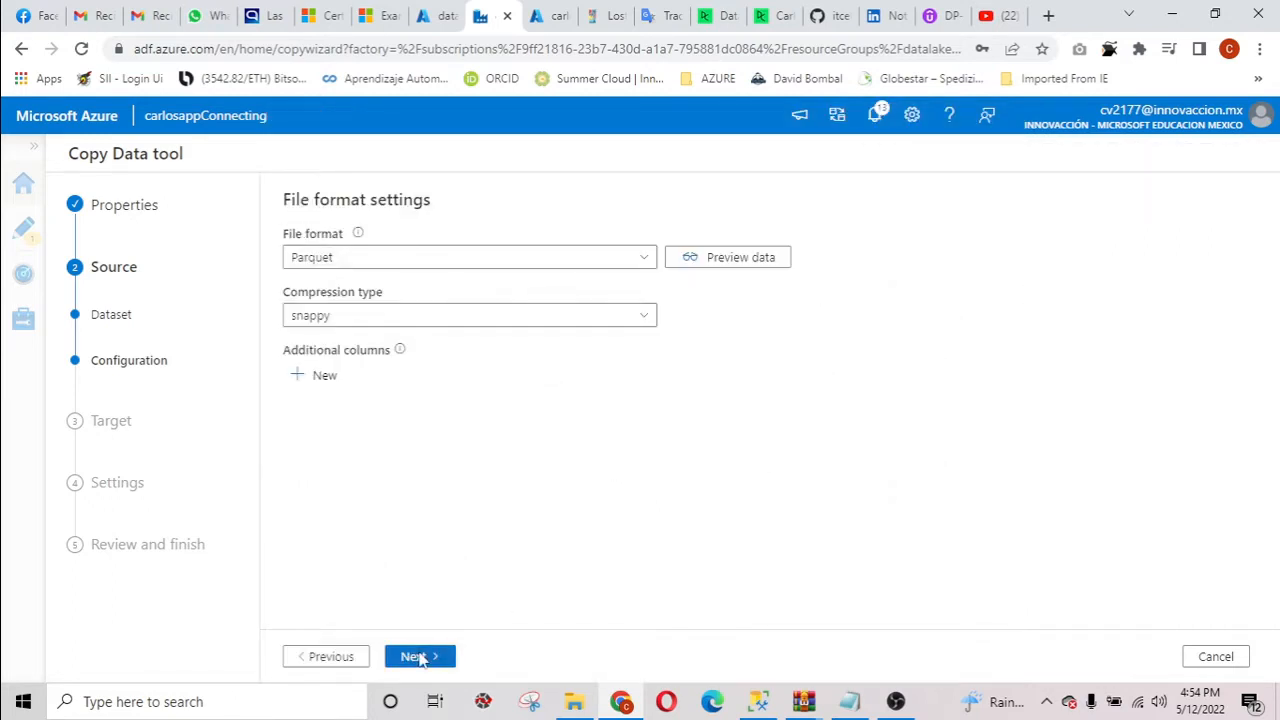
Continue to the destination data store and start a new connection of type Azure Synapse Analytics.
{"action": "left_click", "coordinate": [418, 657]}
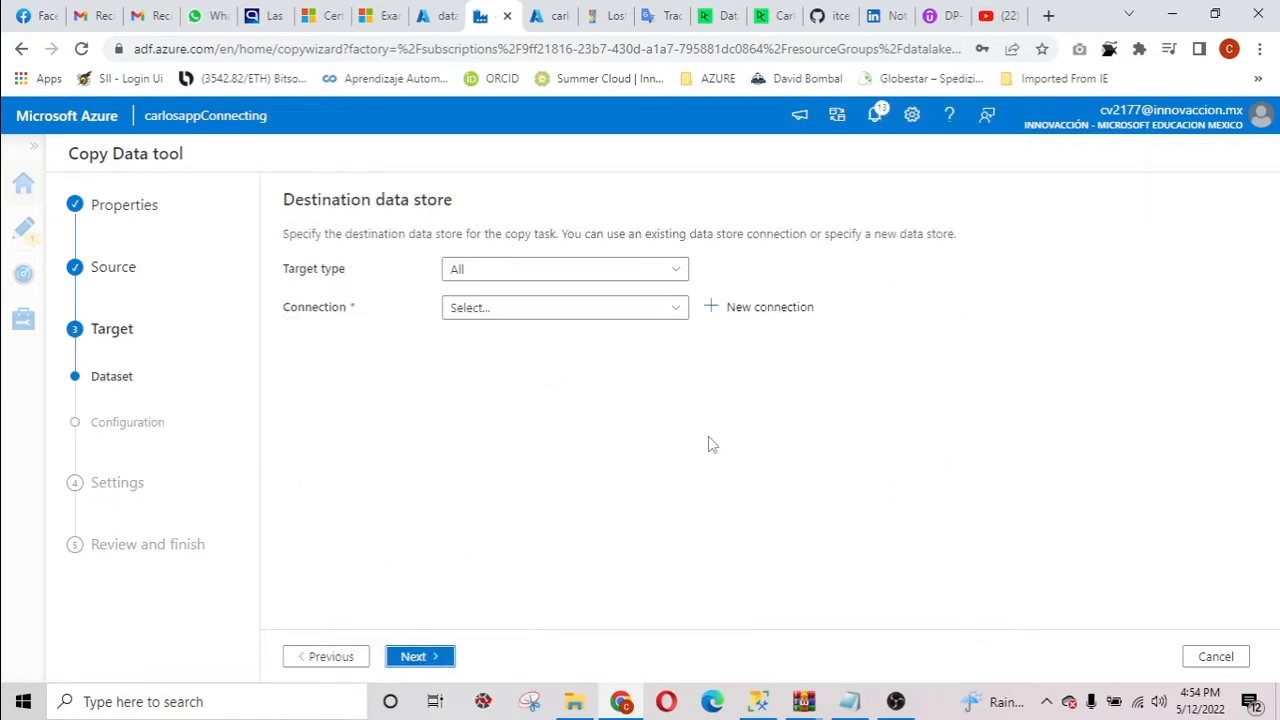
{"action": "left_click", "coordinate": [670, 273]}
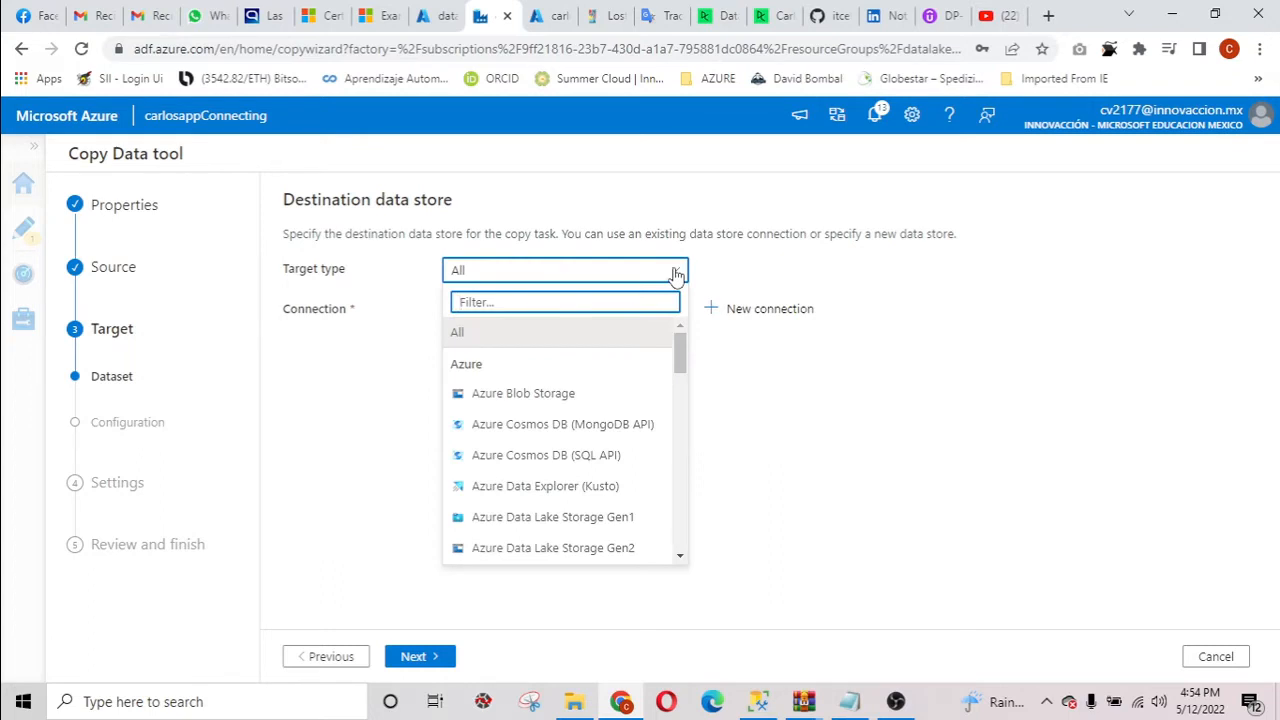
{"action": "left_click", "coordinate": [997, 330]}
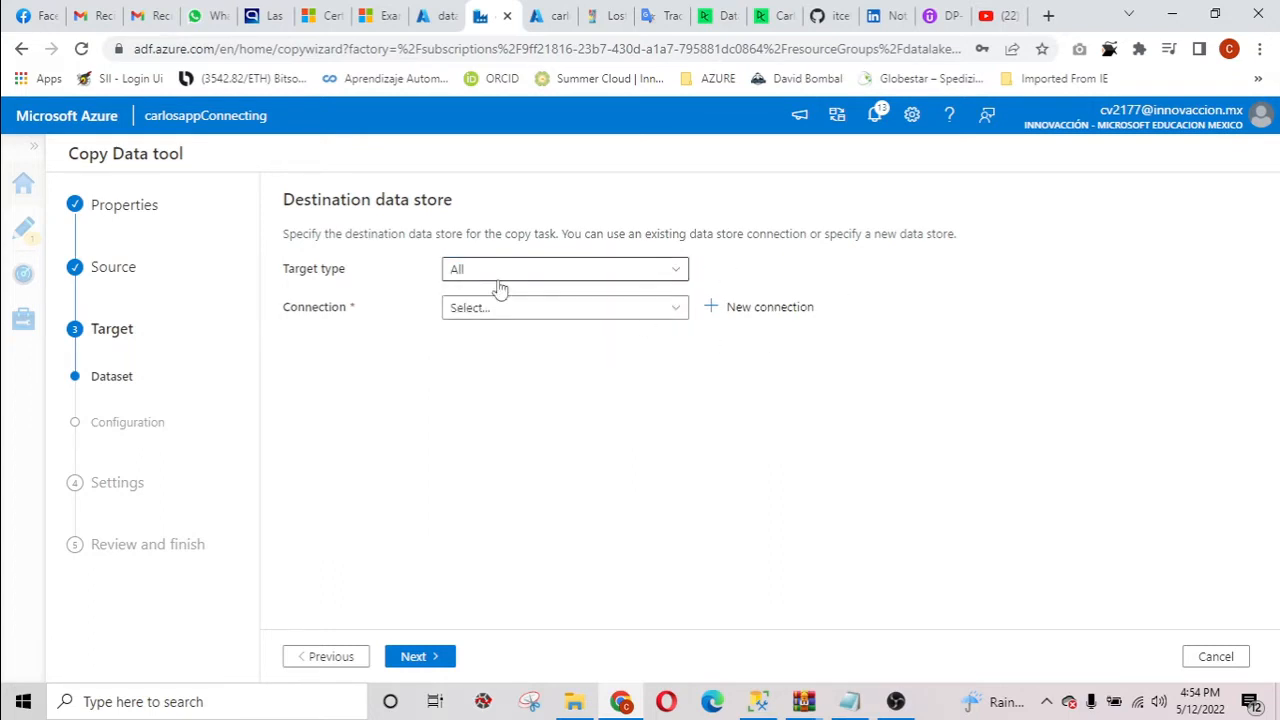
{"action": "left_click", "coordinate": [670, 313]}
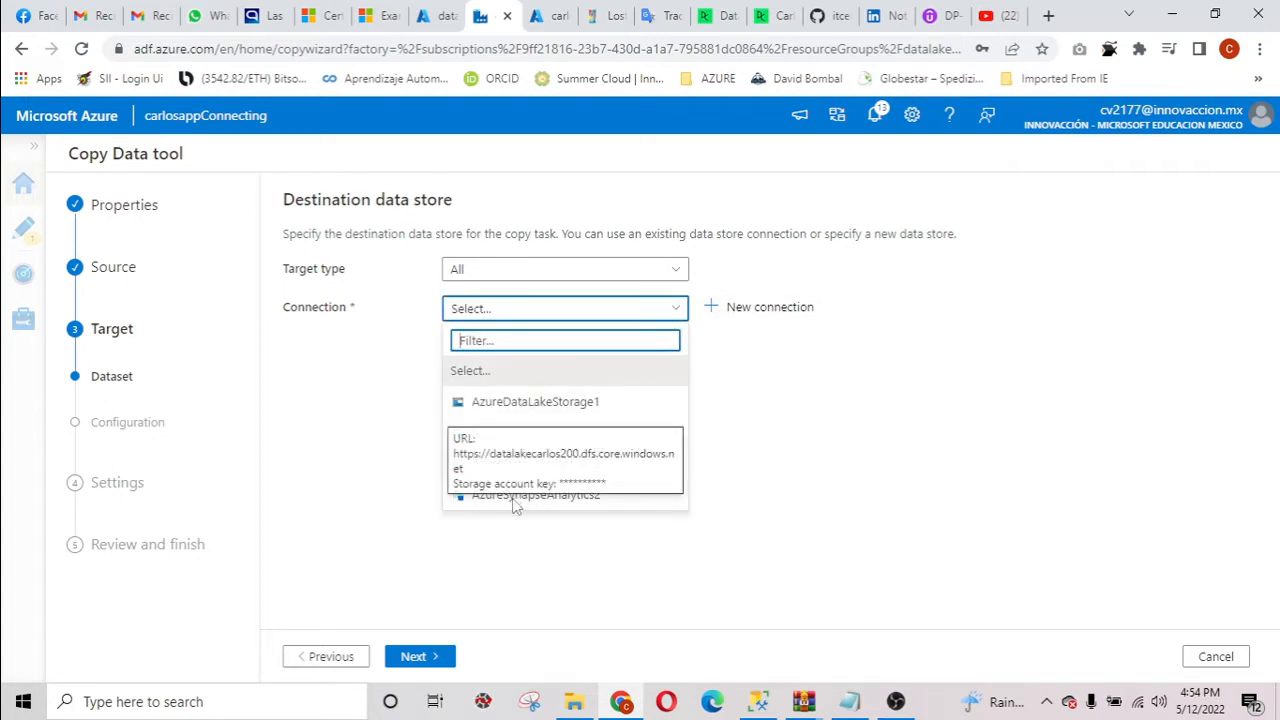
{"action": "left_click", "coordinate": [762, 309]}
{"action": "scroll", "coordinate": [1075, 450], "scroll_direction": "down", "scroll_amount": 2}
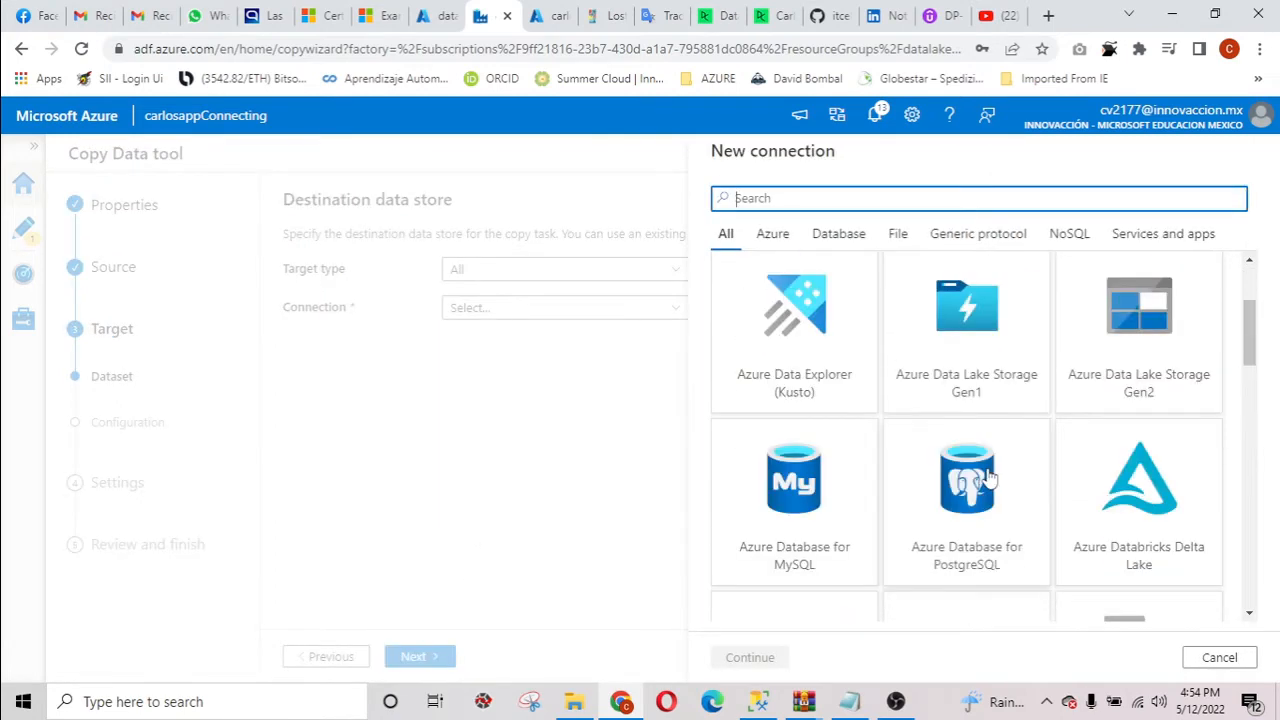
{"action": "scroll", "coordinate": [997, 480], "scroll_direction": "down", "scroll_amount": 3}
{"action": "left_click", "coordinate": [1000, 410]}
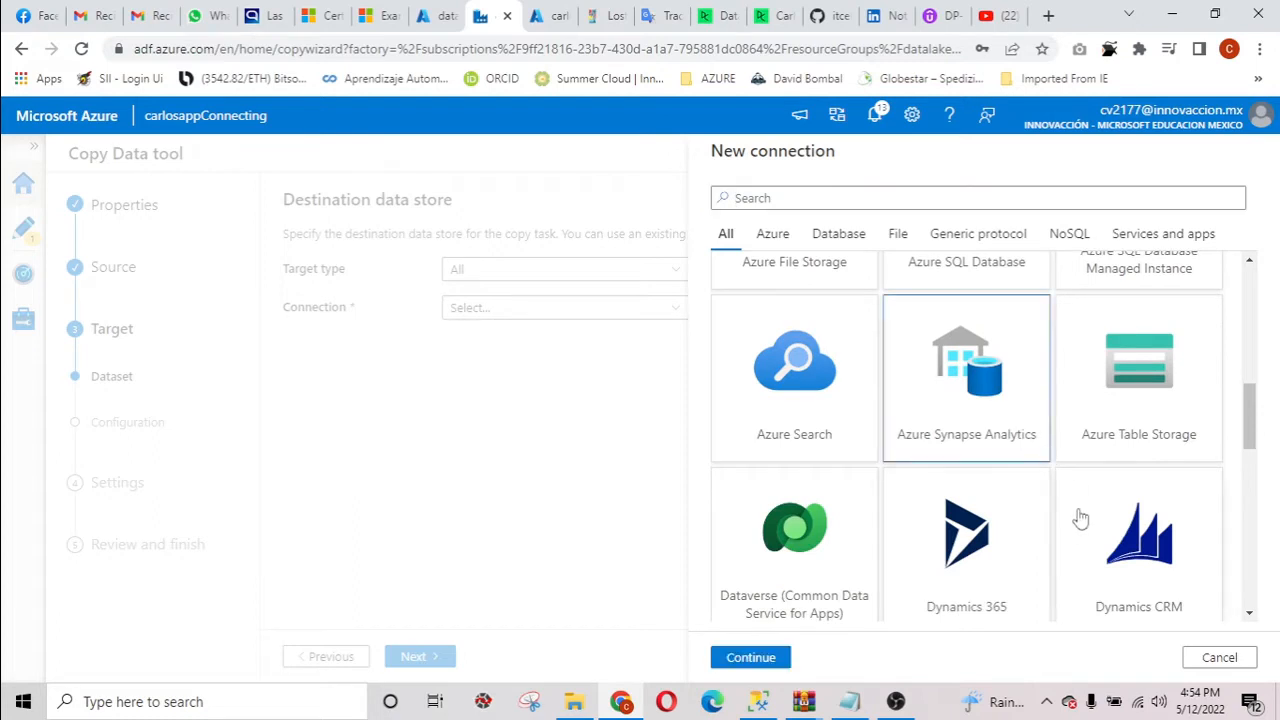
{"action": "left_click", "coordinate": [765, 658]}
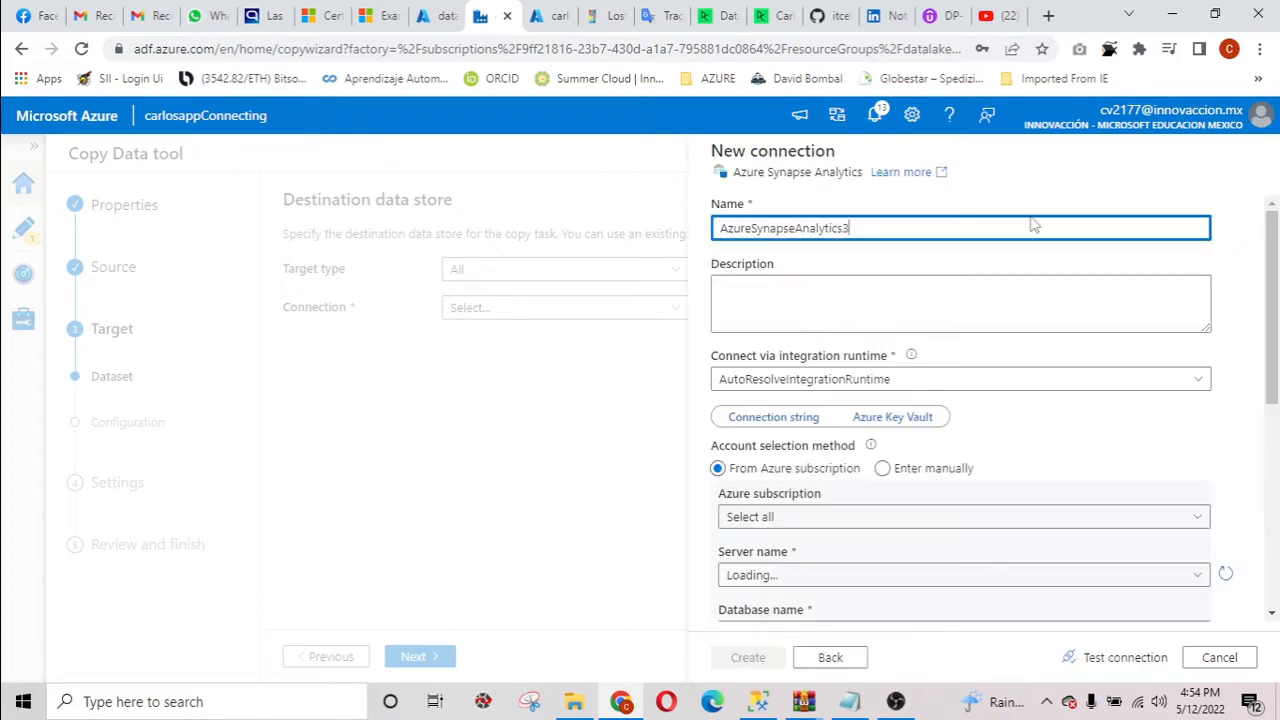
Set the new connection's Azure subscription to Azure para estudiantes and its server to carlossql (Synapse workspace).
{"action": "scroll", "coordinate": [953, 480], "scroll_direction": "down", "scroll_amount": 1}
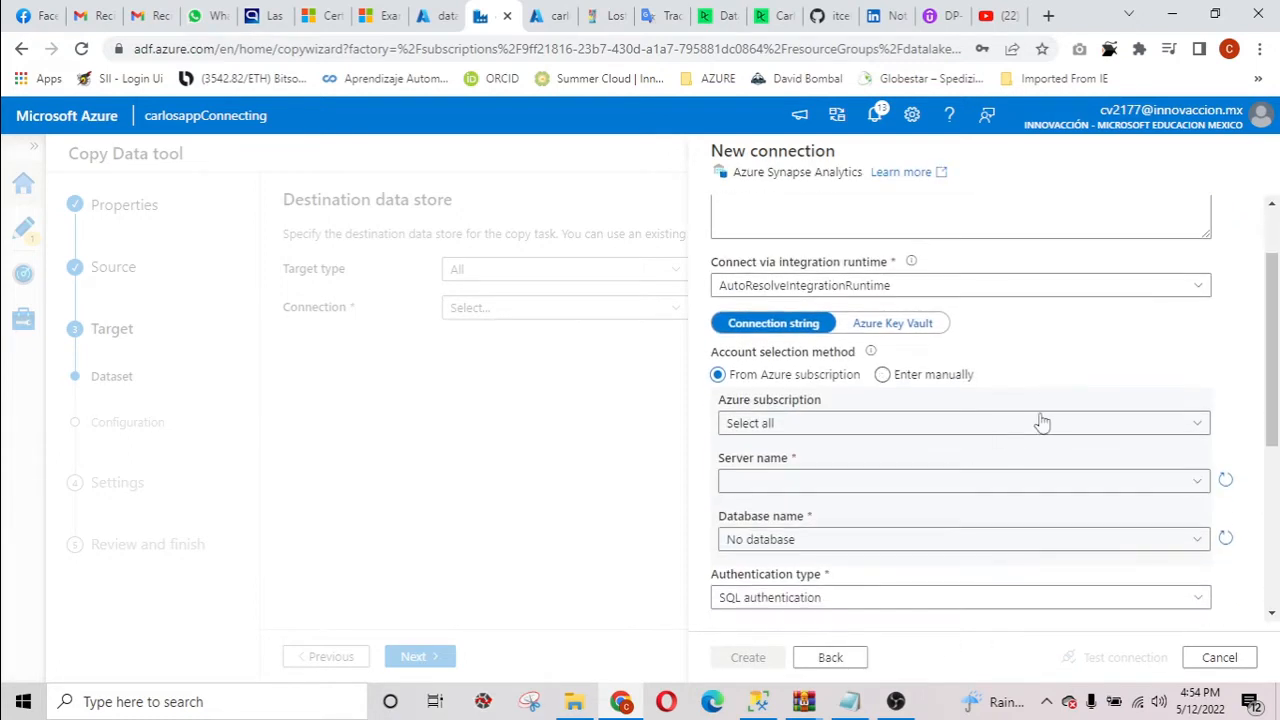
{"action": "left_click", "coordinate": [1057, 424]}
{"action": "left_click", "coordinate": [905, 487]}
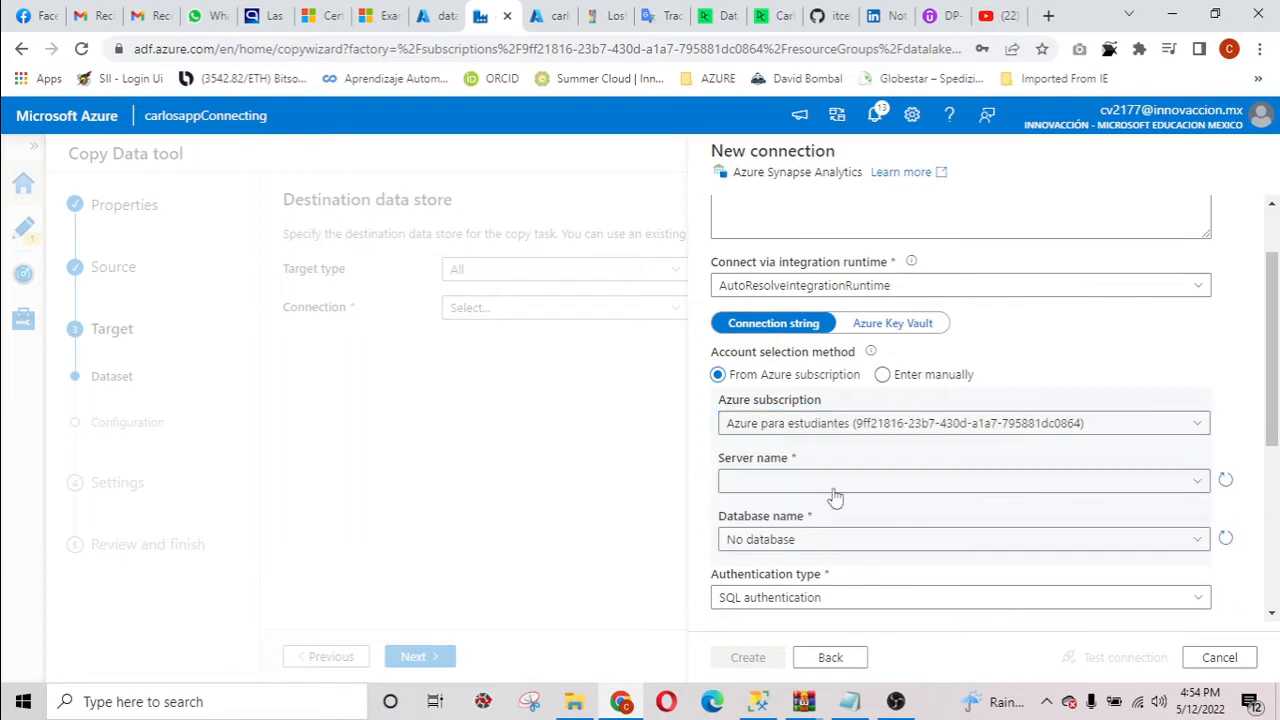
{"action": "left_click", "coordinate": [871, 483]}
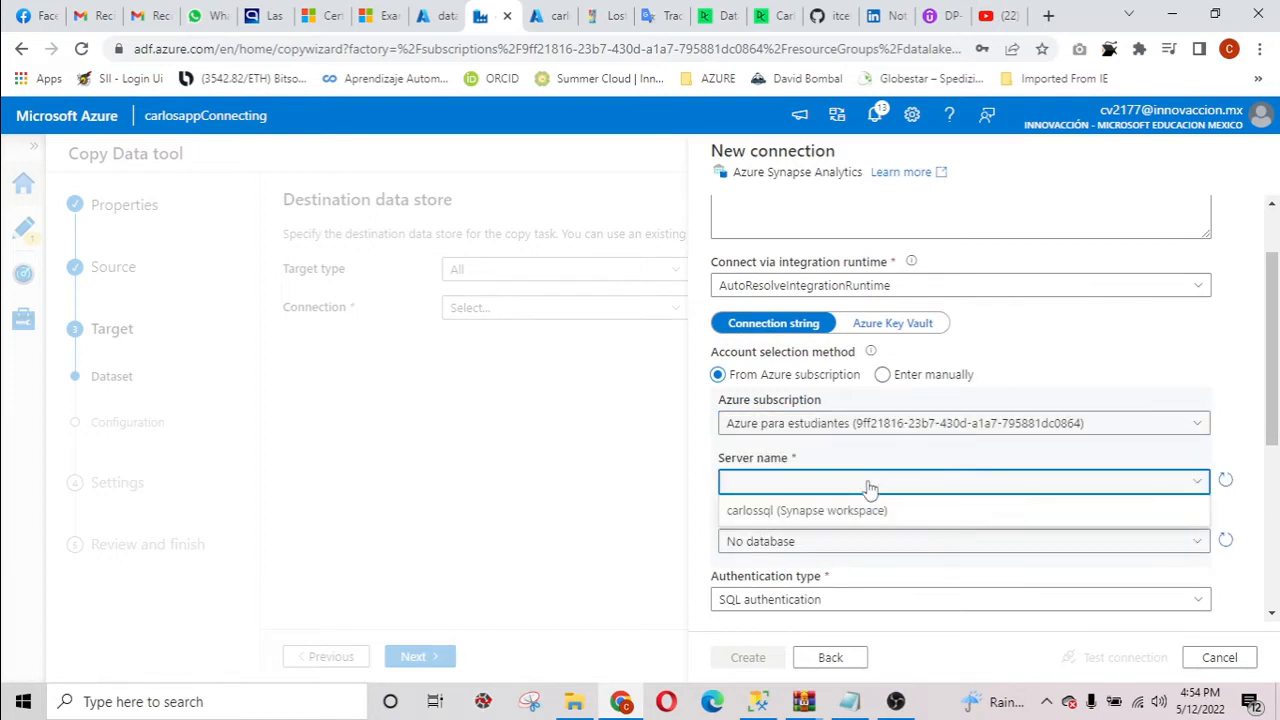
{"action": "left_click", "coordinate": [802, 512]}
{"action": "scroll", "coordinate": [923, 540], "scroll_direction": "down", "scroll_amount": 1}
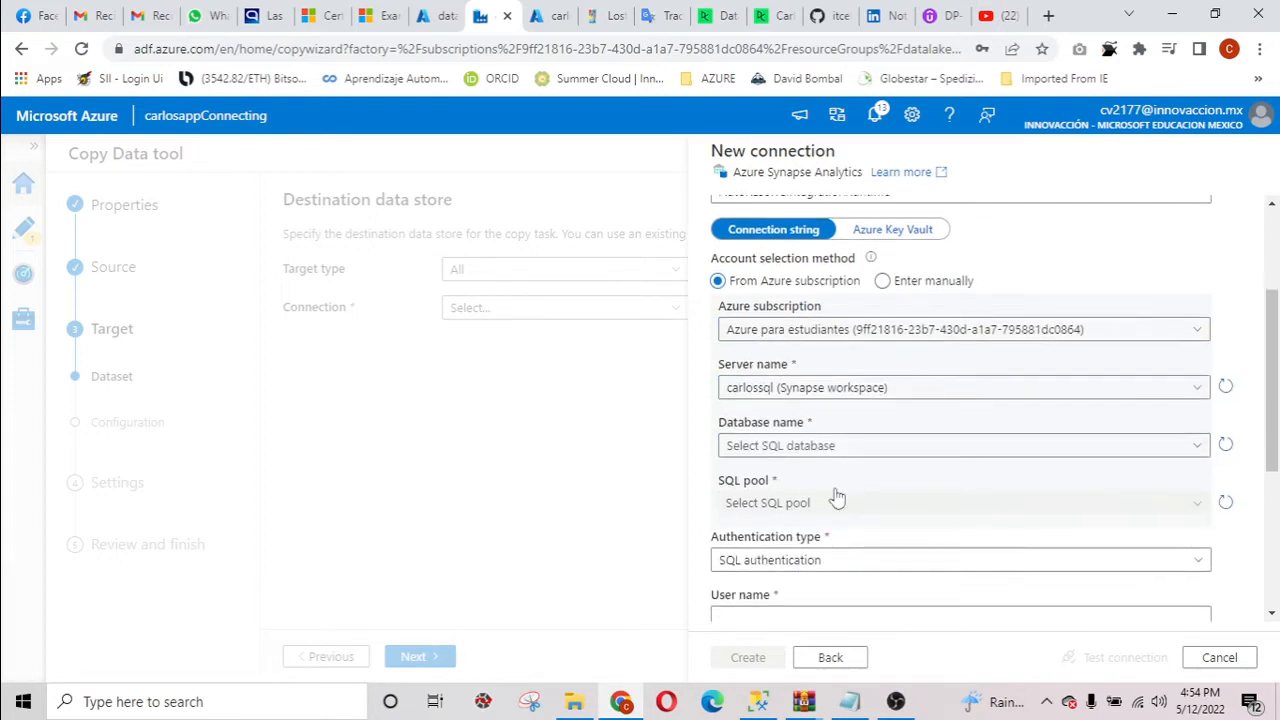
Select carlossqlpool as the database for the new Azure Synapse Analytics connection.
{"action": "left_click", "coordinate": [895, 452]}
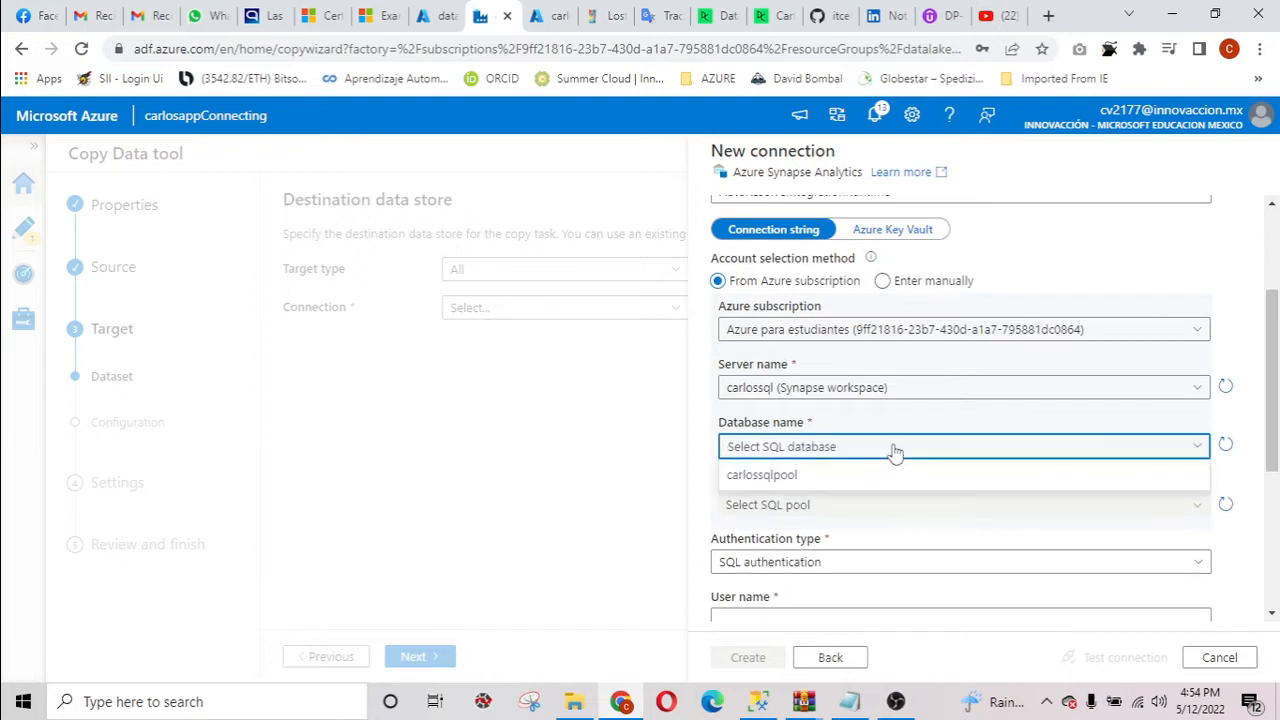
{"action": "left_click", "coordinate": [814, 481]}
{"action": "scroll", "coordinate": [880, 505], "scroll_direction": "down", "scroll_amount": 1}
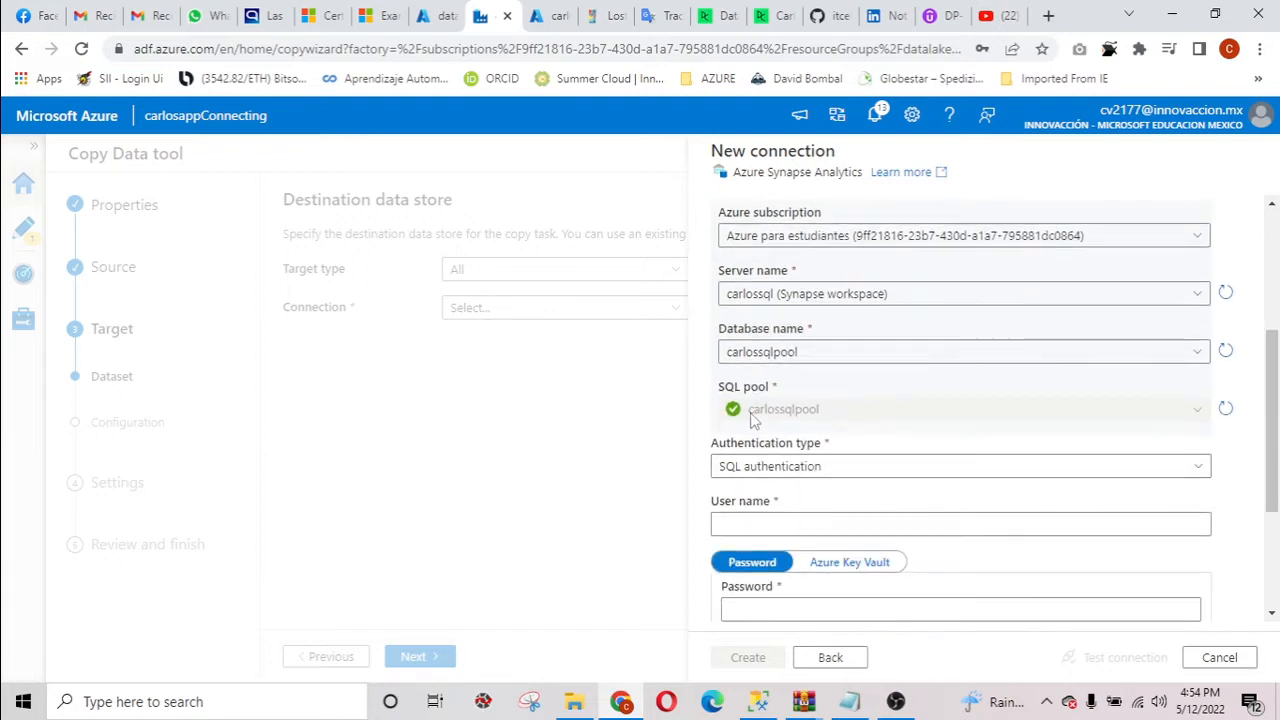
Fill in the connection's user name with the SQL admin username copied from the carlossql workspace overview, and enter the account password.
{"action": "left_click", "coordinate": [793, 523]}
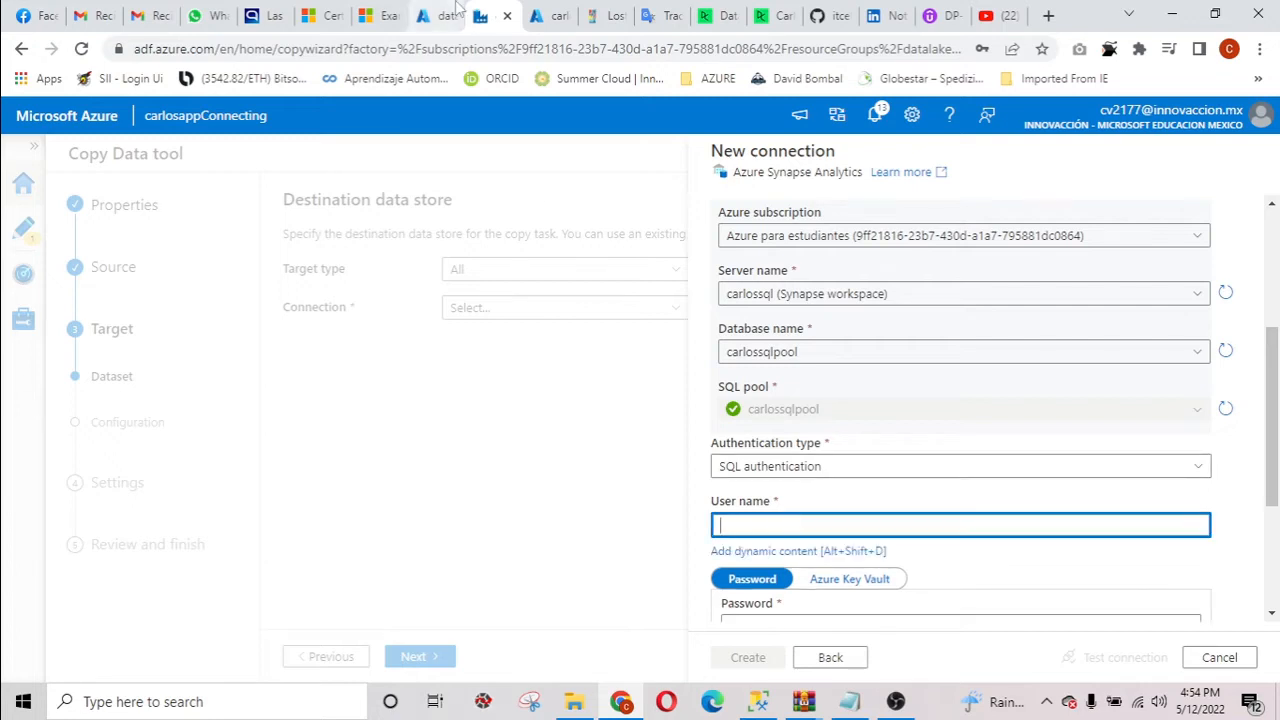
{"action": "left_click", "coordinate": [543, 12]}
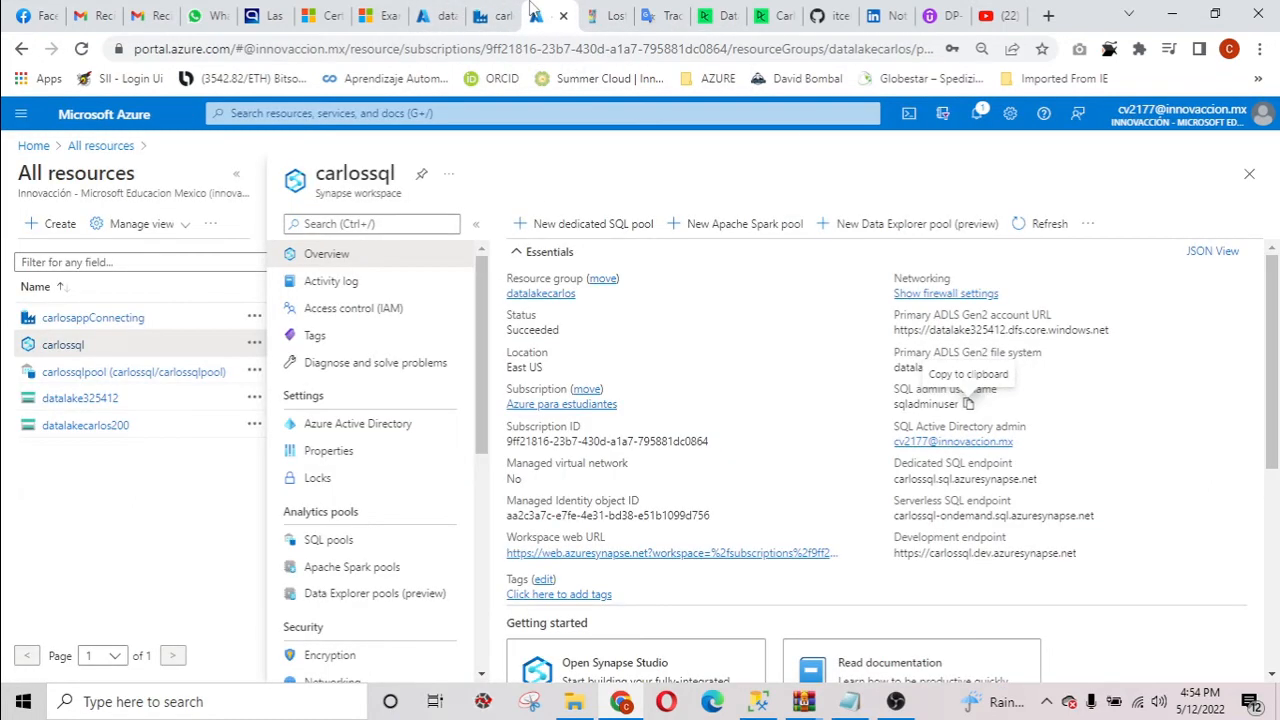
{"action": "left_click", "coordinate": [967, 403]}
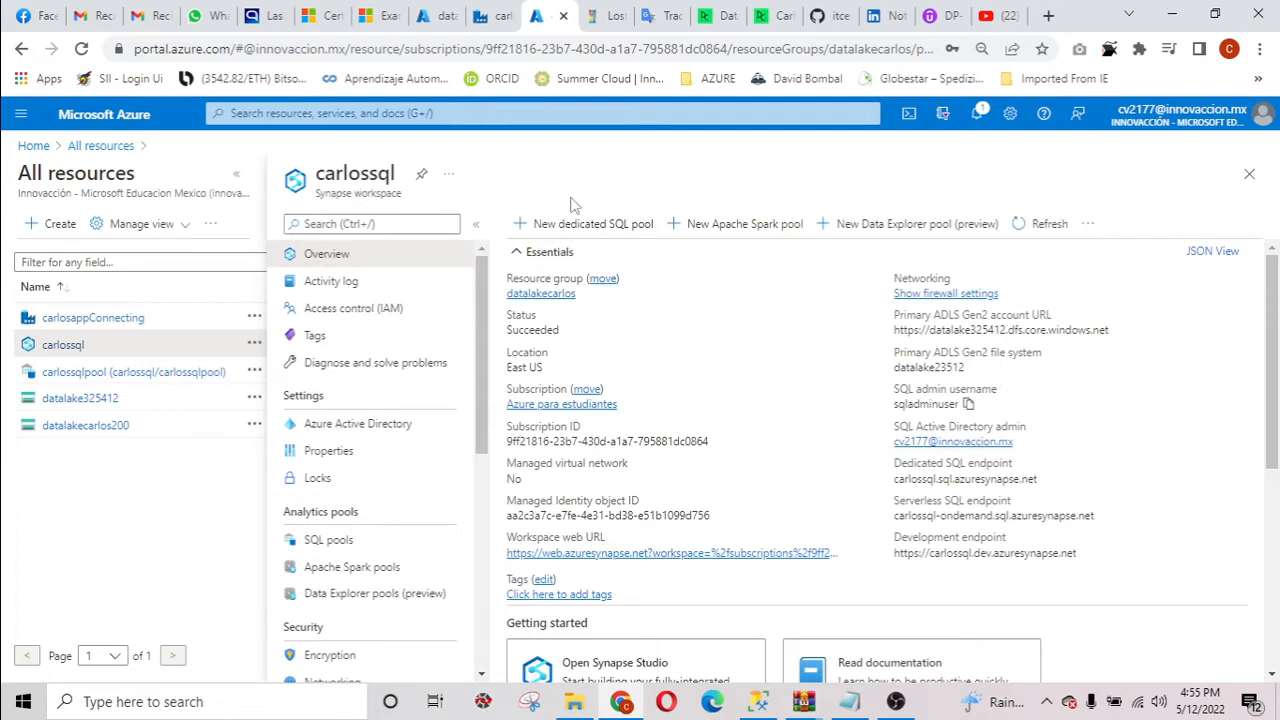
{"action": "left_click", "coordinate": [486, 15]}
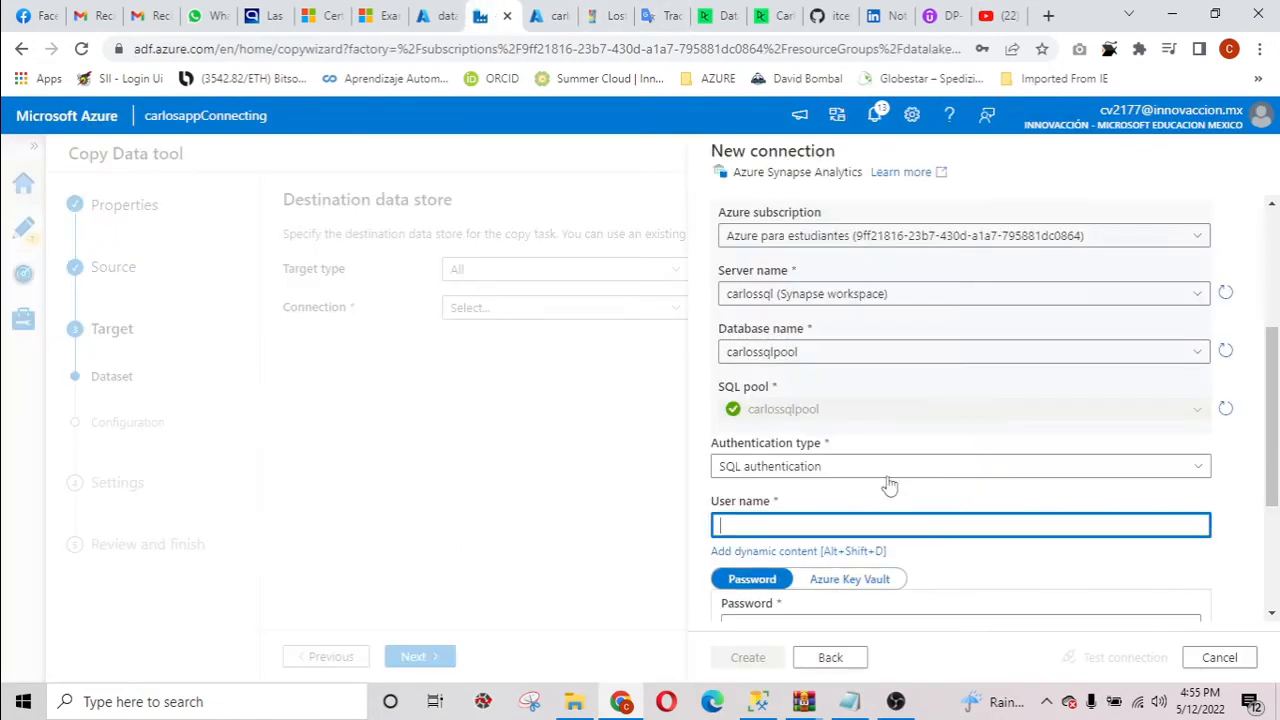
{"action": "key", "text": "ctrl+v"}
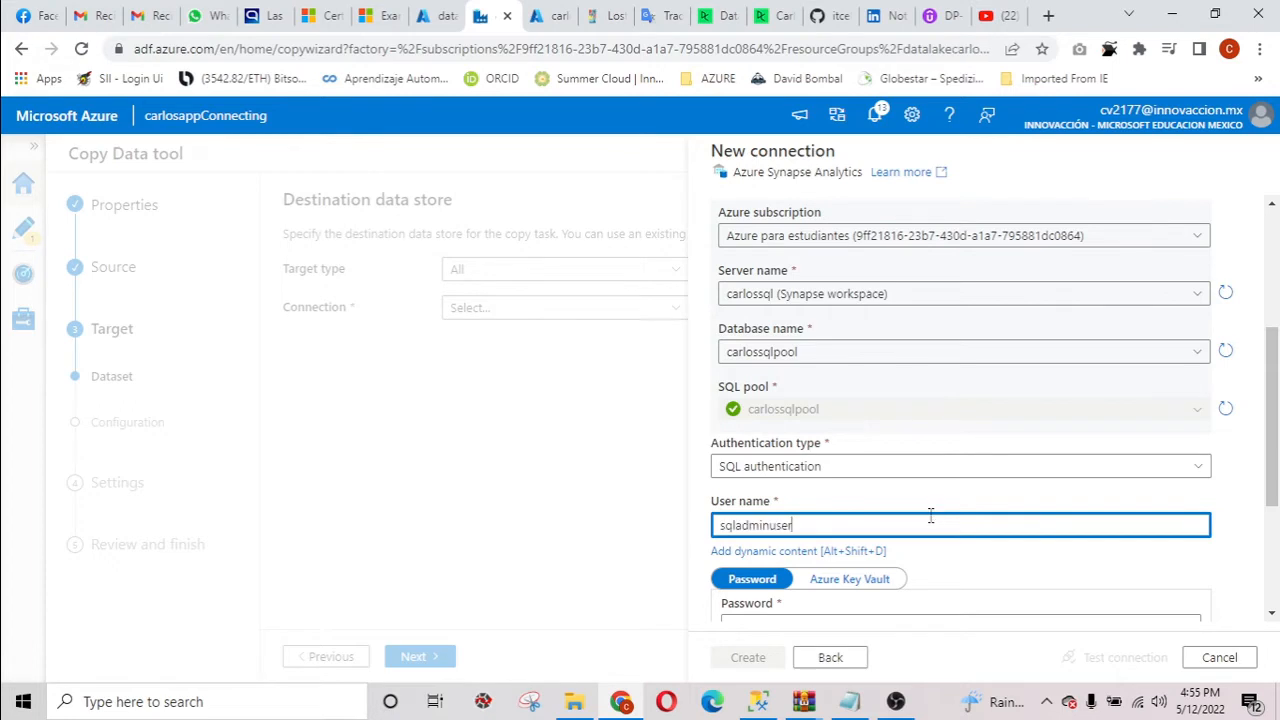
{"action": "scroll", "coordinate": [886, 531], "scroll_direction": "down", "scroll_amount": 1}
{"action": "left_click", "coordinate": [849, 537]}
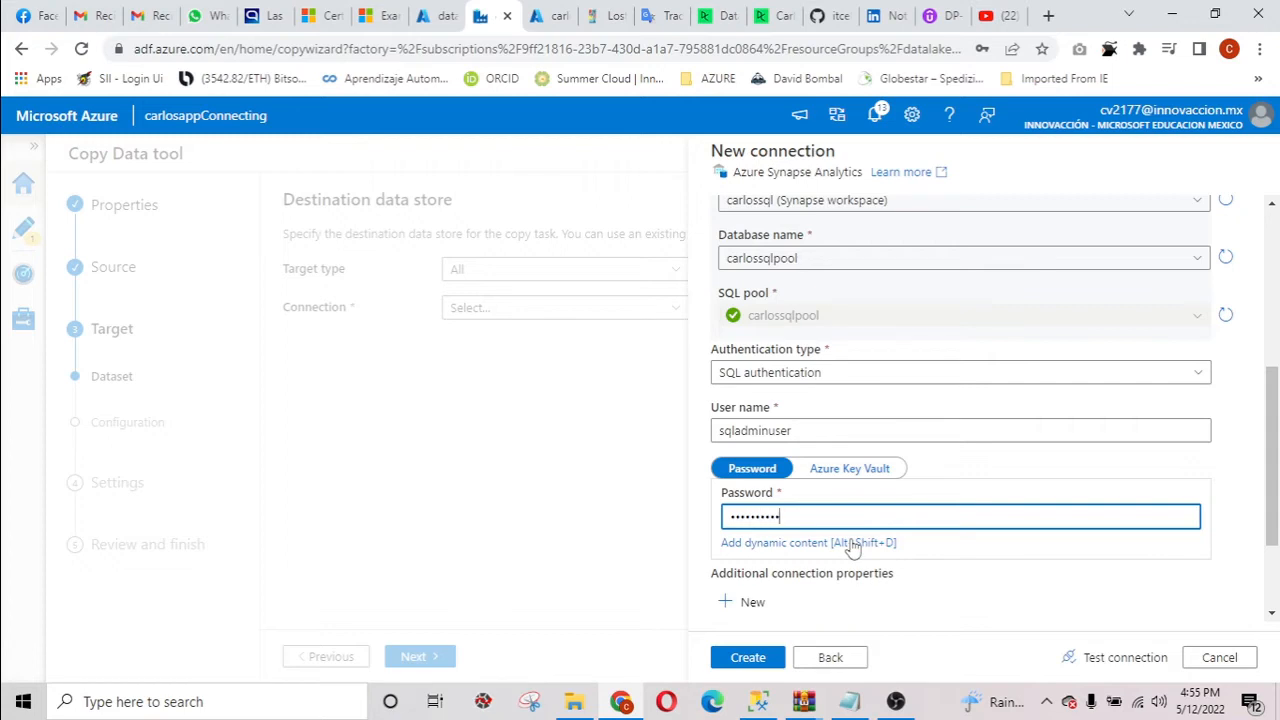
Test the Azure Synapse Analytics connection and create it.
{"action": "scroll", "coordinate": [1006, 571], "scroll_direction": "down", "scroll_amount": 2}
{"action": "left_click", "coordinate": [1094, 655]}
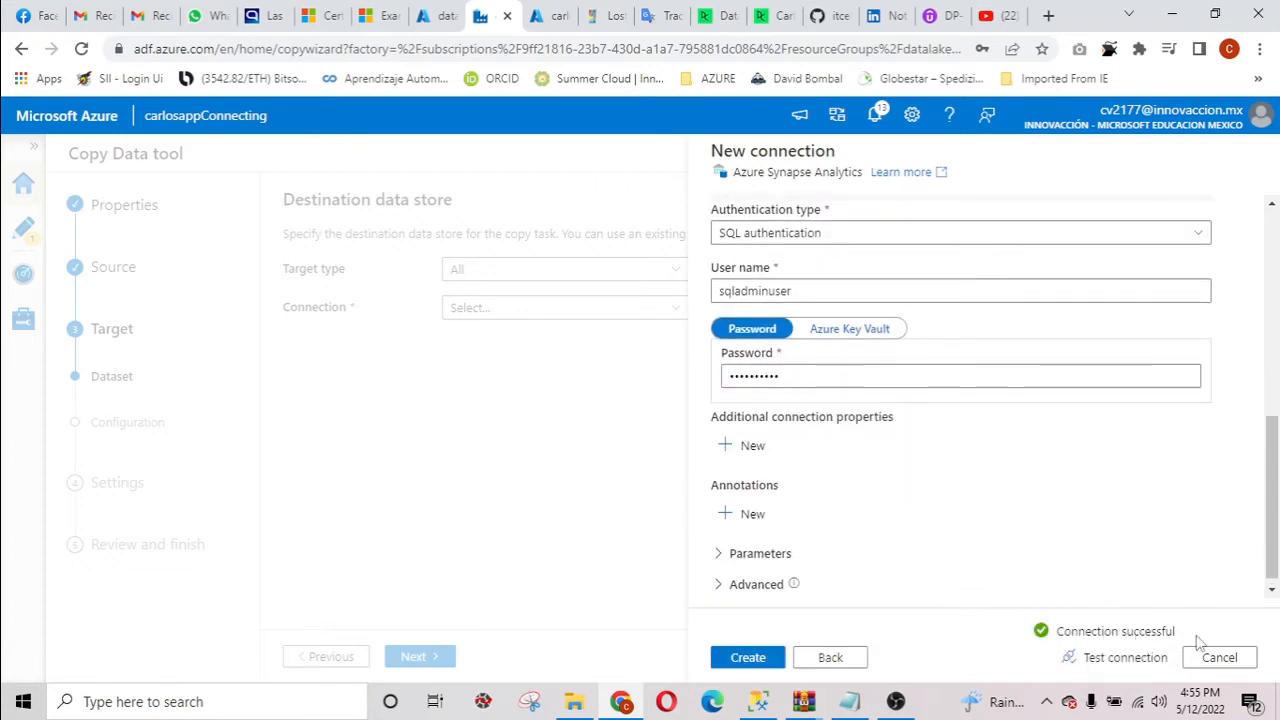
{"action": "left_click", "coordinate": [748, 657]}
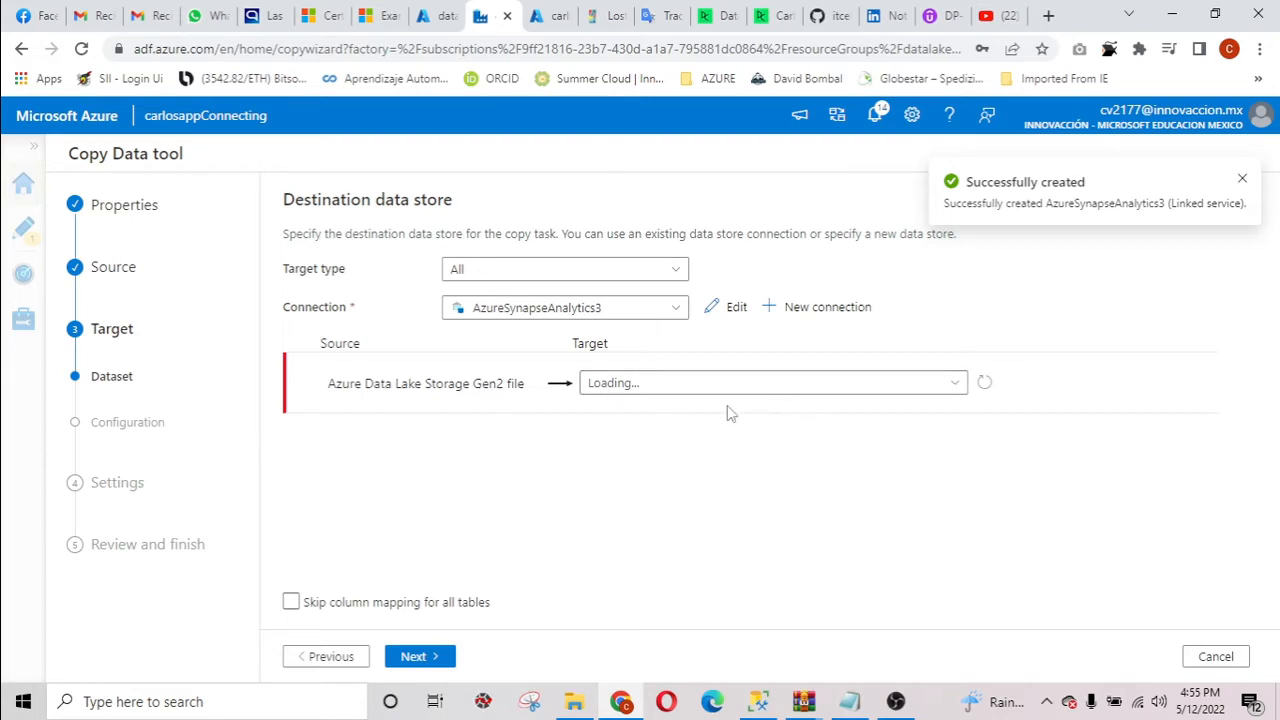
{"action": "left_click", "coordinate": [958, 387]}
{"action": "left_click", "coordinate": [959, 388]}
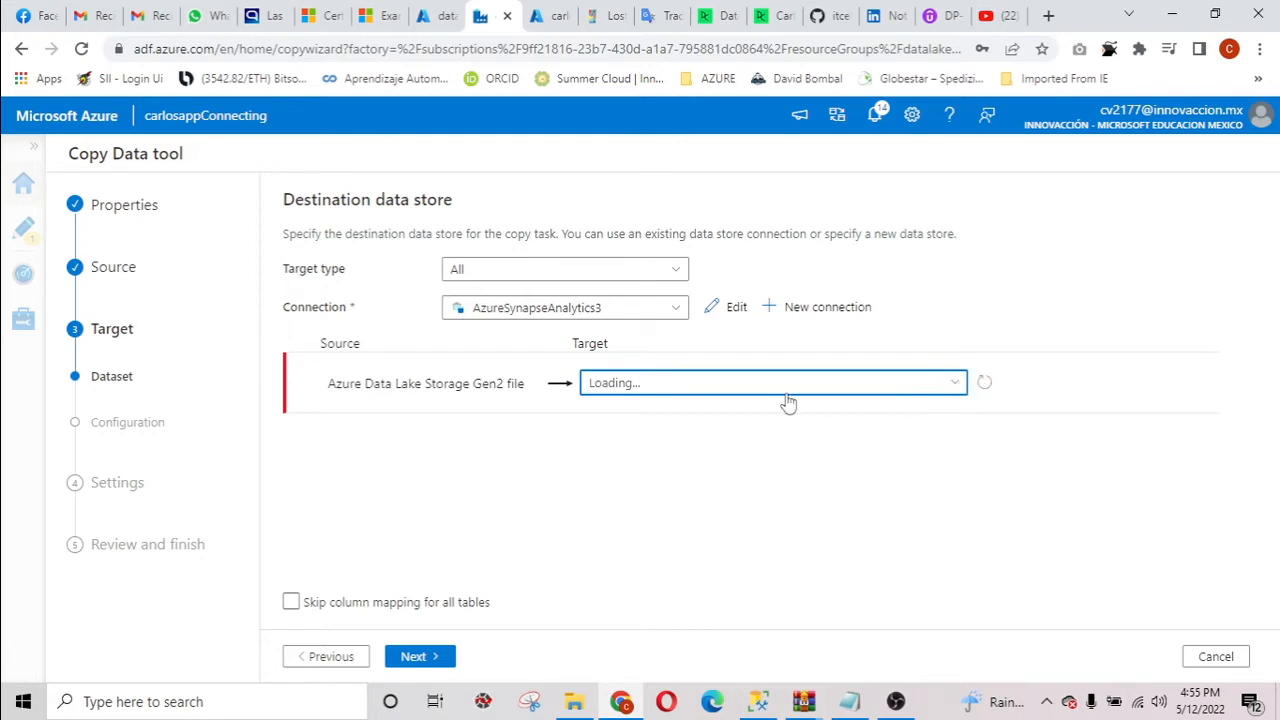
{"action": "left_click", "coordinate": [951, 390]}
{"action": "left_click", "coordinate": [951, 390]}
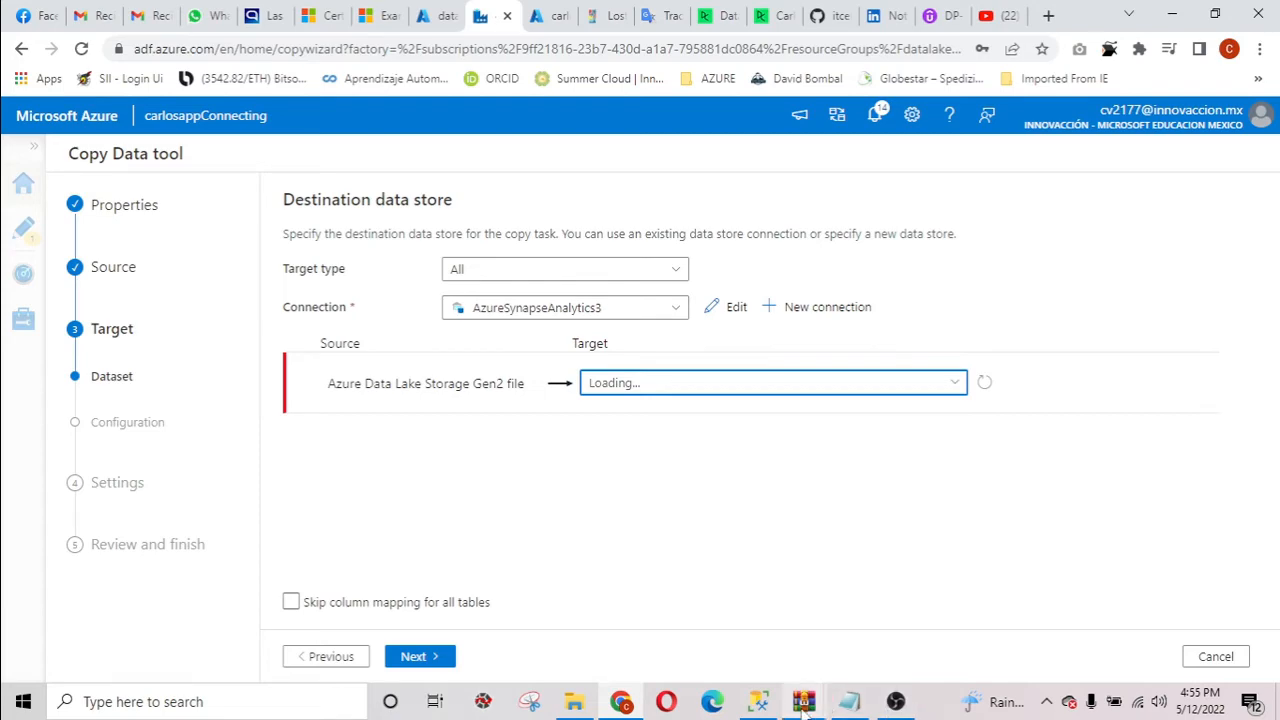
Switch to SQL Server Management Studio and refresh the carlossql server in Object Explorer.
{"action": "left_click", "coordinate": [758, 701]}
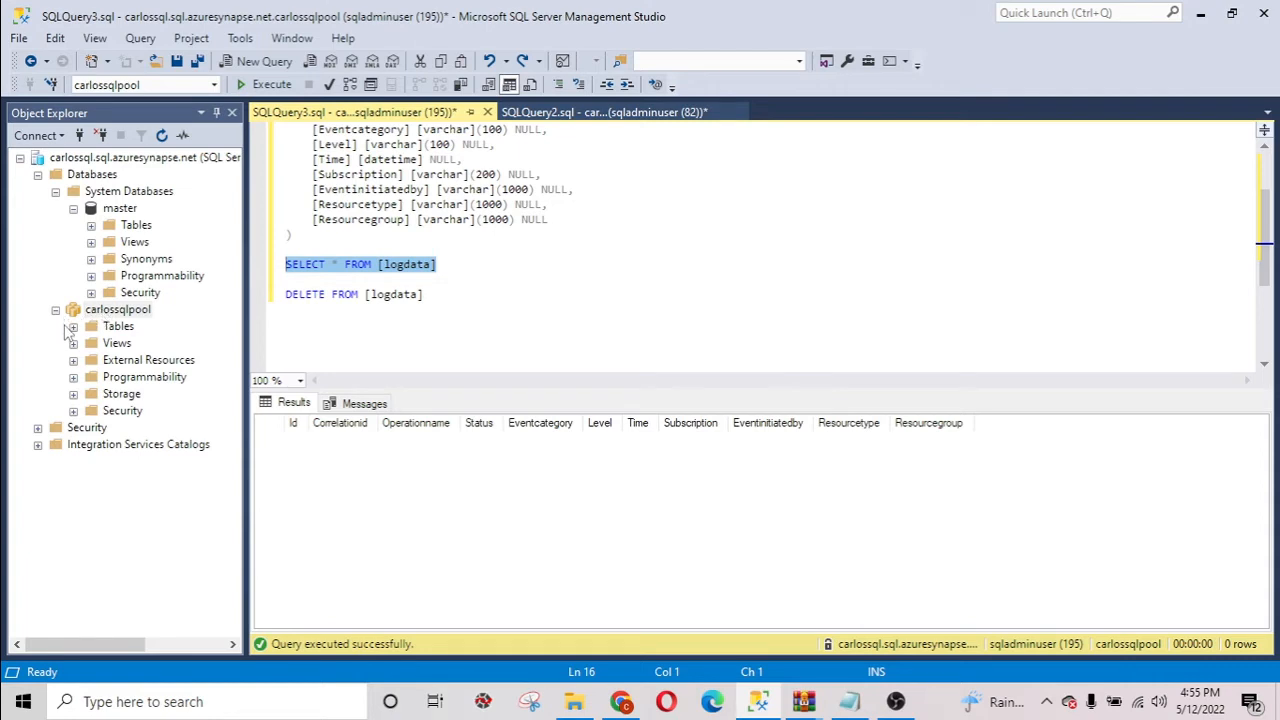
{"action": "right_click", "coordinate": [153, 158]}
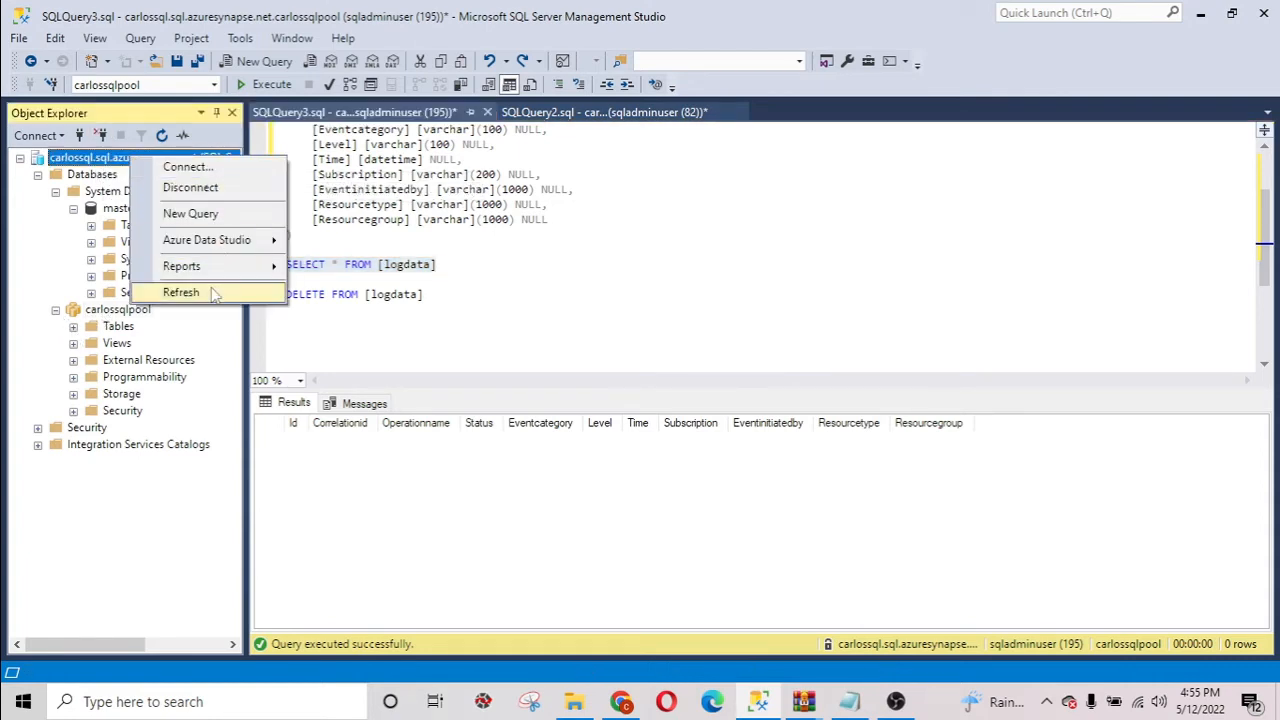
{"action": "left_click", "coordinate": [181, 292]}
Look over the CREATE TABLE statement for logdata and run the query SELECT * FROM [logdata] on carlossqlpool.
{"action": "scroll", "coordinate": [450, 258], "scroll_direction": "up", "scroll_amount": 2}
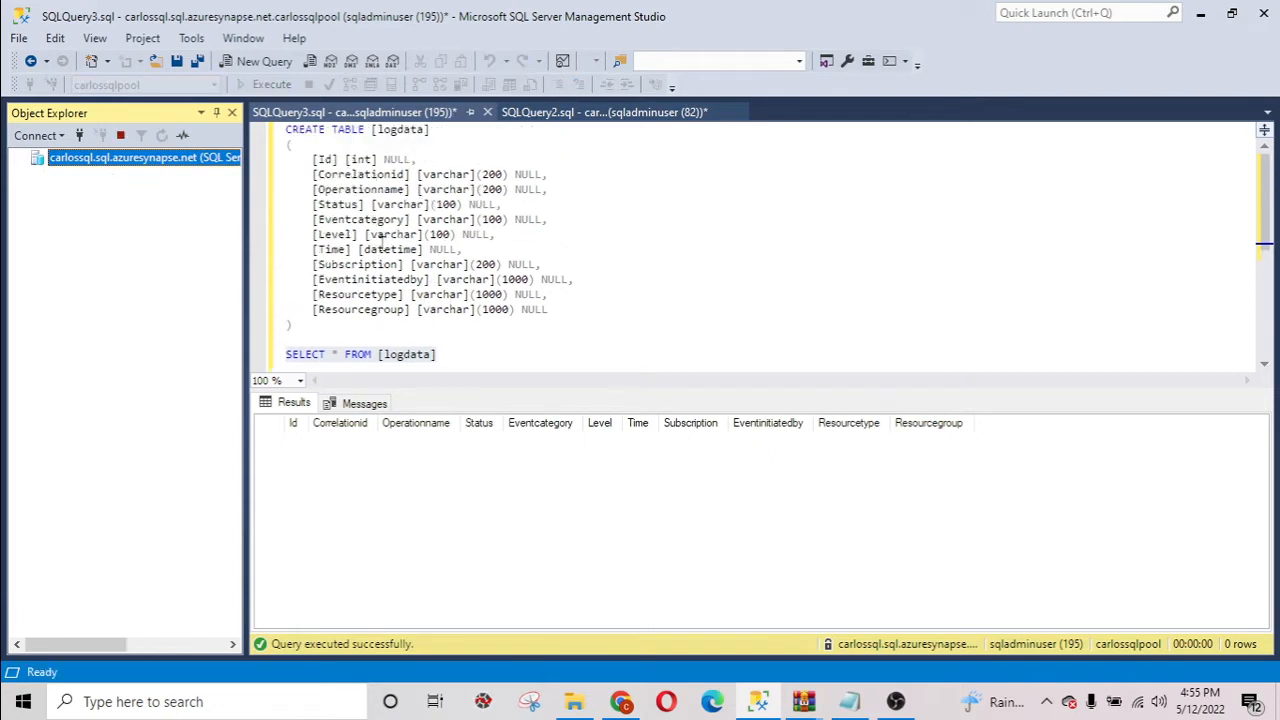
{"action": "left_click_drag", "start_coordinate": [285, 130], "coordinate": [343, 320]}
{"action": "scroll", "coordinate": [410, 350], "scroll_direction": "down", "scroll_amount": 1}
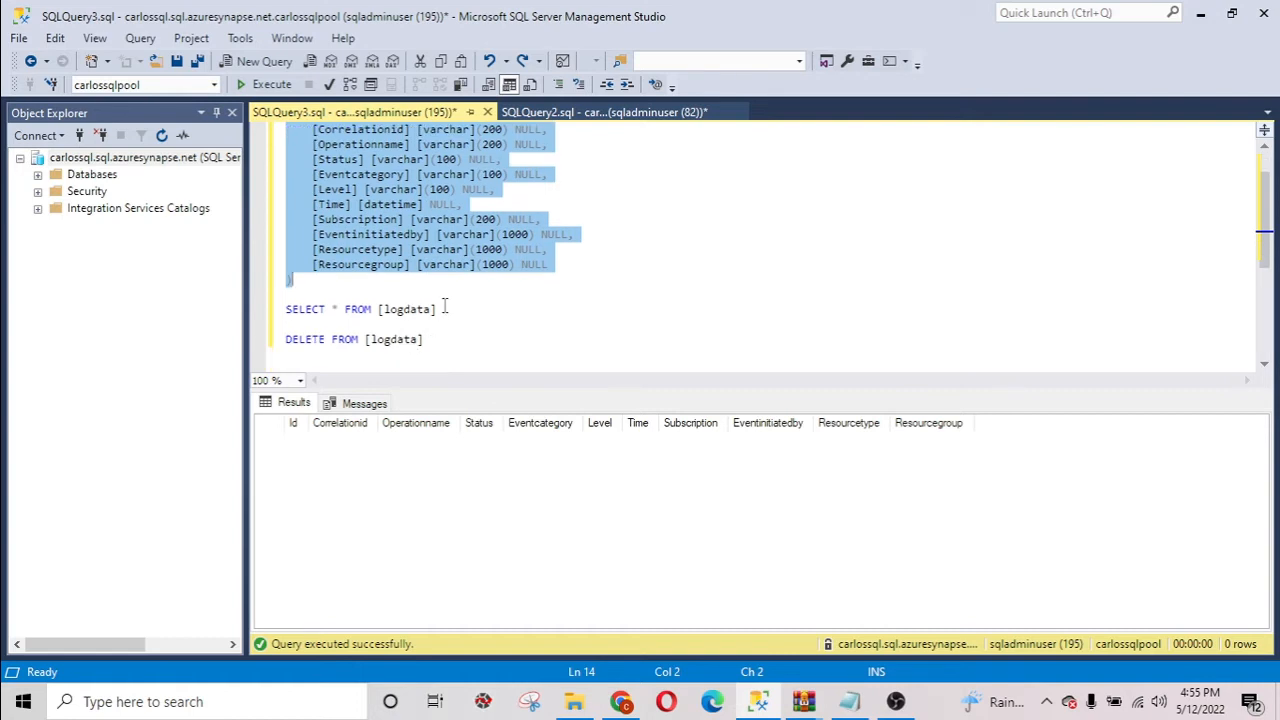
{"action": "left_click_drag", "start_coordinate": [444, 309], "coordinate": [285, 309]}
{"action": "left_click", "coordinate": [285, 86]}
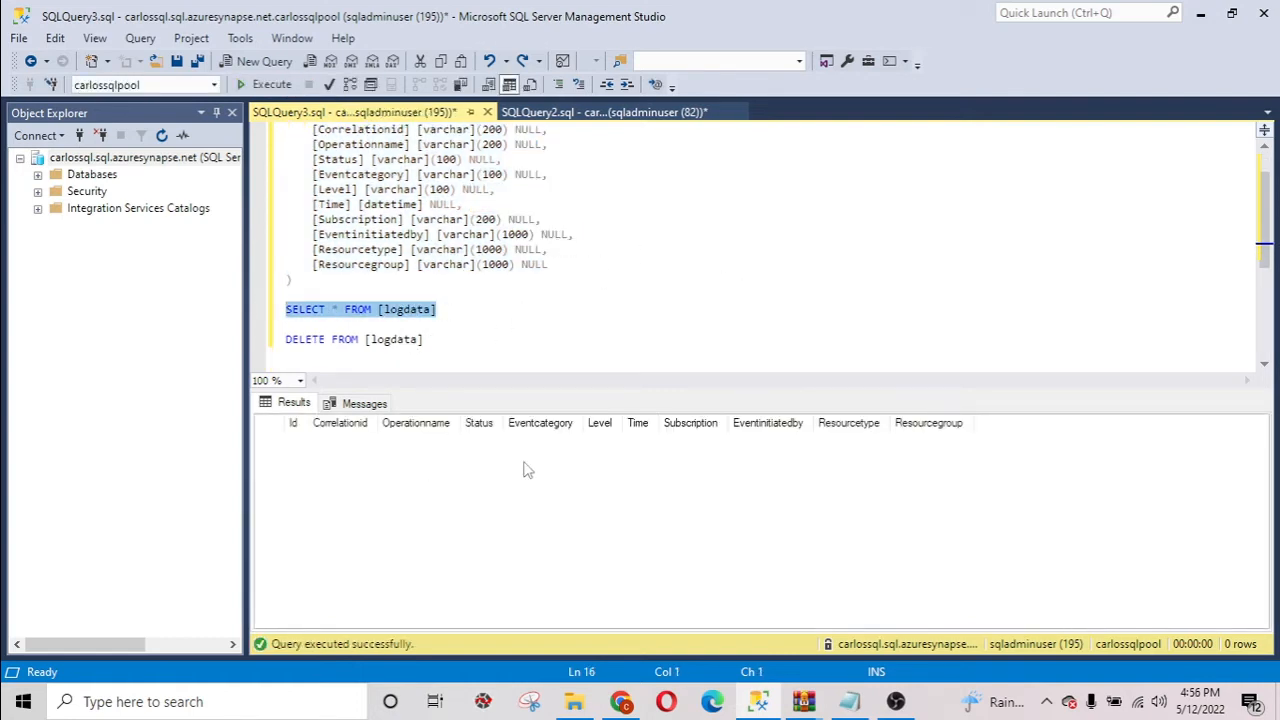
Locate the dbo.logdata table among the carlossqlpool tables and review the logdata statements in the query script.
{"action": "left_click", "coordinate": [37, 175]}
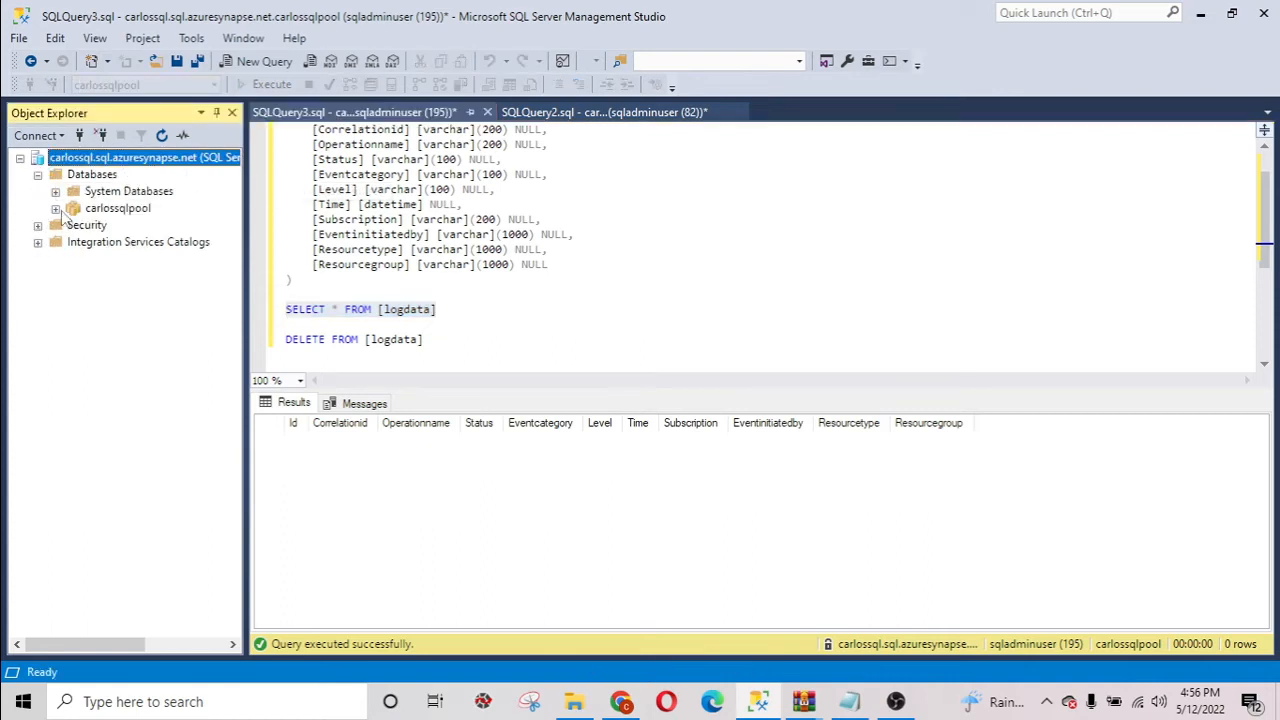
{"action": "left_click", "coordinate": [56, 209]}
{"action": "left_click", "coordinate": [73, 226]}
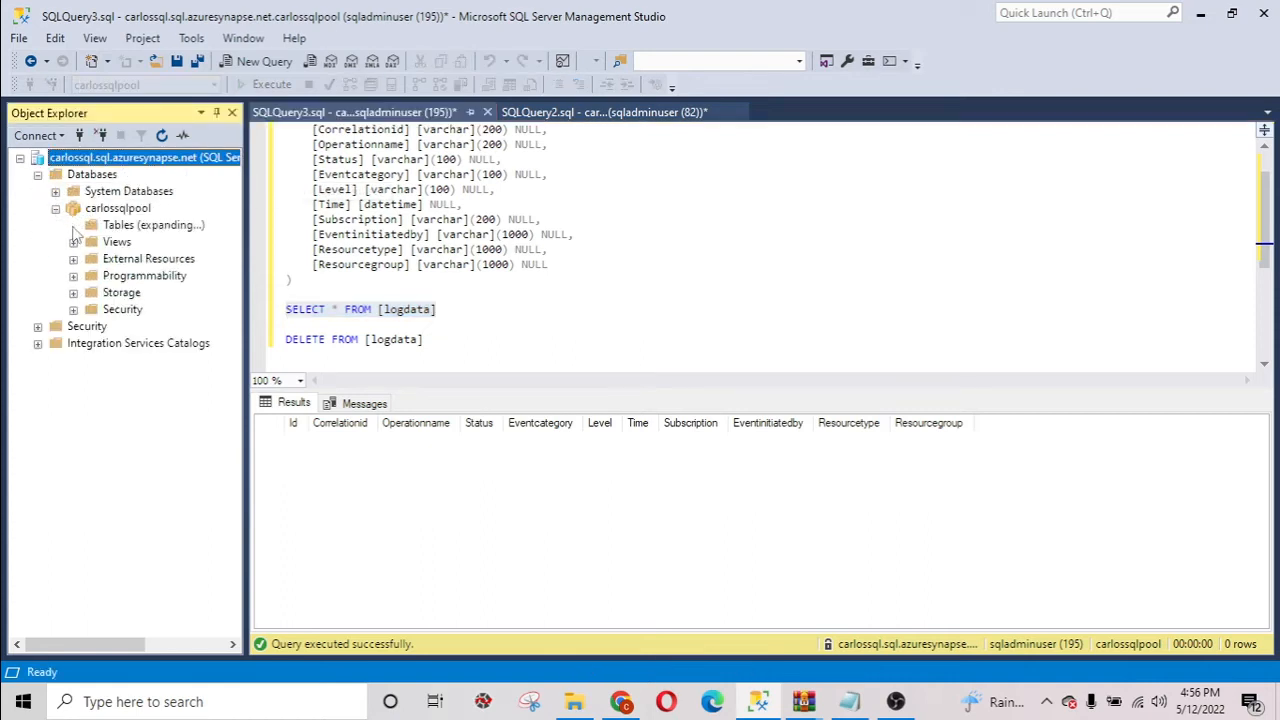
{"action": "left_click", "coordinate": [152, 260]}
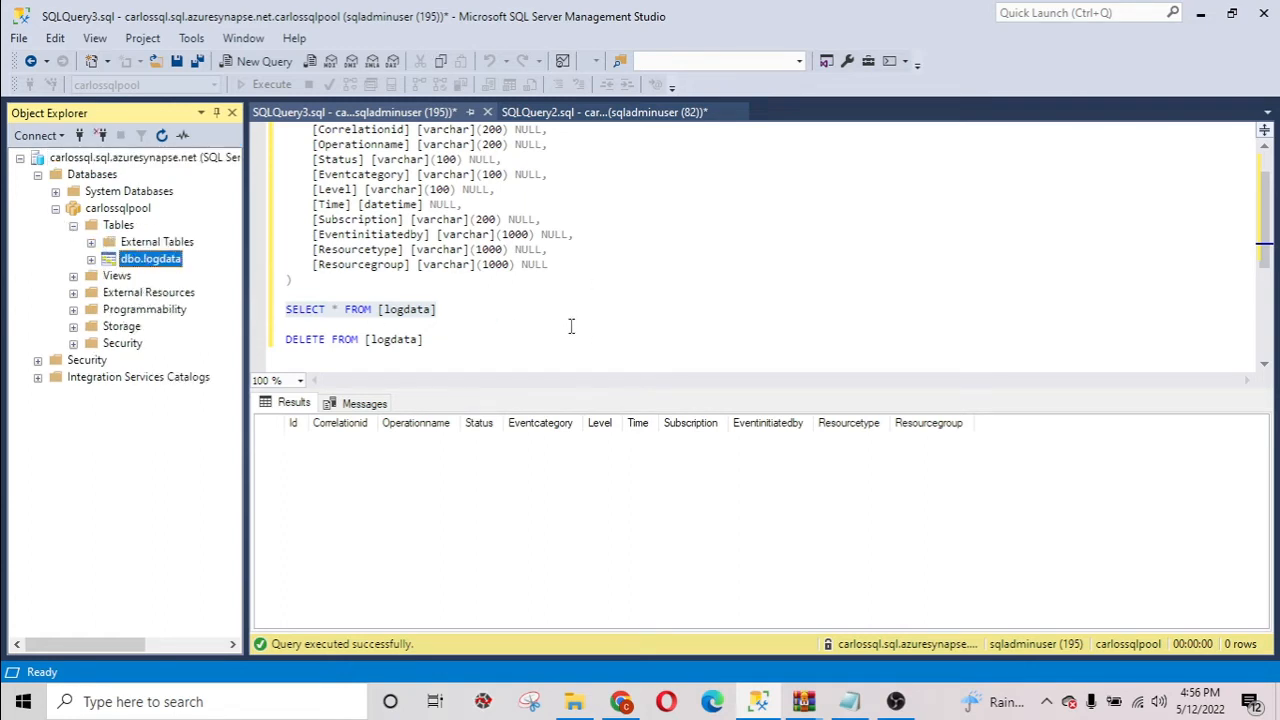
{"action": "scroll", "coordinate": [570, 335], "scroll_direction": "up", "scroll_amount": 1}
{"action": "scroll", "coordinate": [570, 335], "scroll_direction": "down", "scroll_amount": 2}
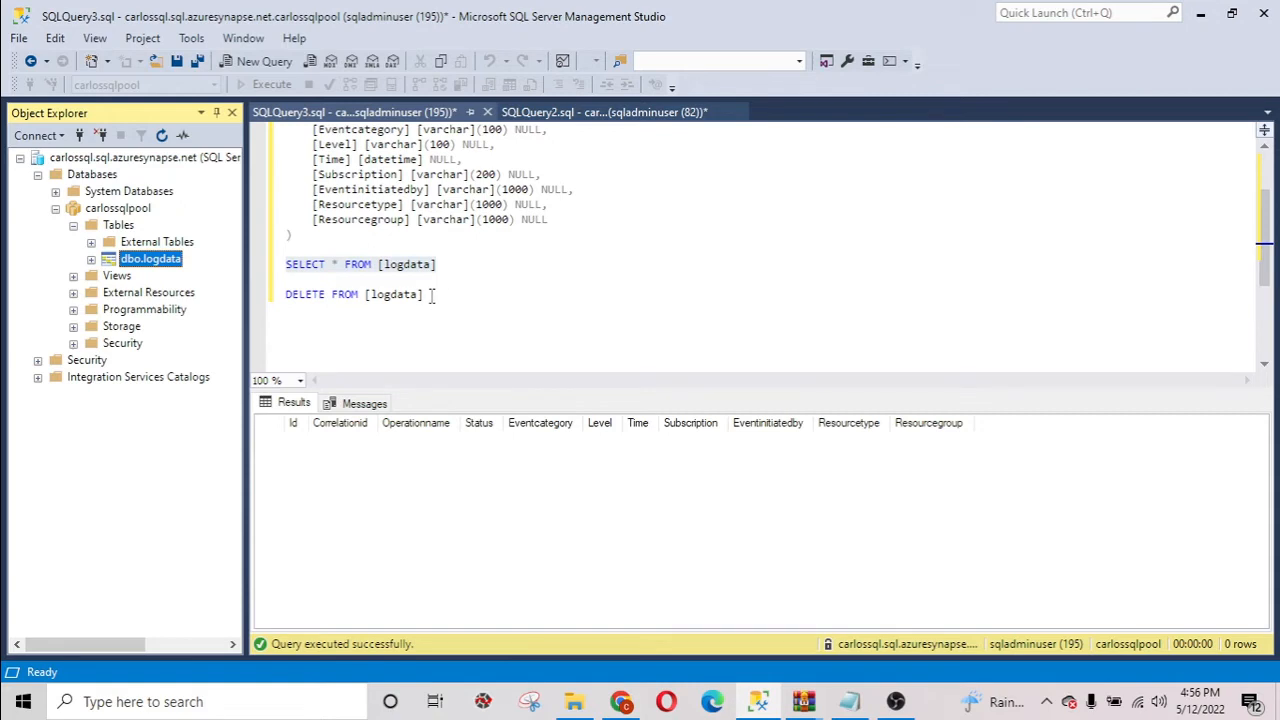
{"action": "left_click", "coordinate": [432, 294]}
{"action": "scroll", "coordinate": [476, 280], "scroll_direction": "up", "scroll_amount": 2}
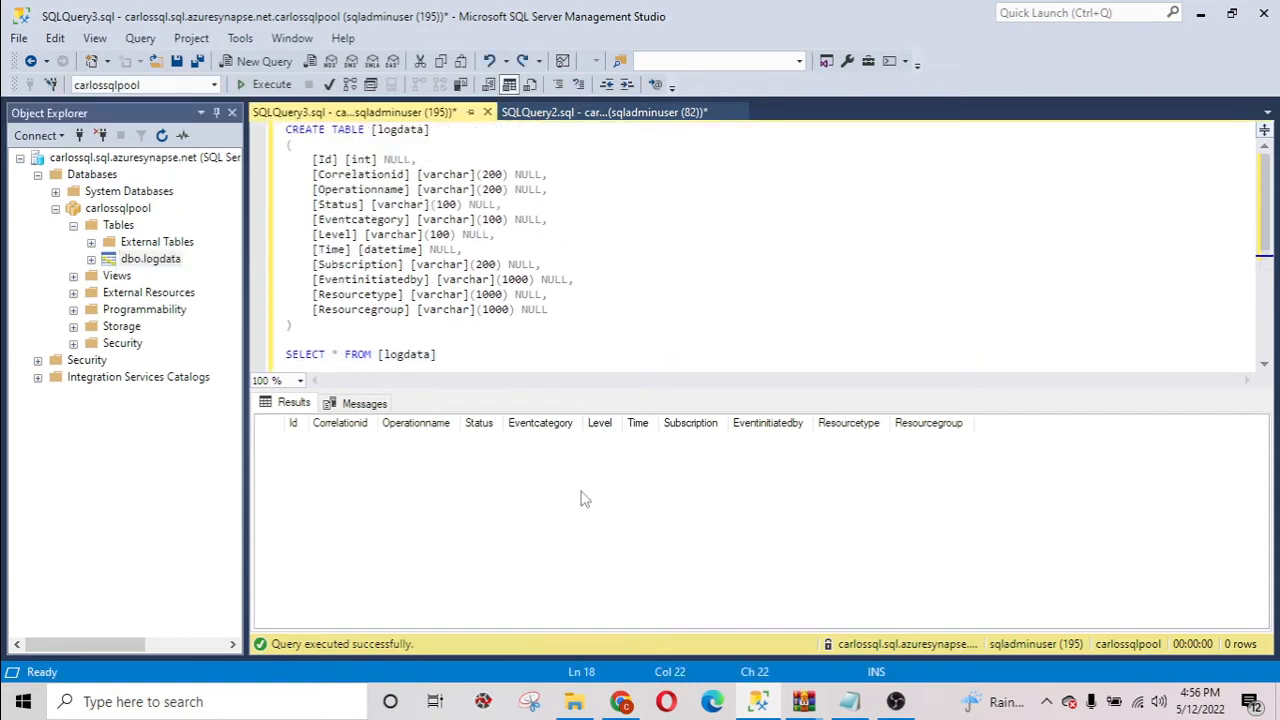
Return to the Copy Data tool in Chrome, set the existing table dbo.logdata as the target, and continue to the column mapping.
{"action": "left_click", "coordinate": [1202, 16]}
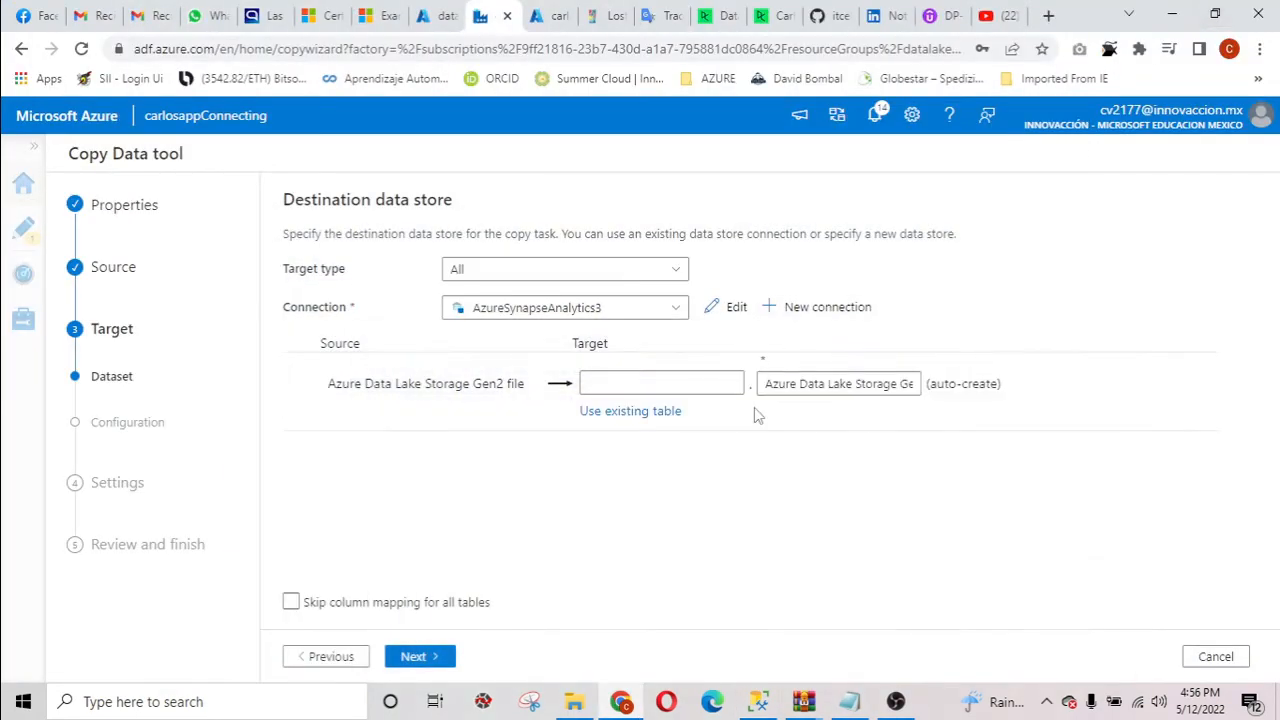
{"action": "left_click", "coordinate": [632, 412]}
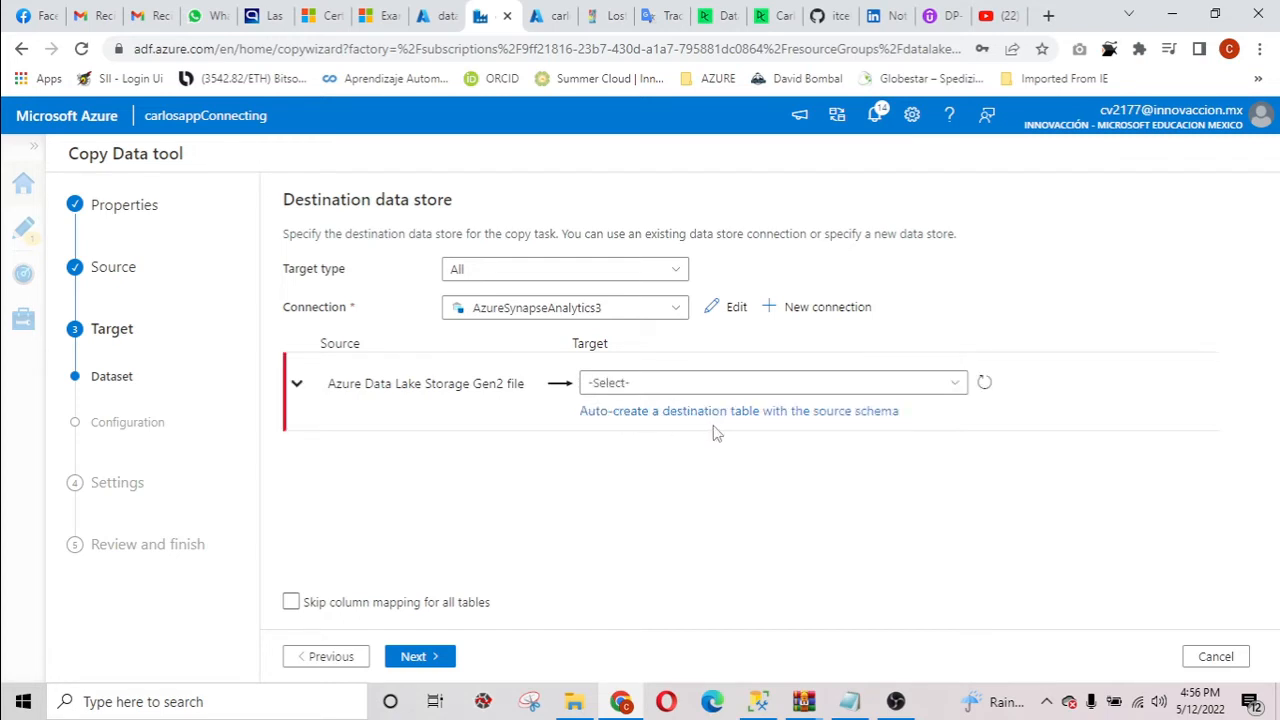
{"action": "left_click", "coordinate": [937, 382]}
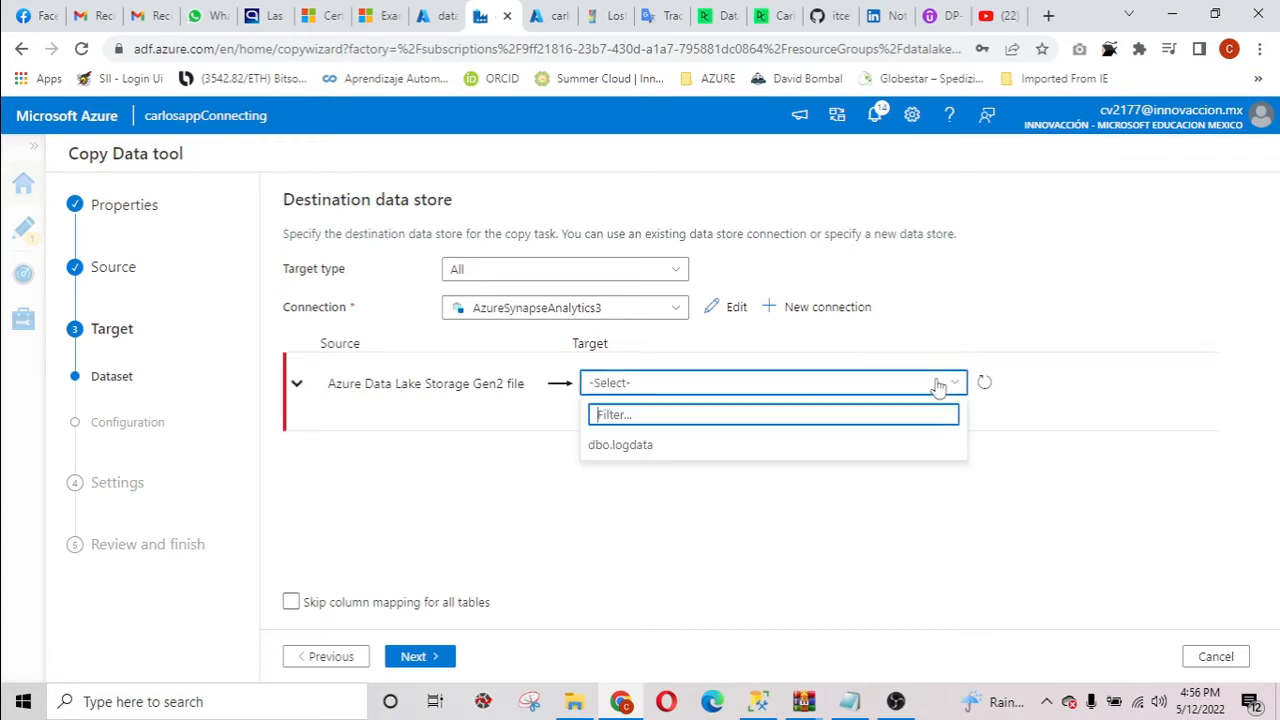
{"action": "left_click", "coordinate": [710, 449]}
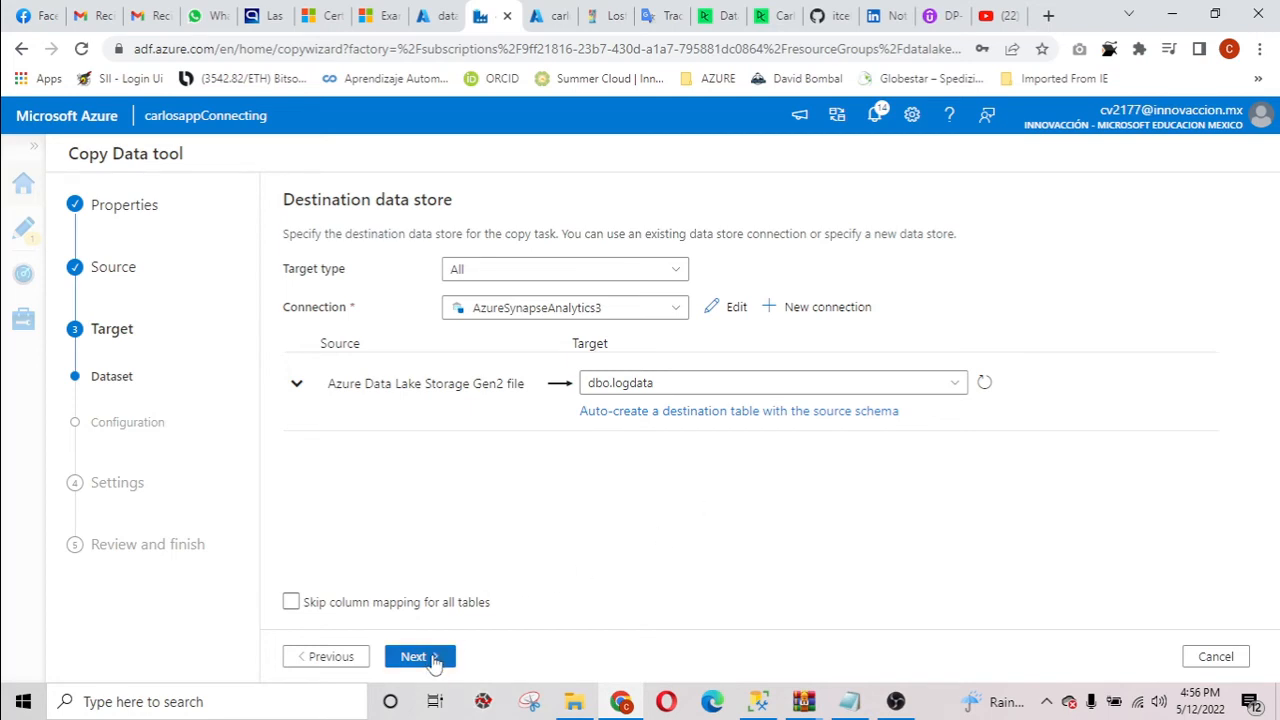
{"action": "left_click", "coordinate": [433, 658]}
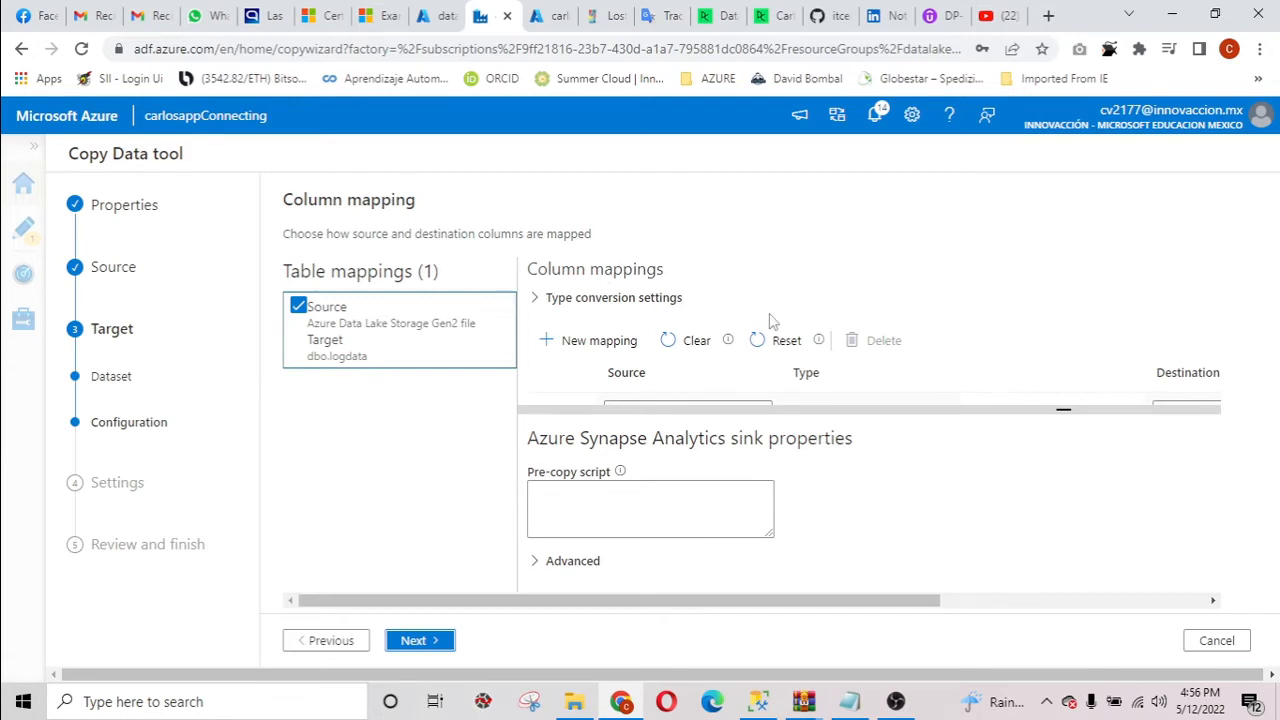
Examine the source columns, their destination columns and the data types in the column mapping for dbo.logdata.
{"action": "left_click_drag", "start_coordinate": [1064, 408], "coordinate": [1068, 468]}
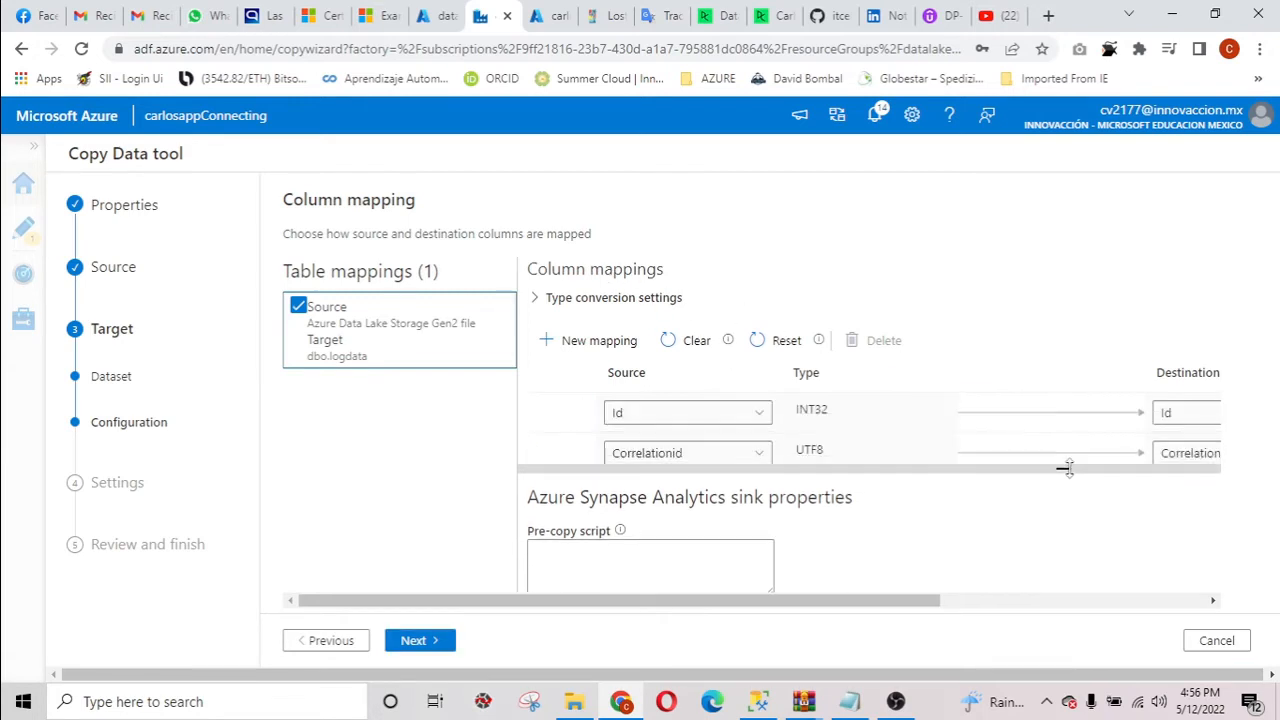
{"action": "left_click_drag", "start_coordinate": [883, 597], "coordinate": [1057, 600]}
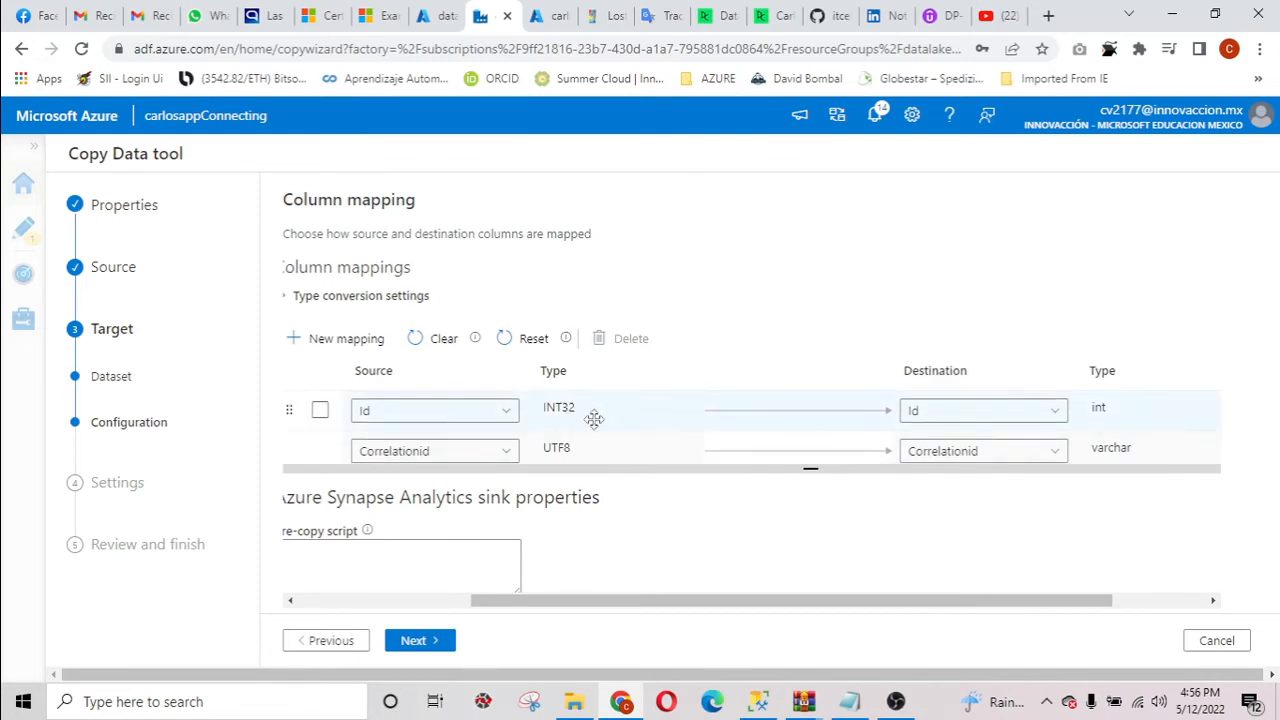
{"action": "scroll", "coordinate": [594, 419], "scroll_direction": "down", "scroll_amount": 5}
{"action": "scroll", "coordinate": [594, 419], "scroll_direction": "down", "scroll_amount": 2}
{"action": "scroll", "coordinate": [591, 417], "scroll_direction": "up", "scroll_amount": 8}
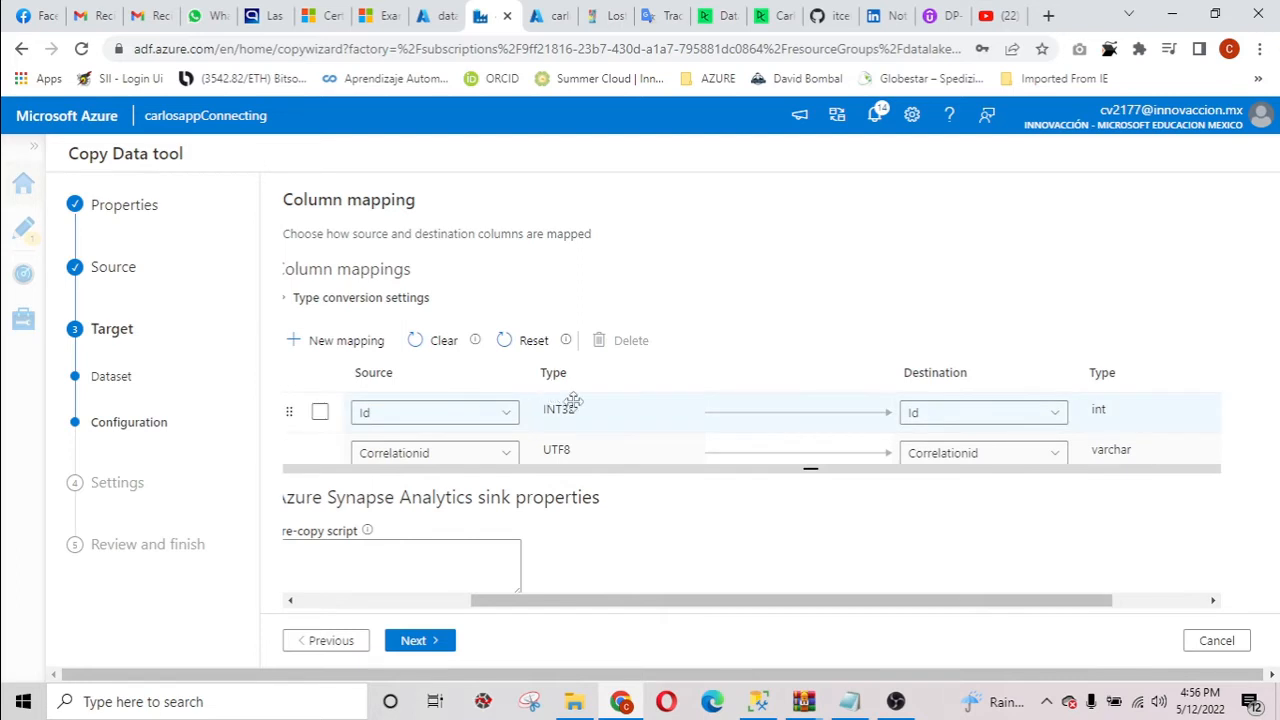
{"action": "scroll", "coordinate": [620, 400], "scroll_direction": "down", "scroll_amount": 3}
{"action": "scroll", "coordinate": [651, 400], "scroll_direction": "down", "scroll_amount": 3}
{"action": "scroll", "coordinate": [674, 406], "scroll_direction": "up", "scroll_amount": 8}
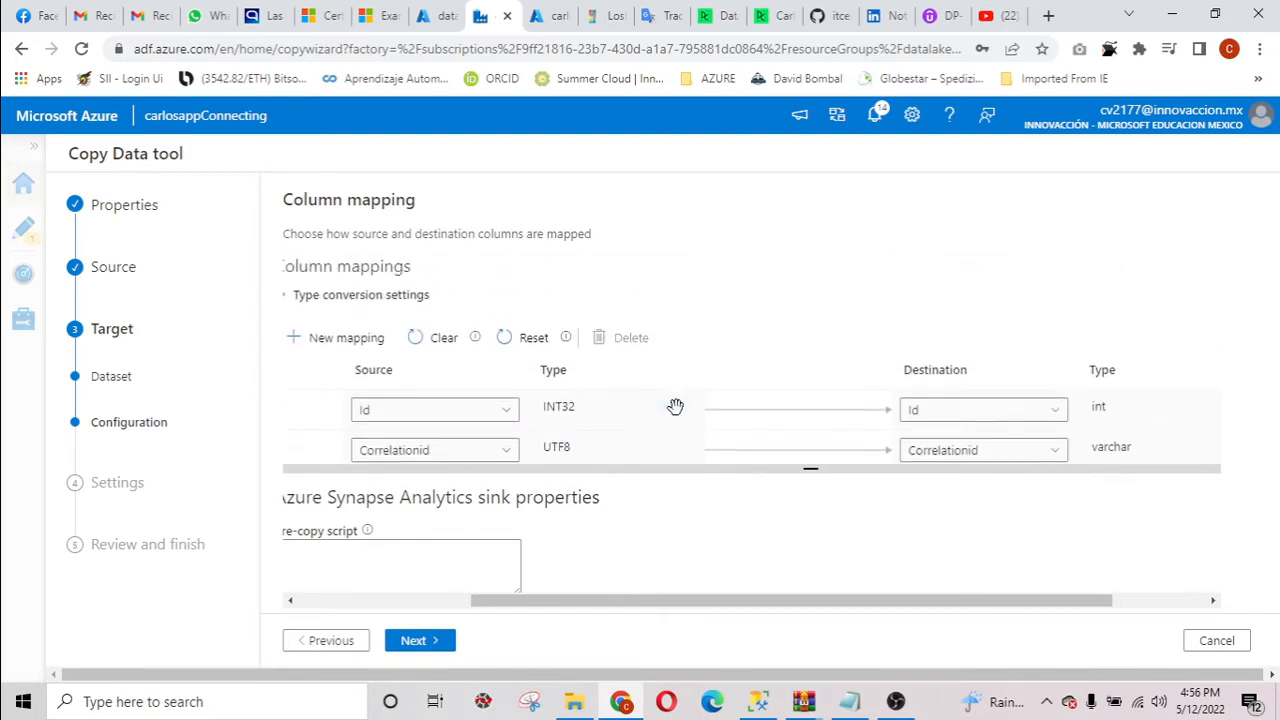
{"action": "scroll", "coordinate": [800, 400], "scroll_direction": "down", "scroll_amount": 4}
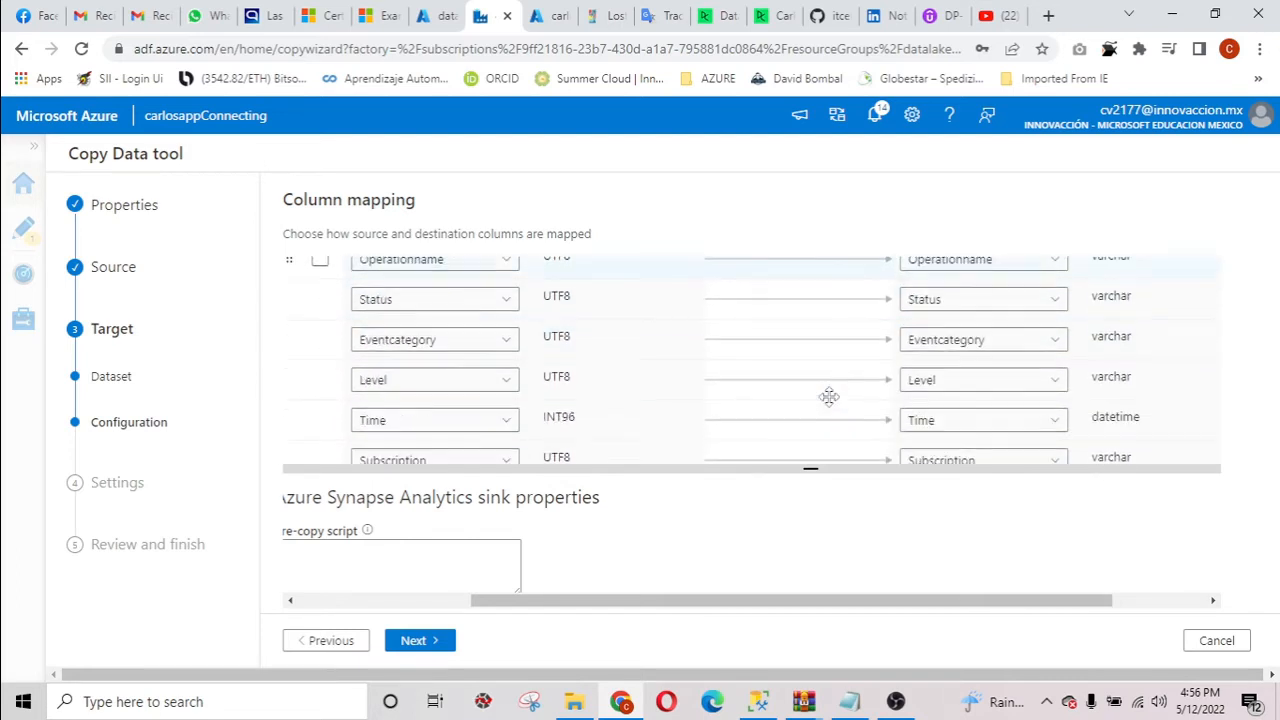
Continue to the copy task settings, choose PolyBase as the copy method and enable staging.
{"action": "left_click", "coordinate": [438, 642]}
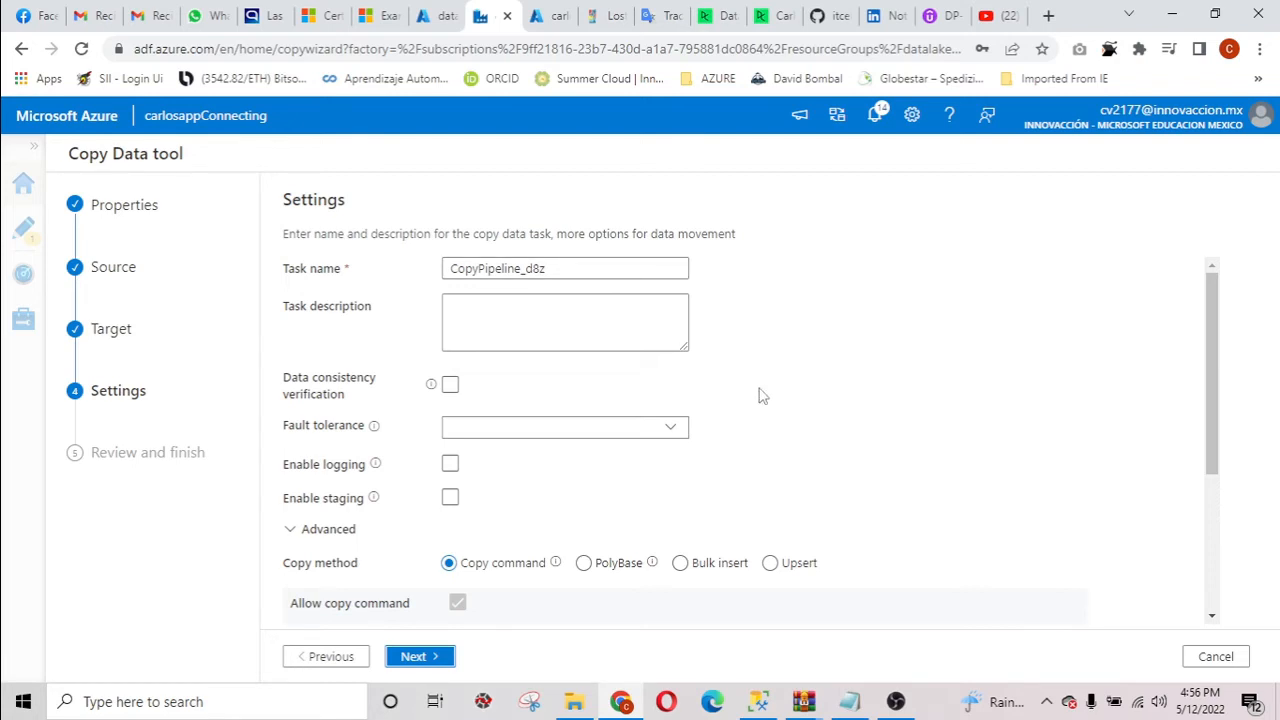
{"action": "scroll", "coordinate": [760, 395], "scroll_direction": "down", "scroll_amount": 2}
{"action": "left_click", "coordinate": [584, 378]}
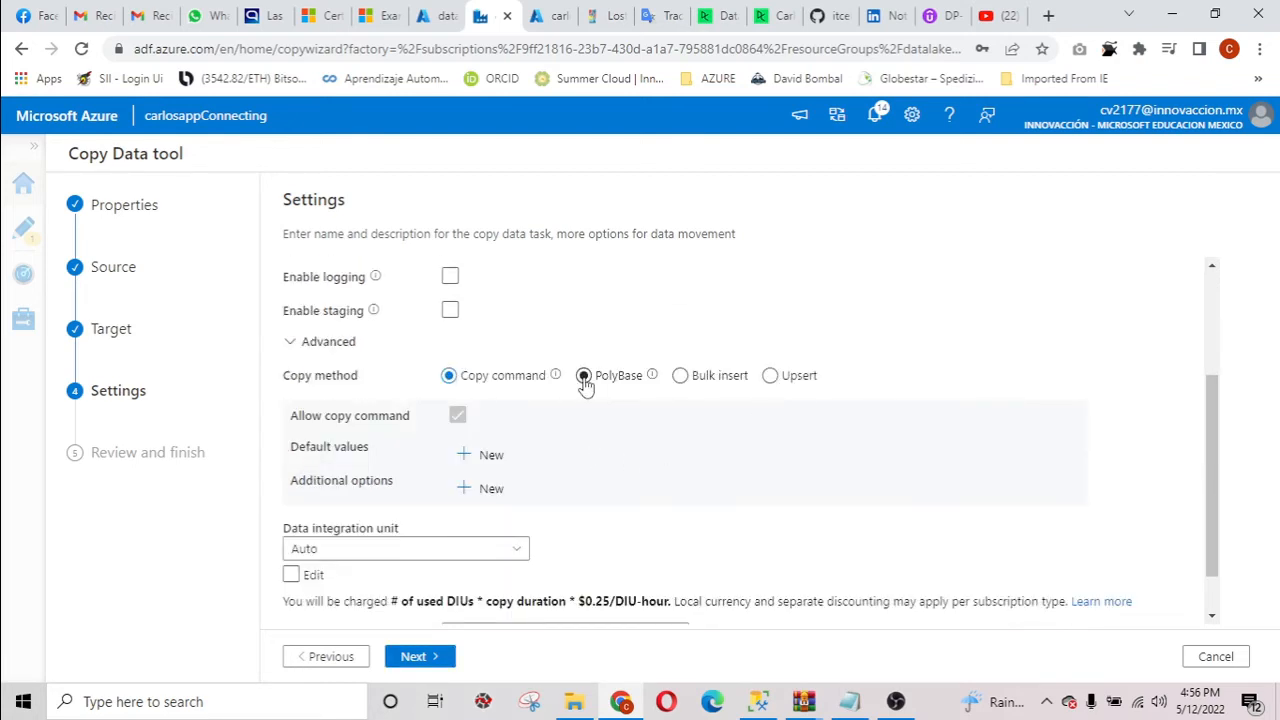
{"action": "left_click", "coordinate": [448, 314]}
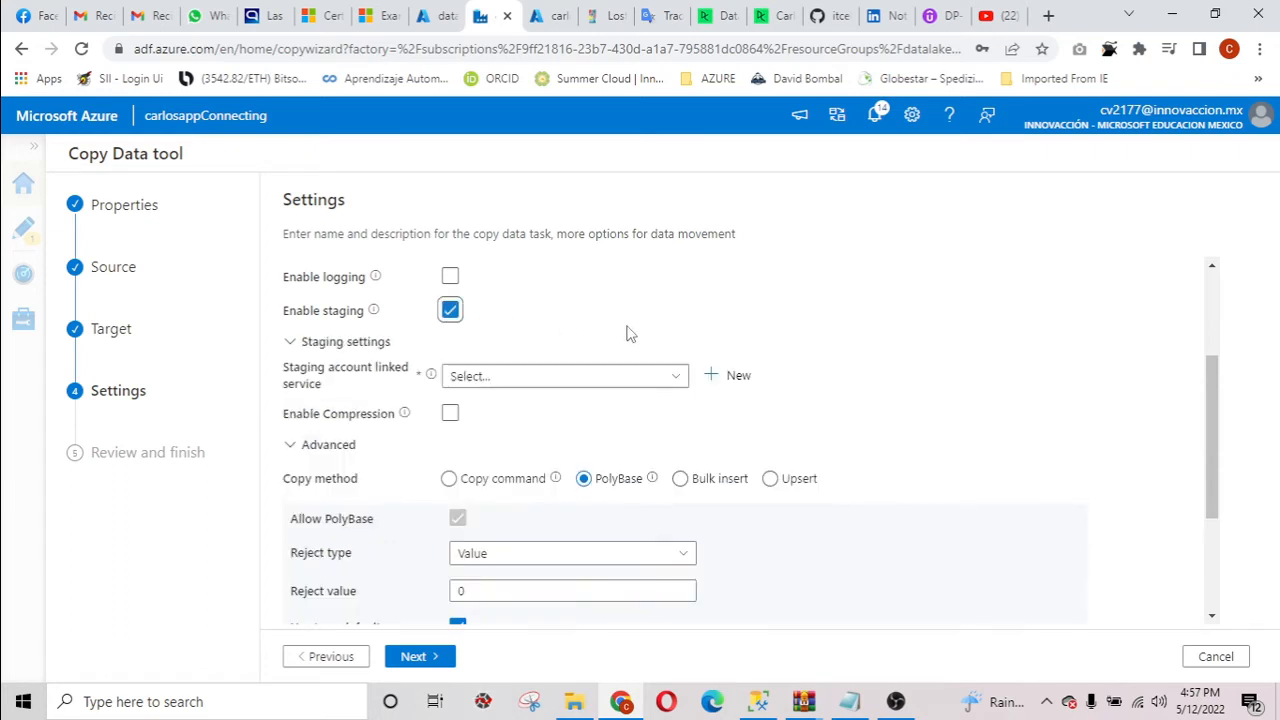
Set AzureDataLakeStorage1 as the staging account linked service, check the PolyBase options, and try to continue to the summary.
{"action": "left_click", "coordinate": [680, 381]}
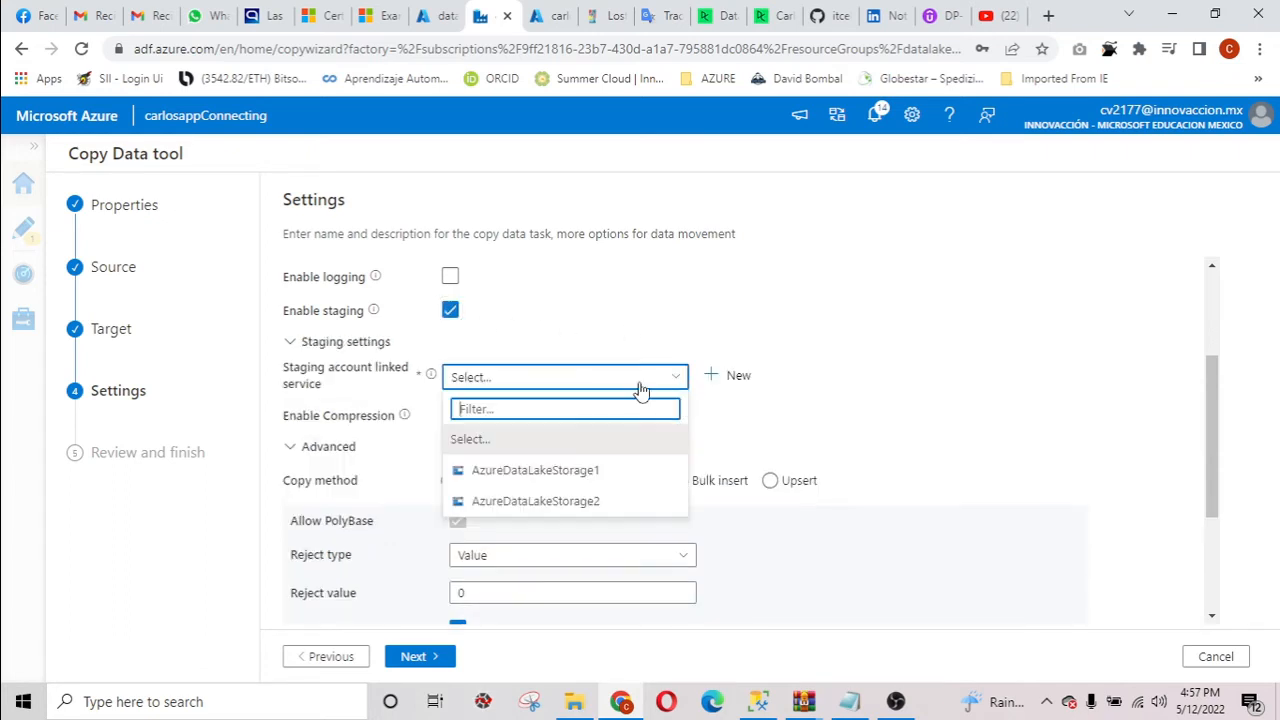
{"action": "left_click", "coordinate": [605, 472]}
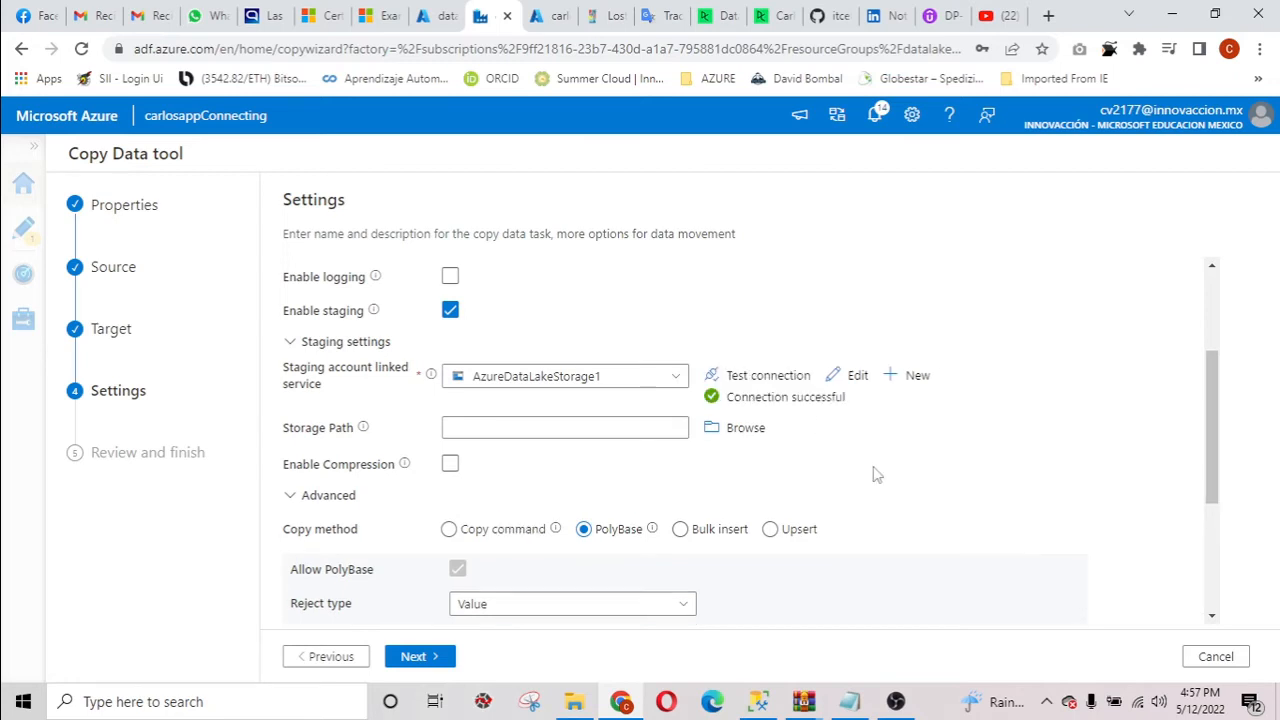
{"action": "scroll", "coordinate": [880, 474], "scroll_direction": "down", "scroll_amount": 2}
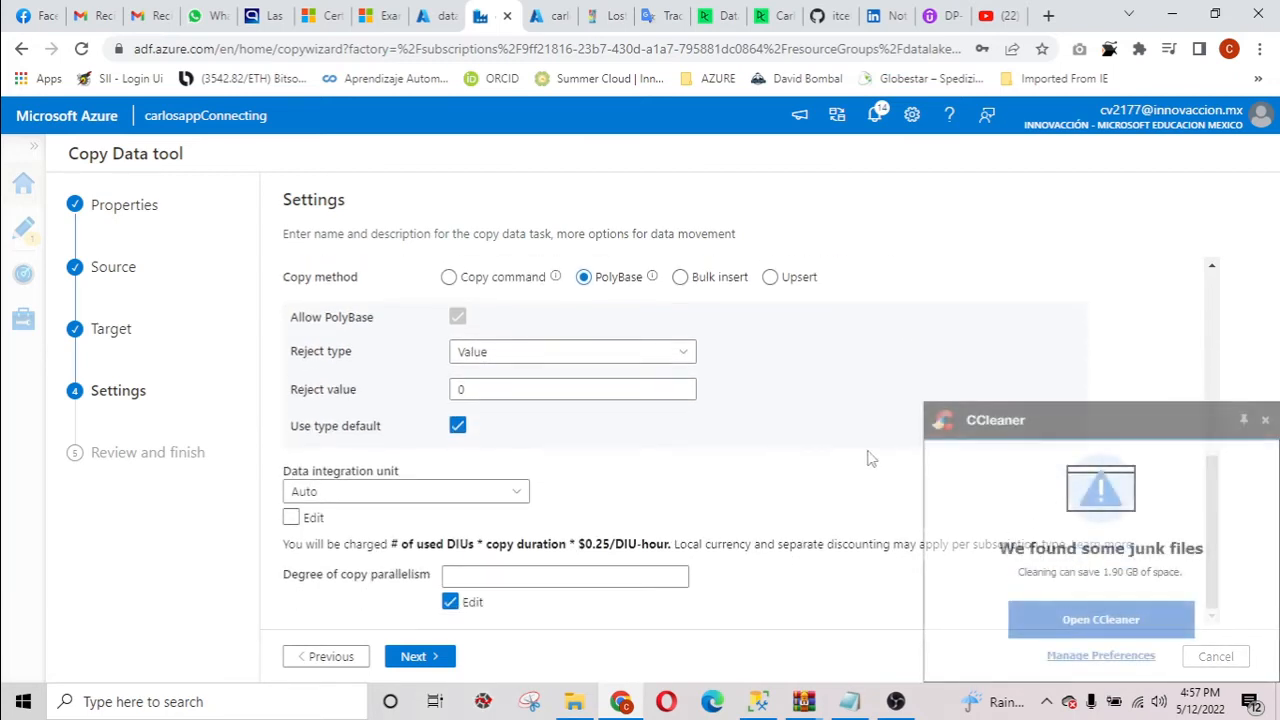
{"action": "left_click", "coordinate": [1266, 421]}
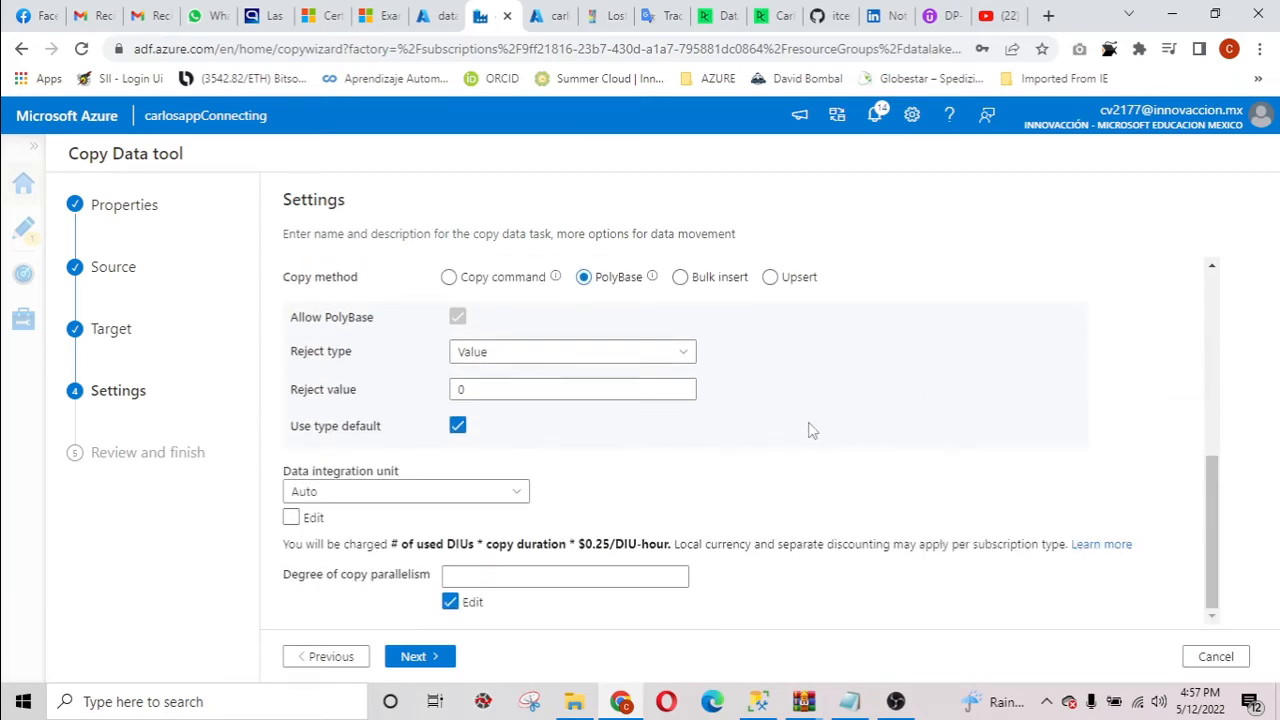
{"action": "scroll", "coordinate": [670, 452], "scroll_direction": "up", "scroll_amount": 1}
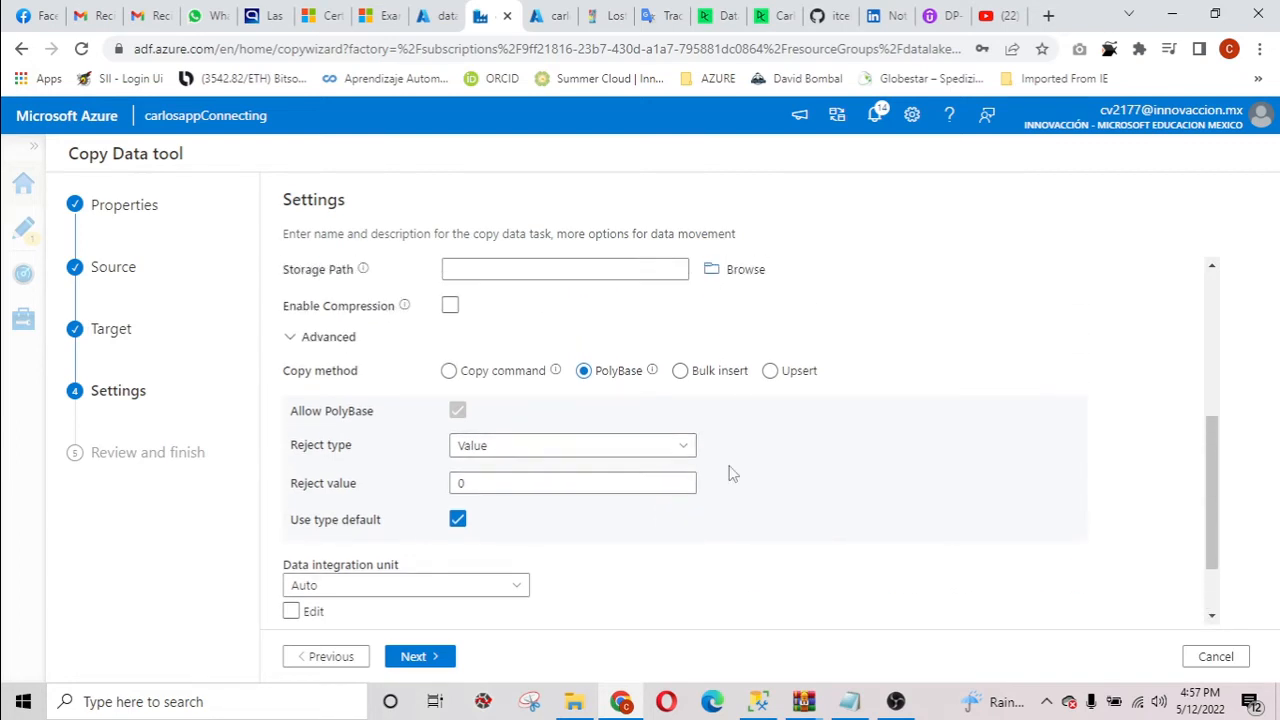
{"action": "scroll", "coordinate": [735, 474], "scroll_direction": "down", "scroll_amount": 1}
{"action": "left_click", "coordinate": [421, 662]}
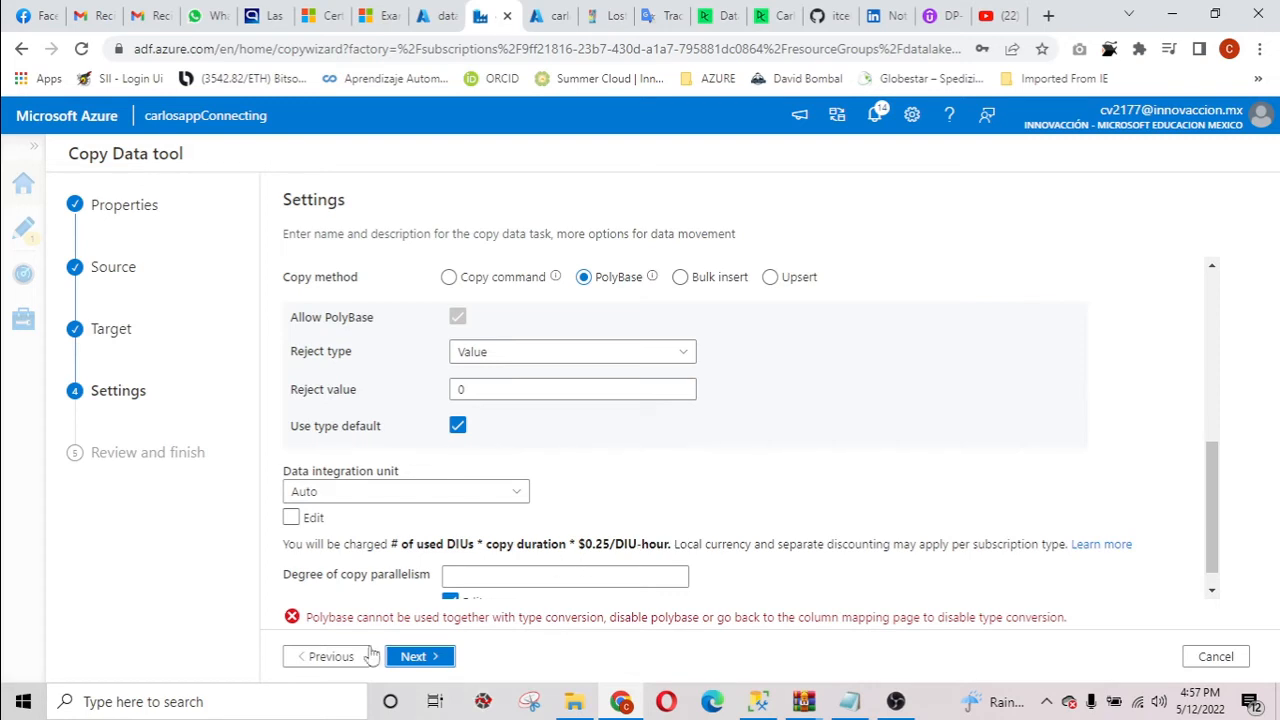
Go back to the column mapping for dbo.logdata, disable type conversion, and enlarge the mapping area.
{"action": "left_click", "coordinate": [330, 660]}
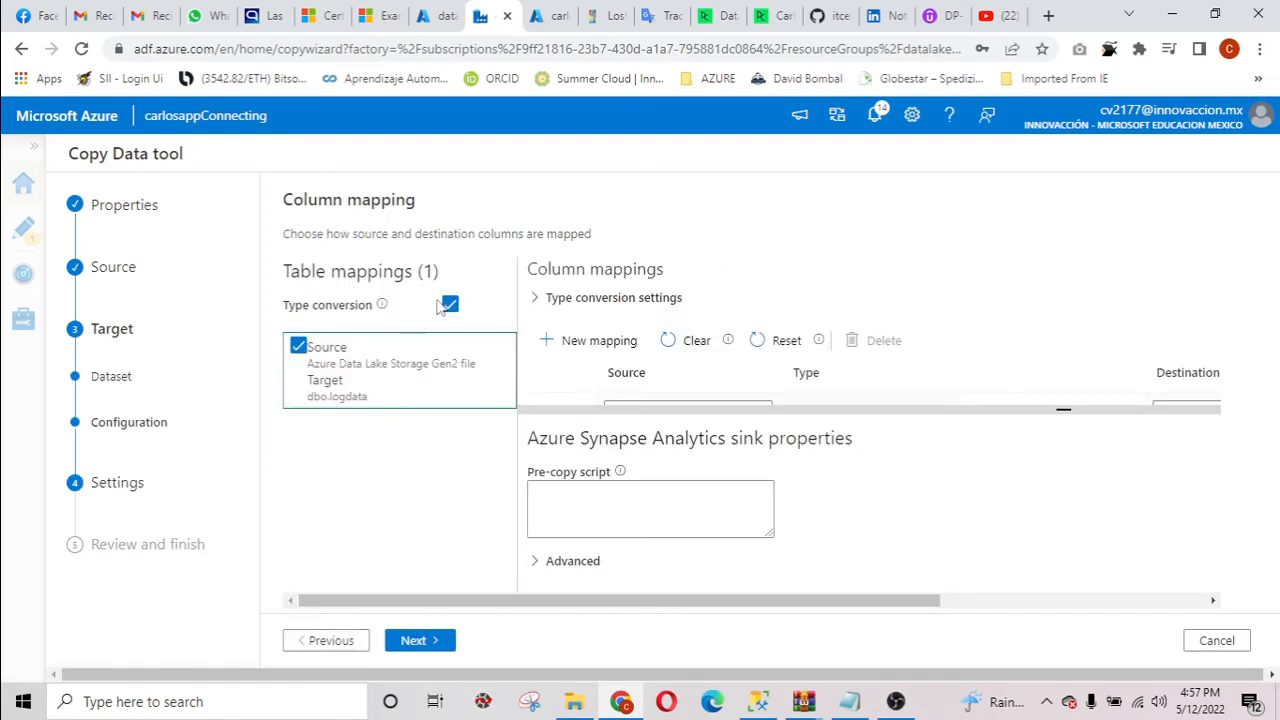
{"action": "left_click", "coordinate": [449, 304]}
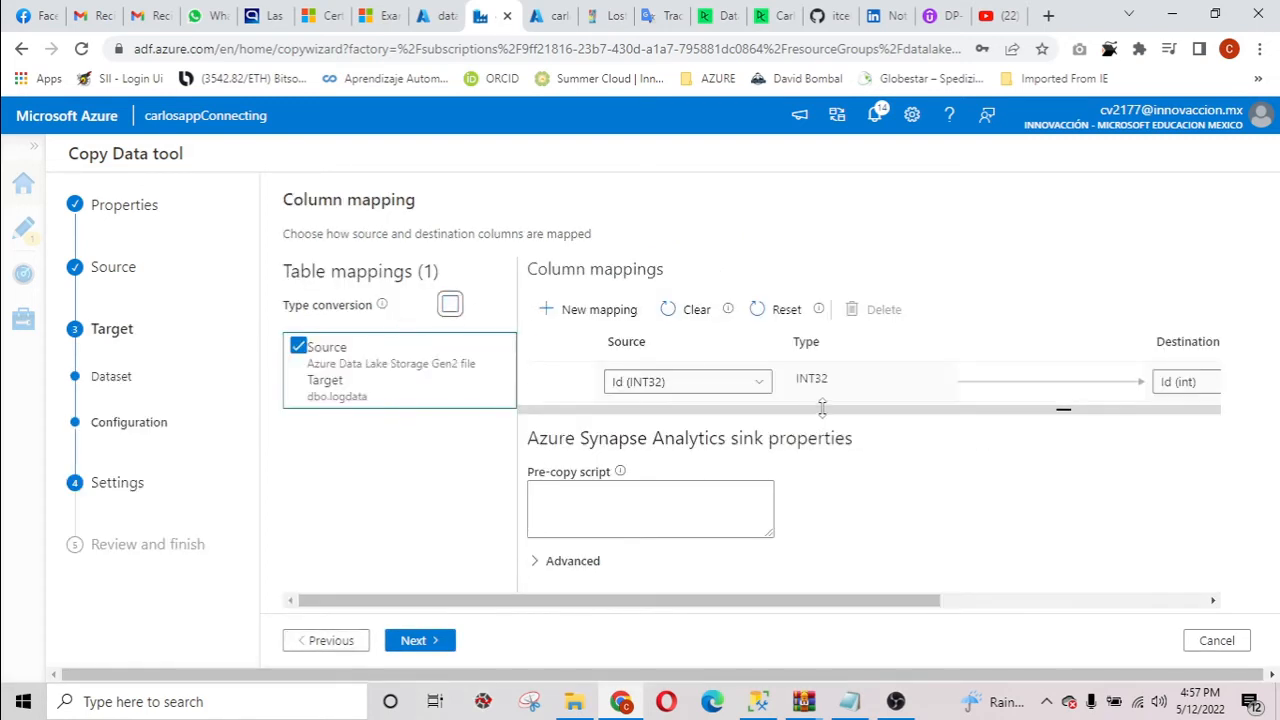
{"action": "left_click_drag", "start_coordinate": [1013, 422], "coordinate": [1018, 476]}
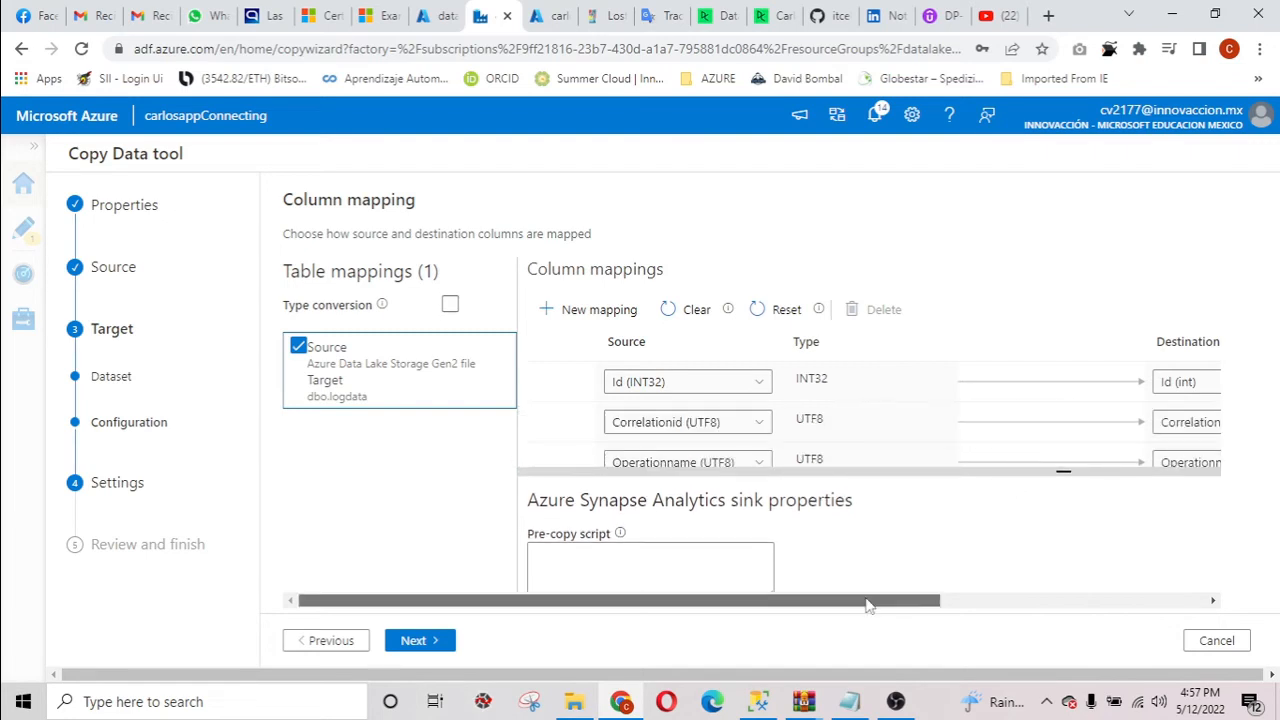
Examine the source and destination data types of all mapped columns, including the source options for the Time column.
{"action": "left_click_drag", "start_coordinate": [869, 603], "coordinate": [1036, 596]}
{"action": "scroll", "coordinate": [849, 300], "scroll_direction": "down", "scroll_amount": 1}
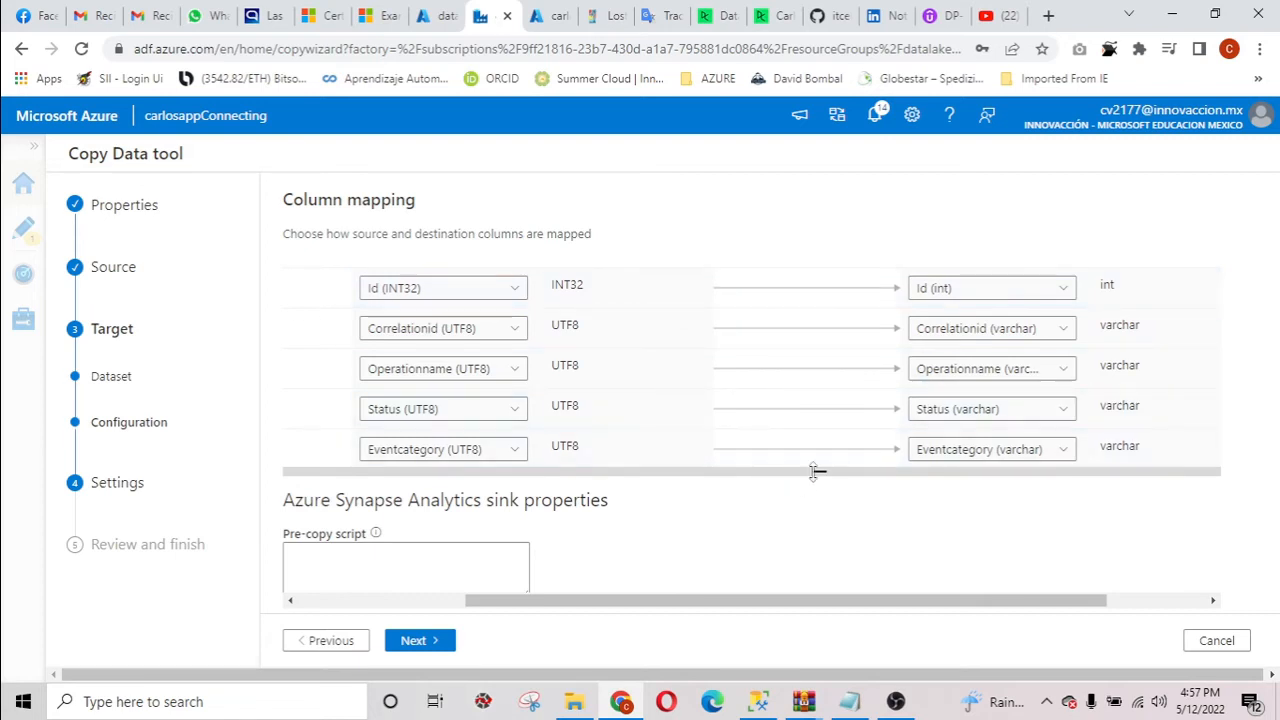
{"action": "scroll", "coordinate": [790, 385], "scroll_direction": "down", "scroll_amount": 1}
{"action": "scroll", "coordinate": [634, 380], "scroll_direction": "down", "scroll_amount": 1}
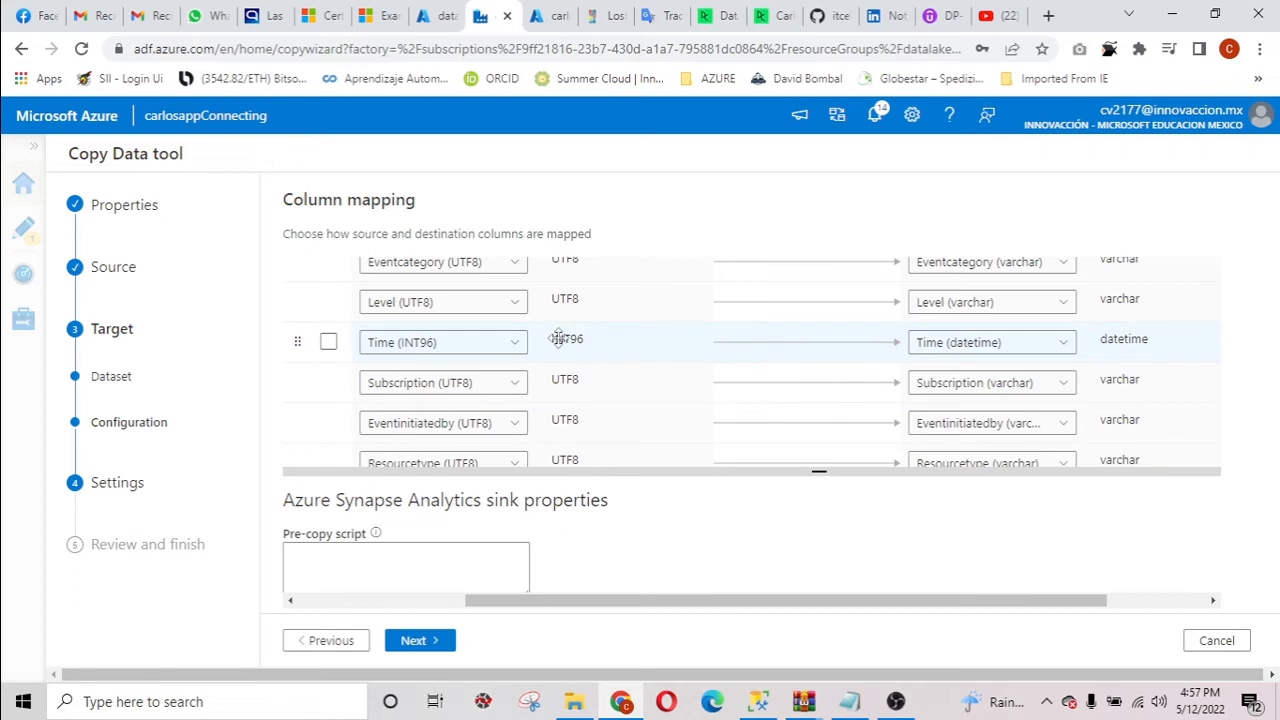
{"action": "left_click", "coordinate": [514, 345]}
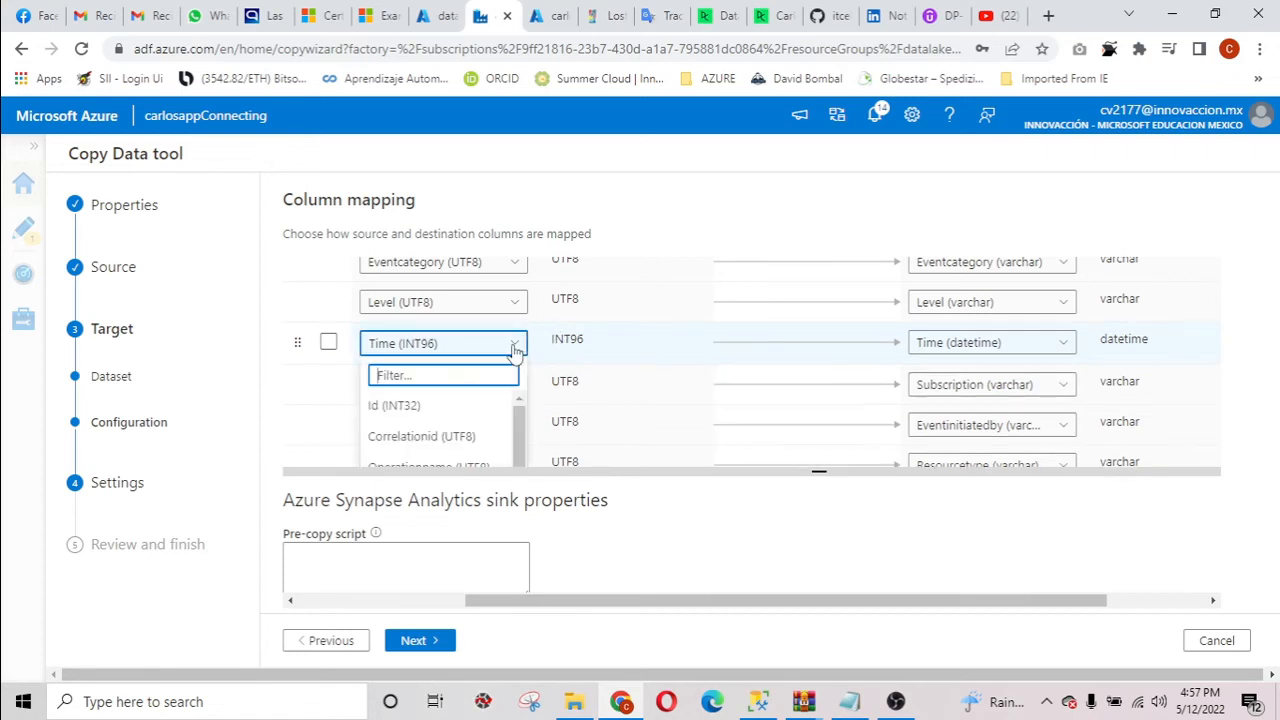
{"action": "scroll", "coordinate": [500, 386], "scroll_direction": "down", "scroll_amount": 3}
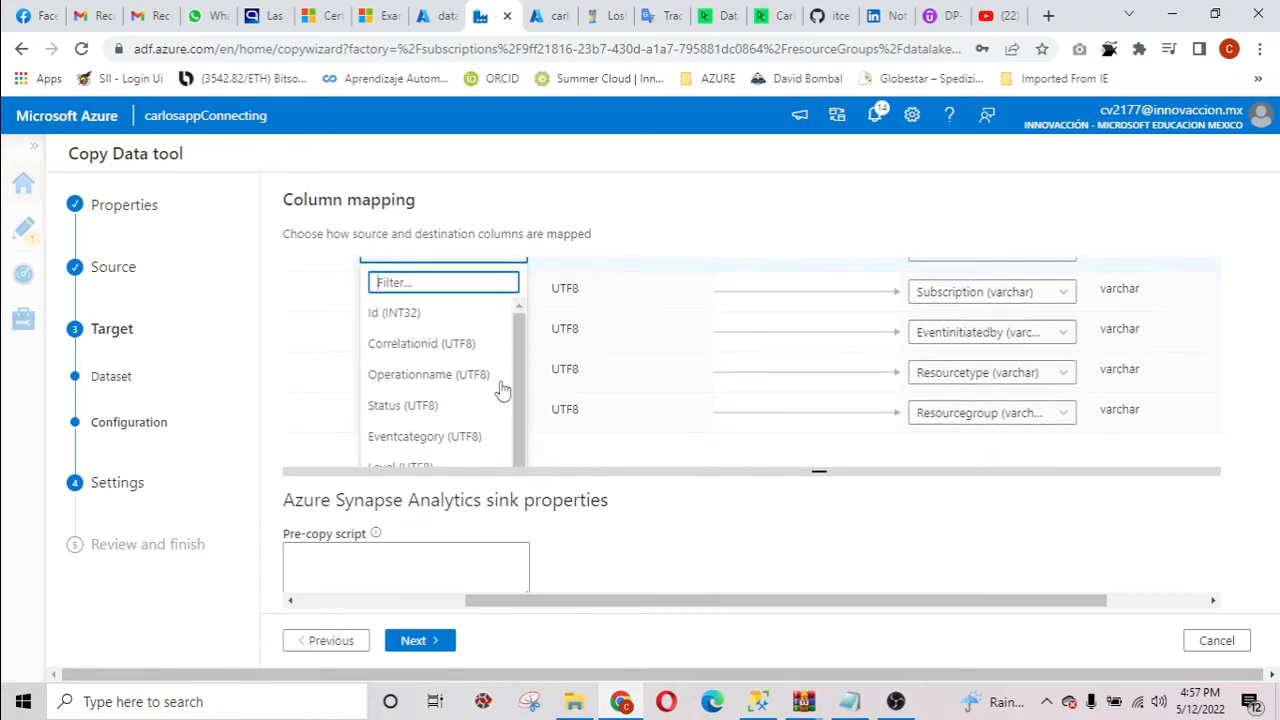
{"action": "scroll", "coordinate": [466, 386], "scroll_direction": "down", "scroll_amount": 3}
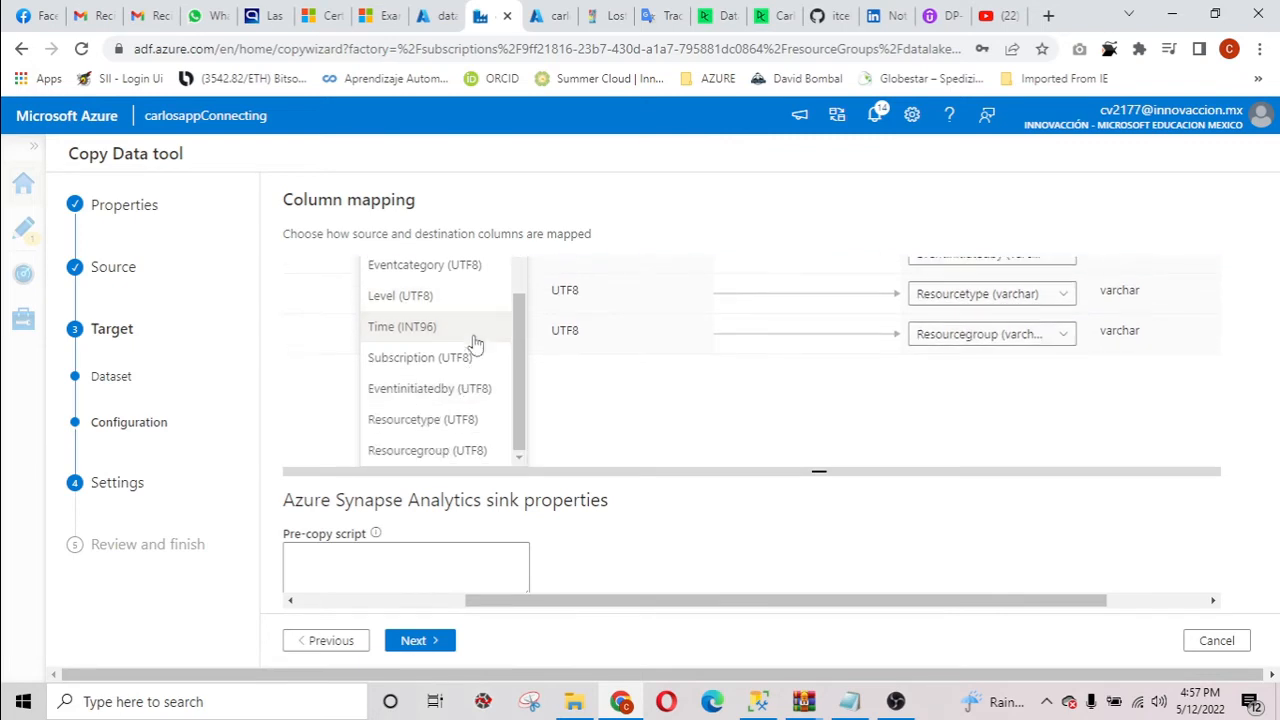
{"action": "left_click", "coordinate": [735, 440]}
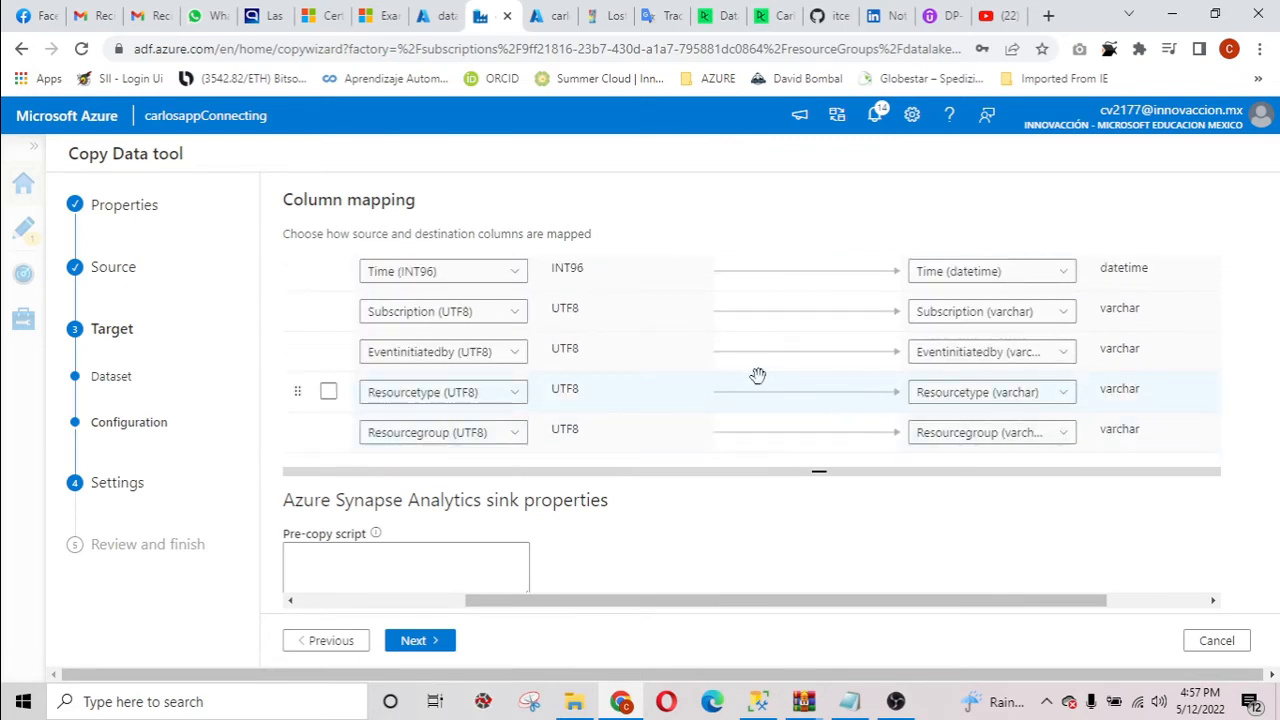
{"action": "scroll", "coordinate": [749, 374], "scroll_direction": "up", "scroll_amount": 5}
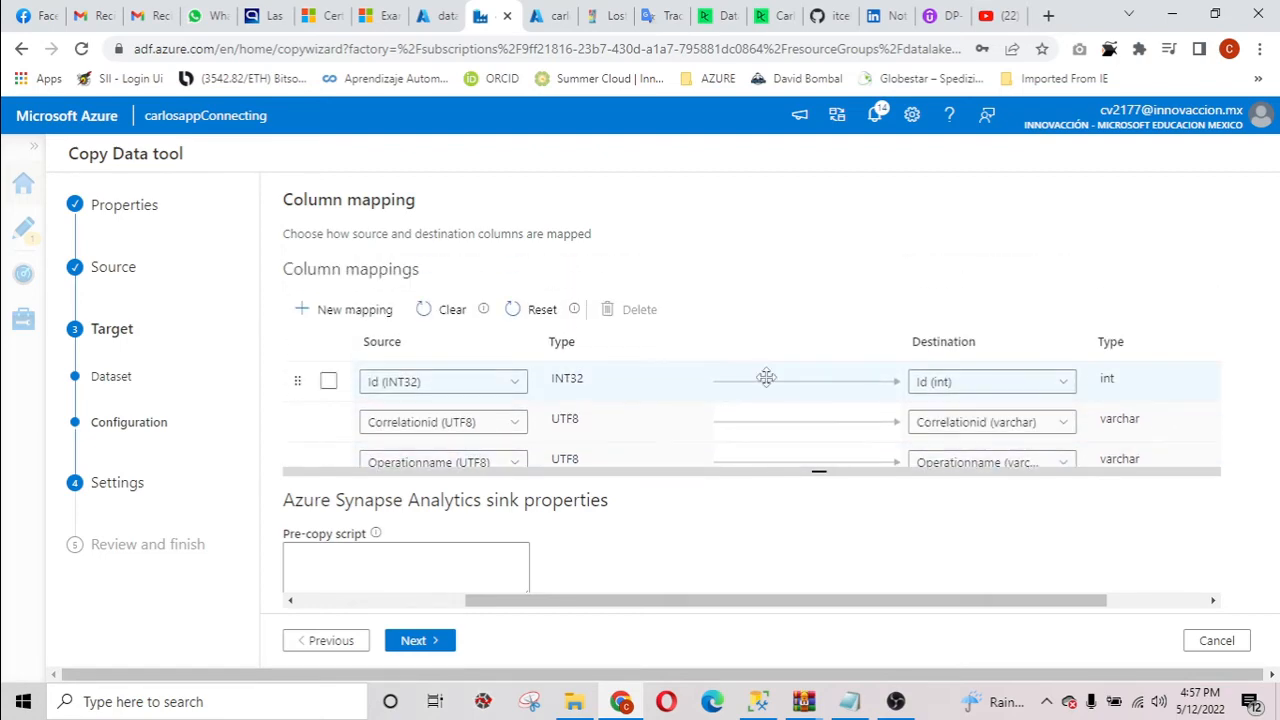
{"action": "scroll", "coordinate": [767, 378], "scroll_direction": "down", "scroll_amount": 5}
Continue through the copy settings, review the summary, then deploy the copy pipeline and finish the wizard.
{"action": "left_click", "coordinate": [440, 641]}
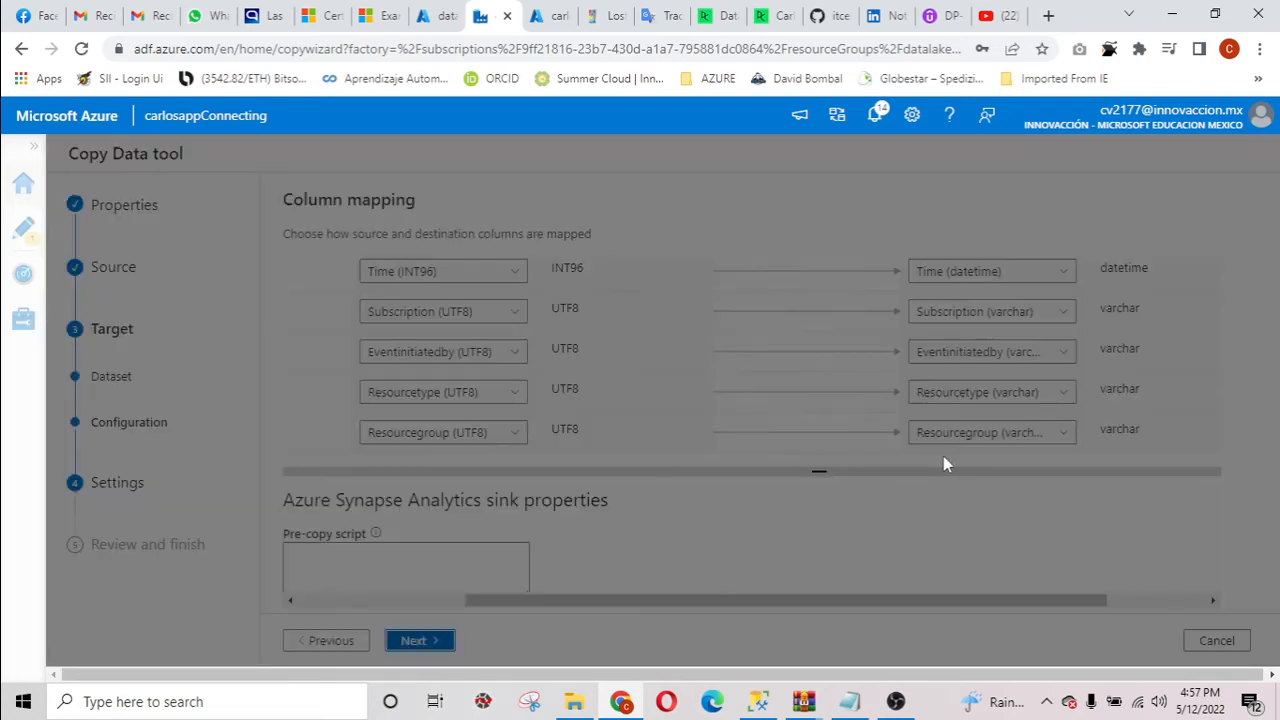
{"action": "scroll", "coordinate": [868, 456], "scroll_direction": "down", "scroll_amount": 6}
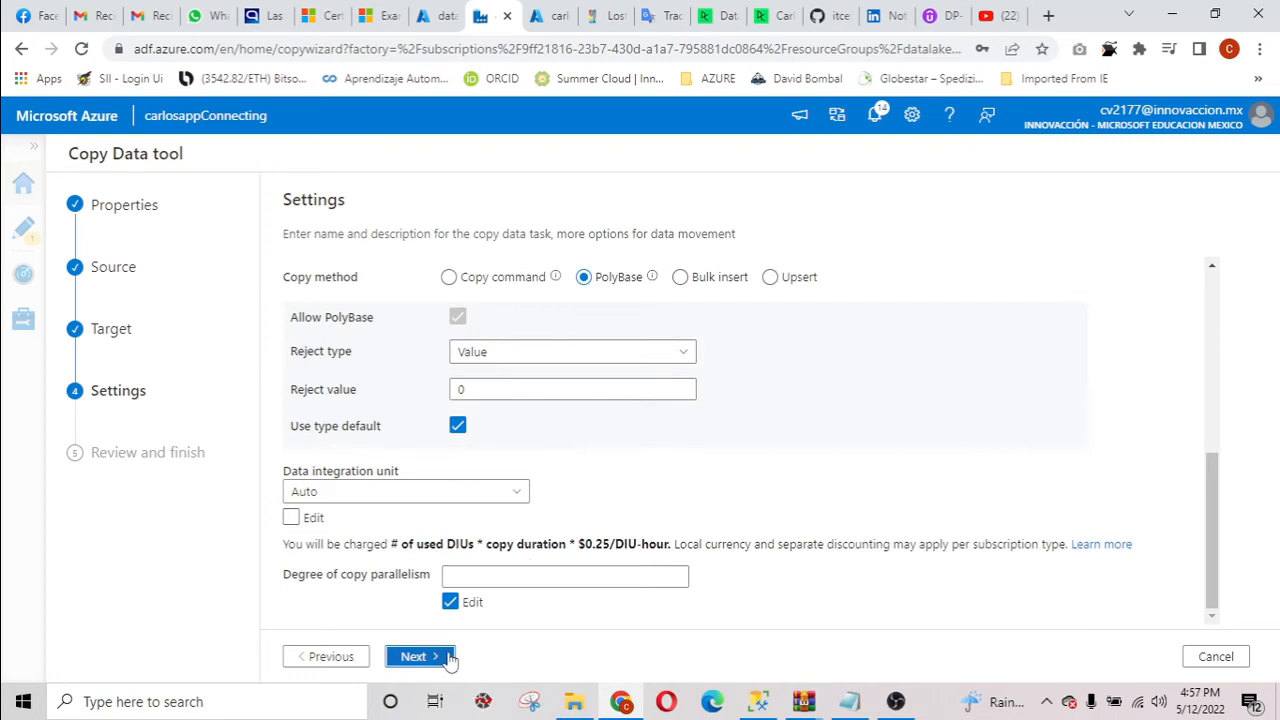
{"action": "left_click", "coordinate": [444, 656]}
{"action": "scroll", "coordinate": [771, 486], "scroll_direction": "down", "scroll_amount": 10}
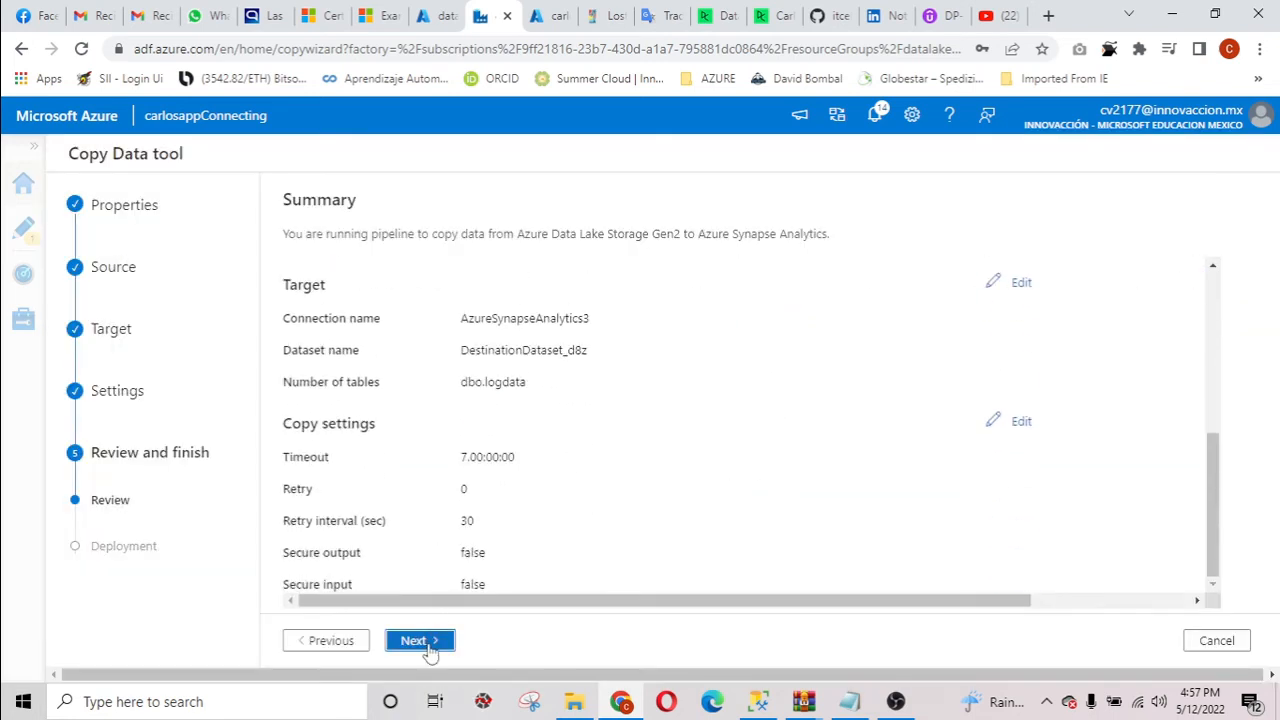
{"action": "scroll", "coordinate": [640, 455], "scroll_direction": "up", "scroll_amount": 10}
{"action": "scroll", "coordinate": [717, 471], "scroll_direction": "down", "scroll_amount": 10}
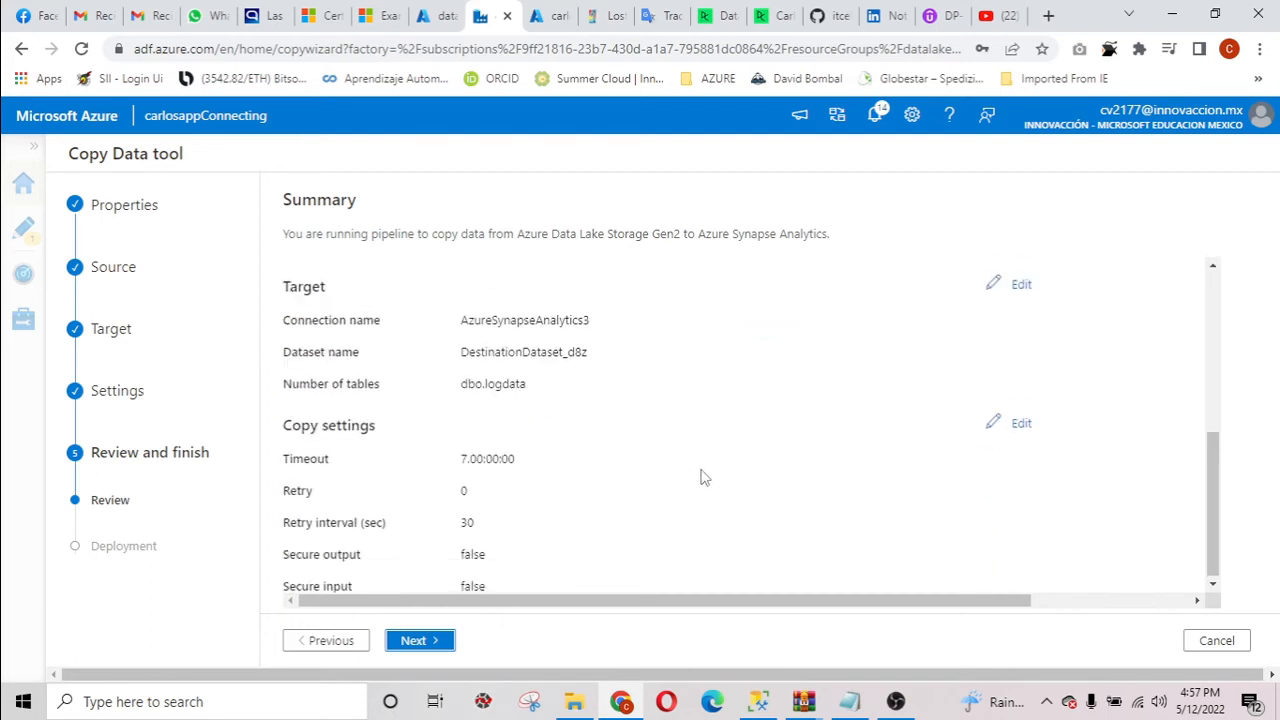
{"action": "left_click", "coordinate": [448, 642]}
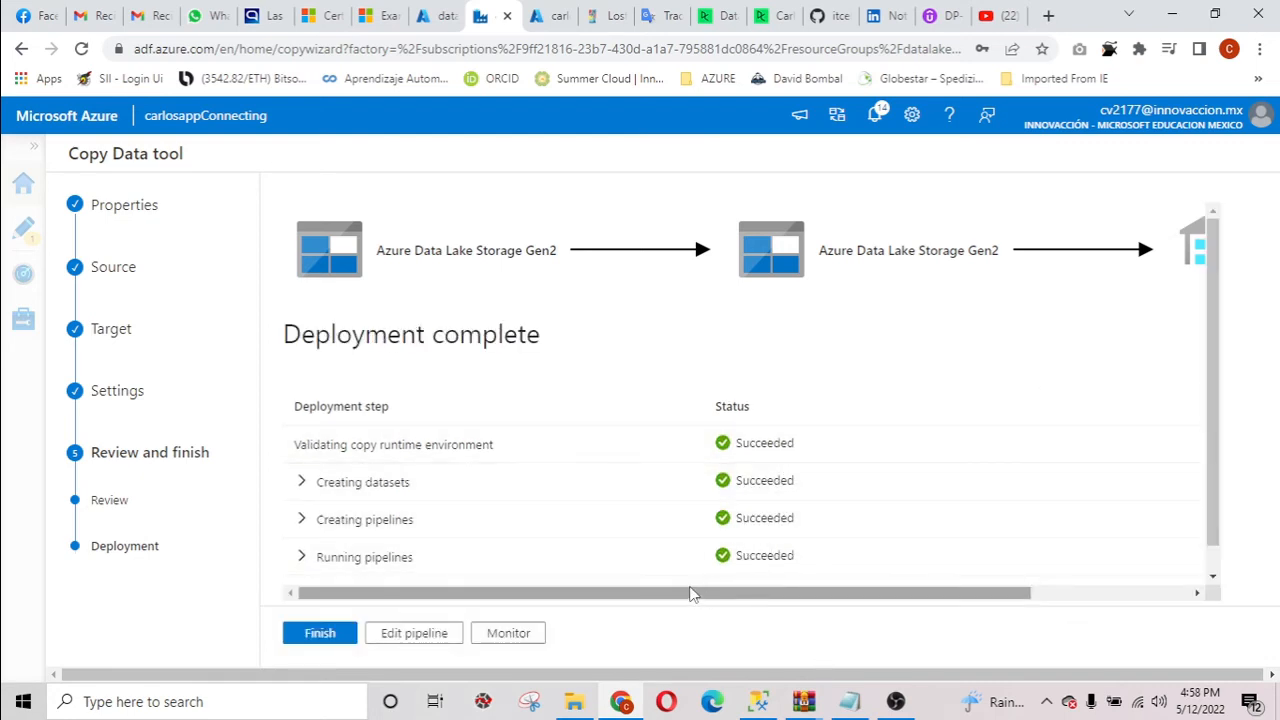
{"action": "left_click", "coordinate": [319, 637]}
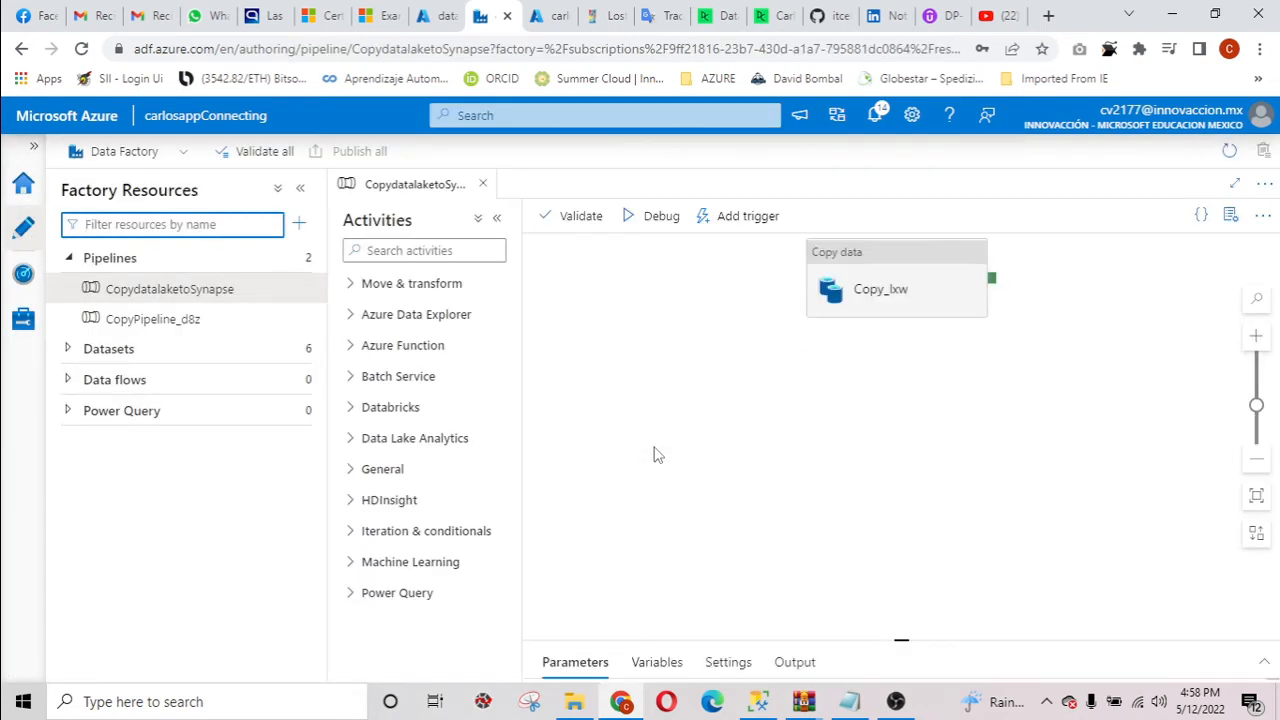
Select the Copy_lxw activity in the CopydatalaketoSynapse pipeline and examine its general and source settings.
{"action": "left_click", "coordinate": [888, 290]}
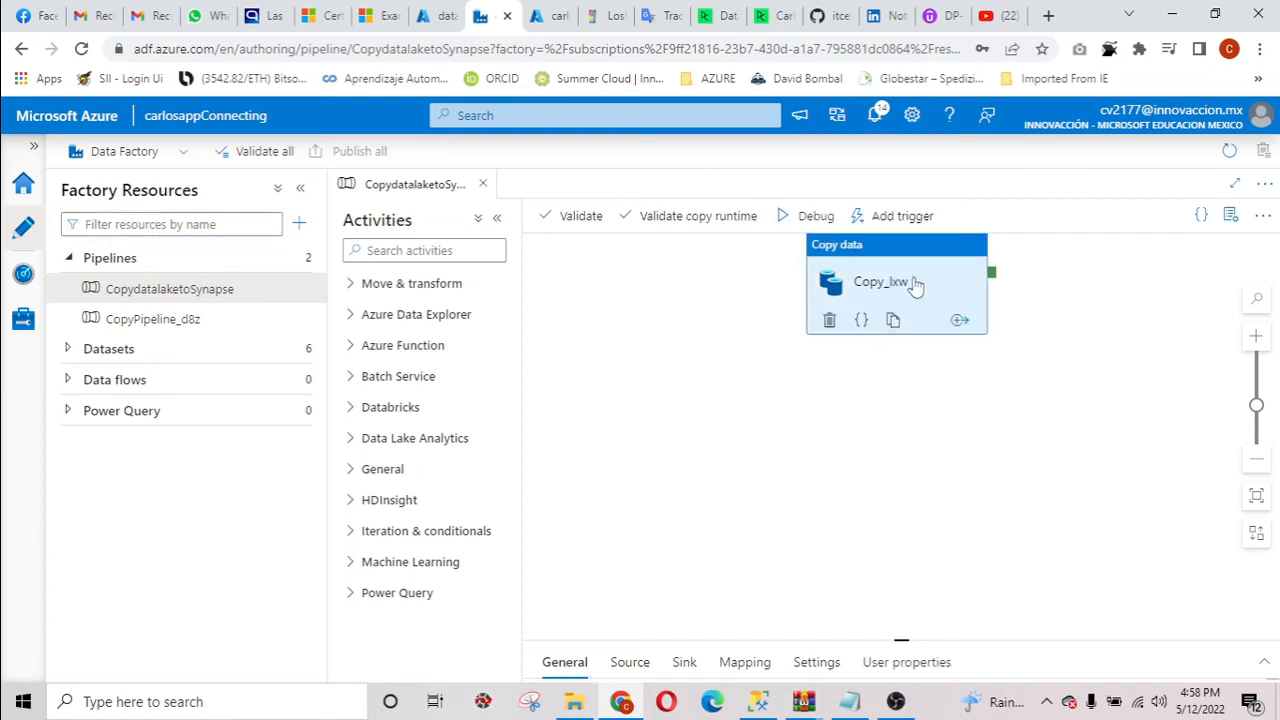
{"action": "left_click_drag", "start_coordinate": [902, 640], "coordinate": [927, 387]}
{"action": "scroll", "coordinate": [1095, 555], "scroll_direction": "down", "scroll_amount": 2}
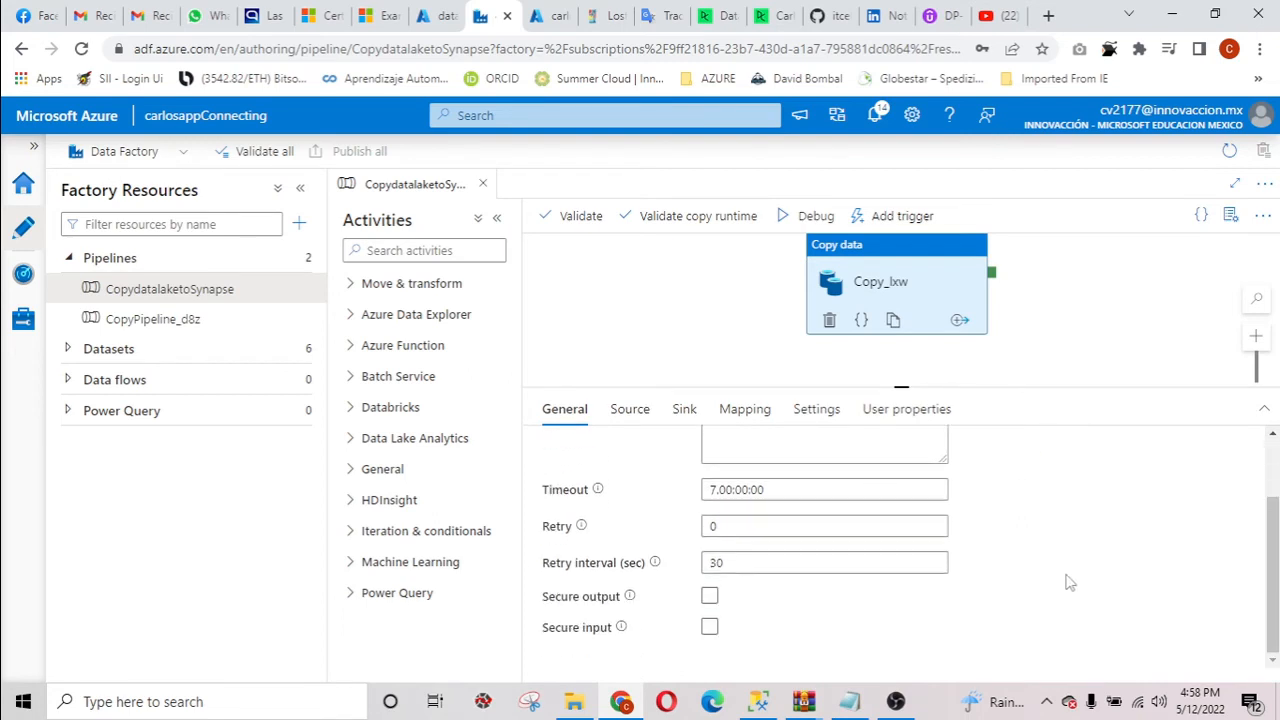
{"action": "scroll", "coordinate": [1068, 582], "scroll_direction": "up", "scroll_amount": 2}
{"action": "left_click", "coordinate": [629, 409]}
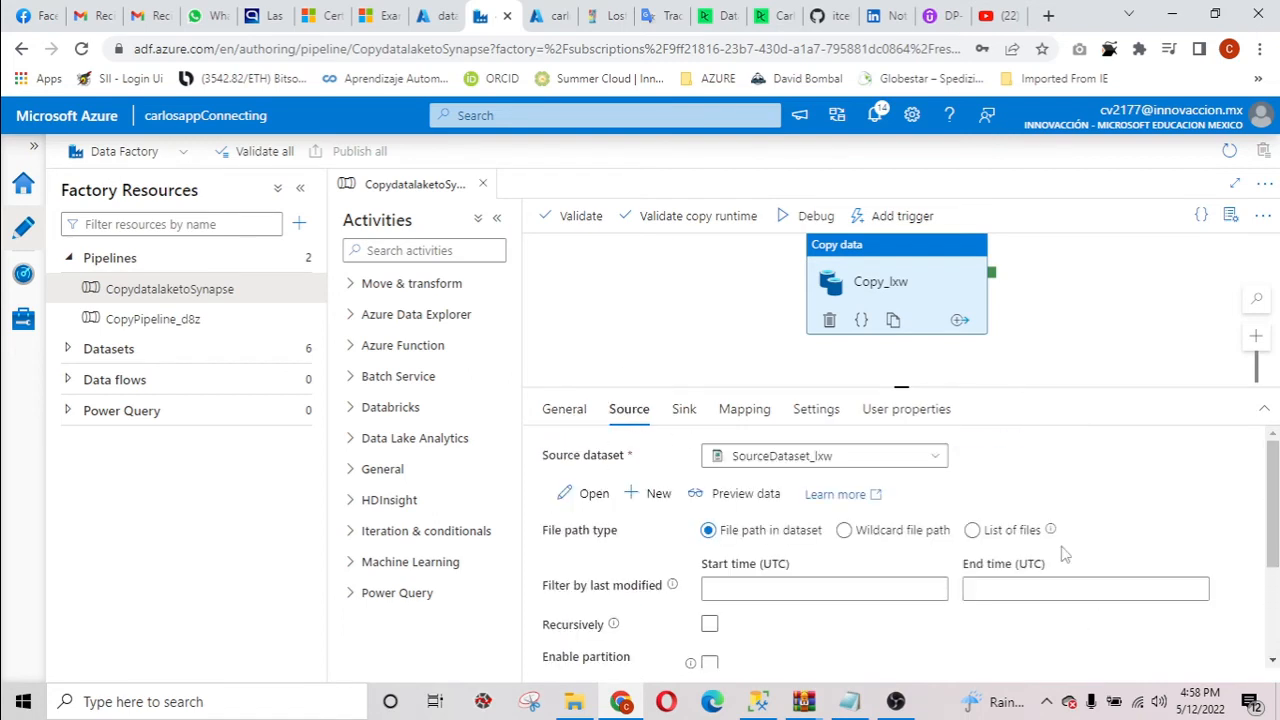
{"action": "scroll", "coordinate": [1065, 555], "scroll_direction": "down", "scroll_amount": 2}
{"action": "scroll", "coordinate": [1074, 580], "scroll_direction": "up", "scroll_amount": 2}
{"action": "scroll", "coordinate": [1024, 505], "scroll_direction": "down", "scroll_amount": 2}
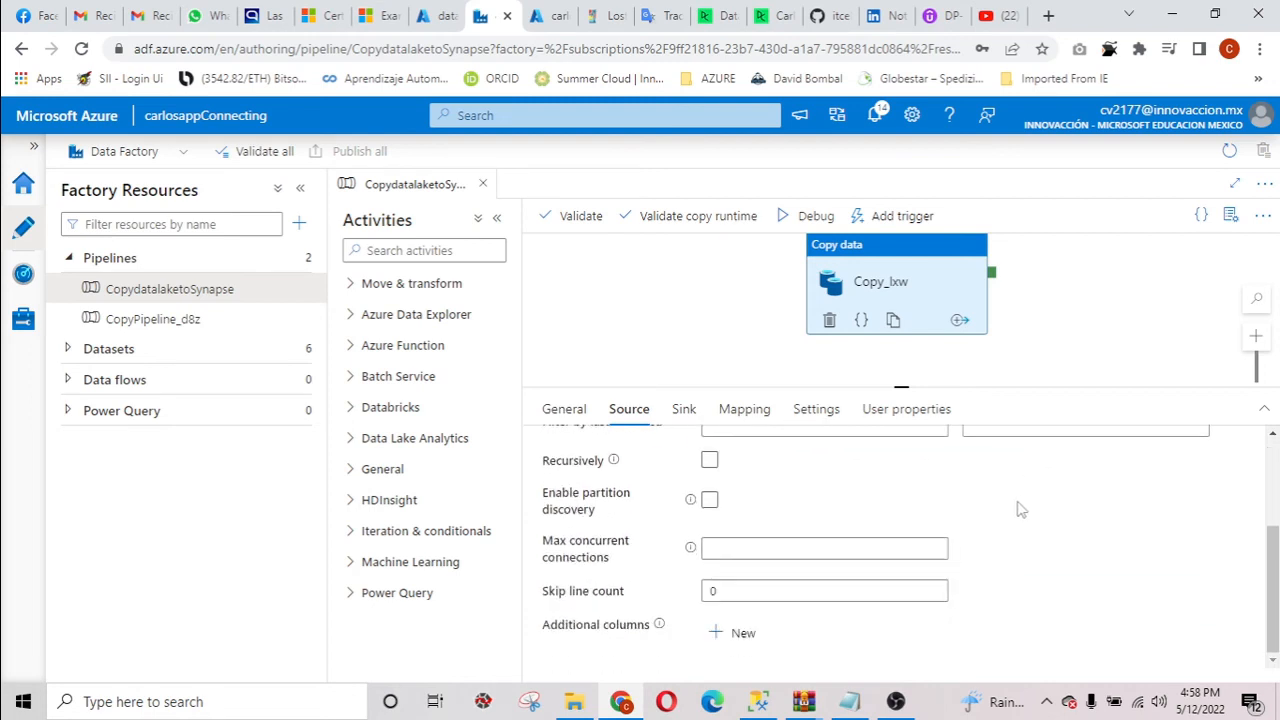
{"action": "scroll", "coordinate": [690, 415], "scroll_direction": "up", "scroll_amount": 3}
Examine the sink settings and the column mapping of the Copy_lxw activity.
{"action": "left_click", "coordinate": [688, 412]}
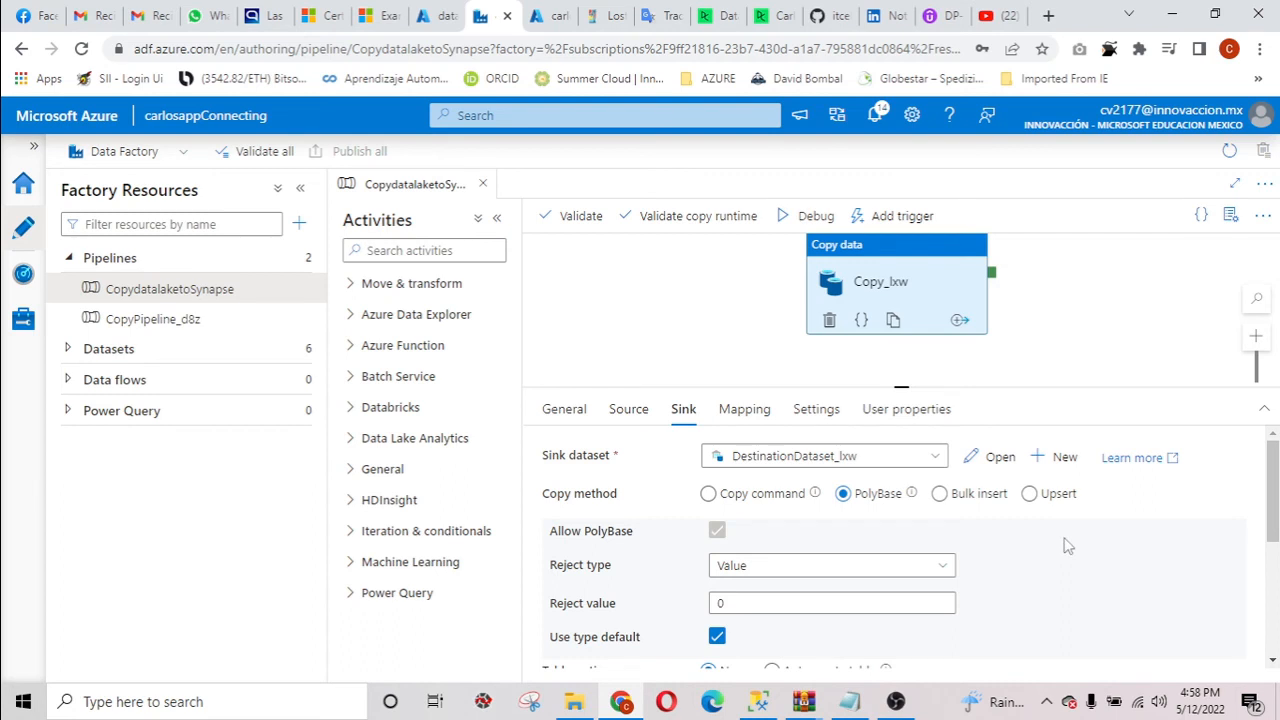
{"action": "scroll", "coordinate": [1067, 545], "scroll_direction": "down", "scroll_amount": 2}
{"action": "left_click", "coordinate": [750, 412]}
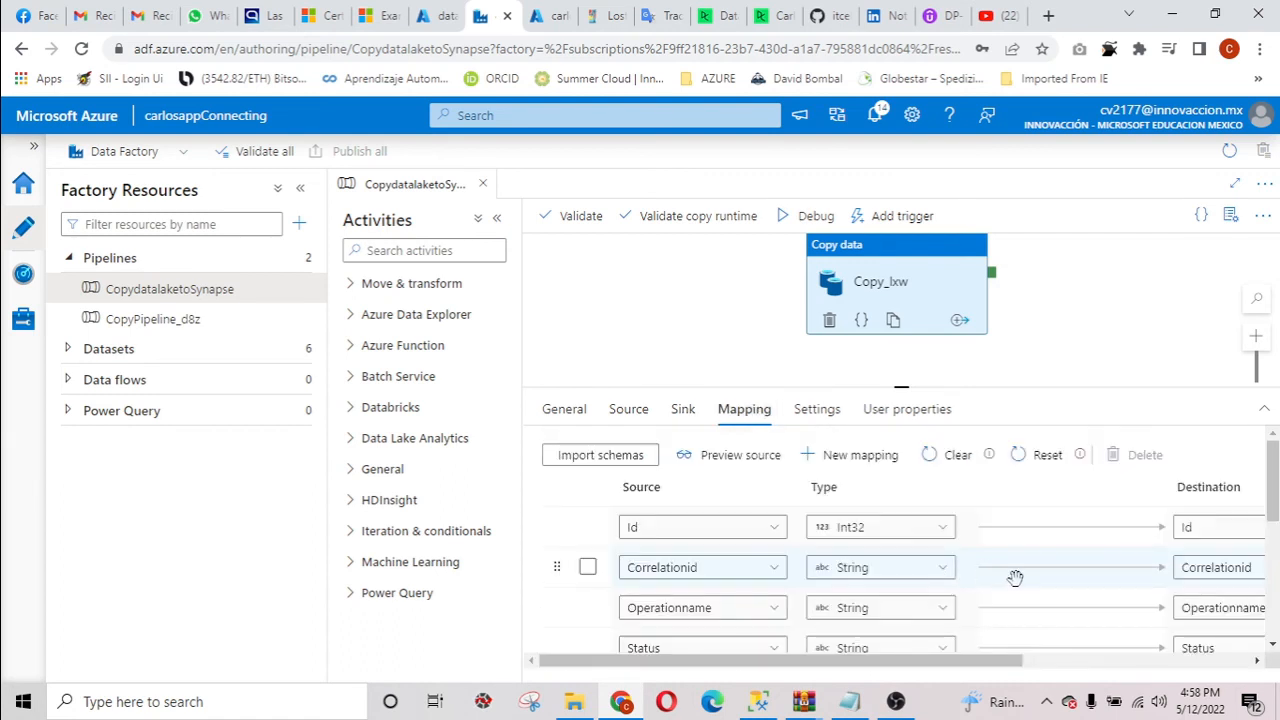
{"action": "mouse_move", "coordinate": [920, 662]}
{"action": "left_mouse_down"}
{"action": "mouse_move", "coordinate": [1093, 662]}
{"action": "mouse_move", "coordinate": [939, 662]}
{"action": "left_mouse_up"}
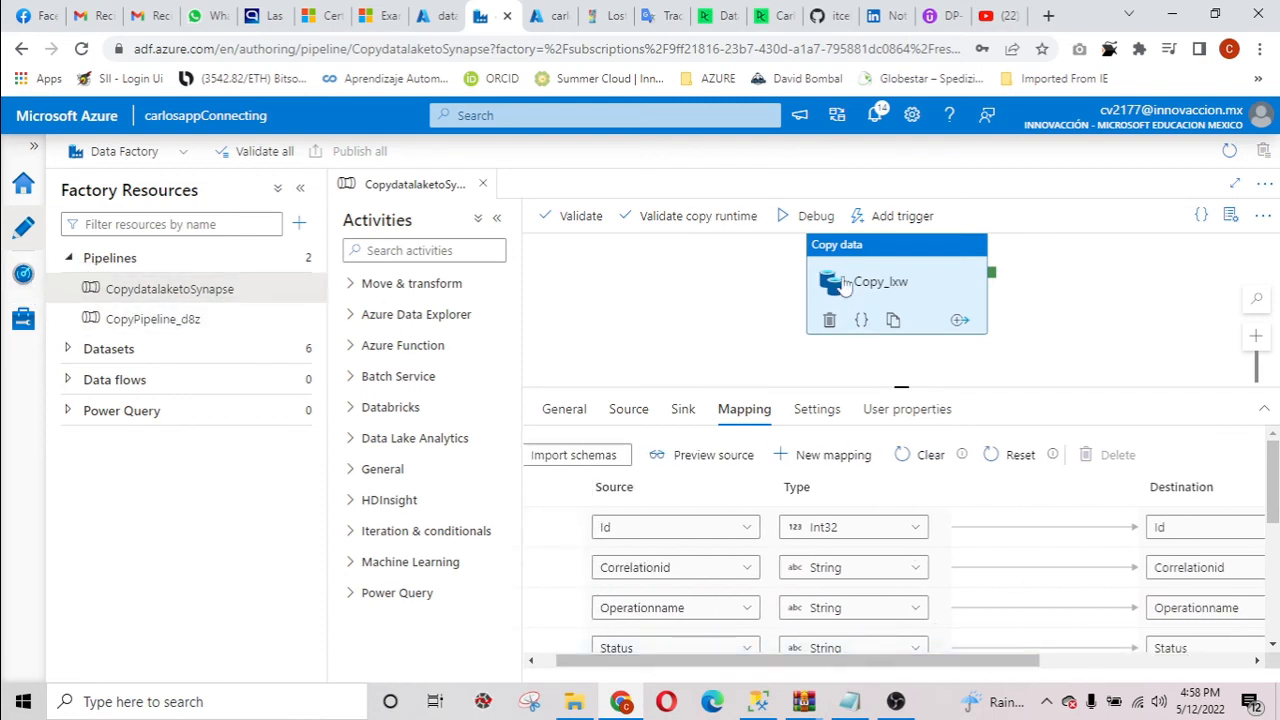
Trigger the CopydatalaketoSynapse pipeline immediately and check the list of pipeline runs in monitoring.
{"action": "left_click", "coordinate": [895, 216]}
{"action": "left_click", "coordinate": [905, 250]}
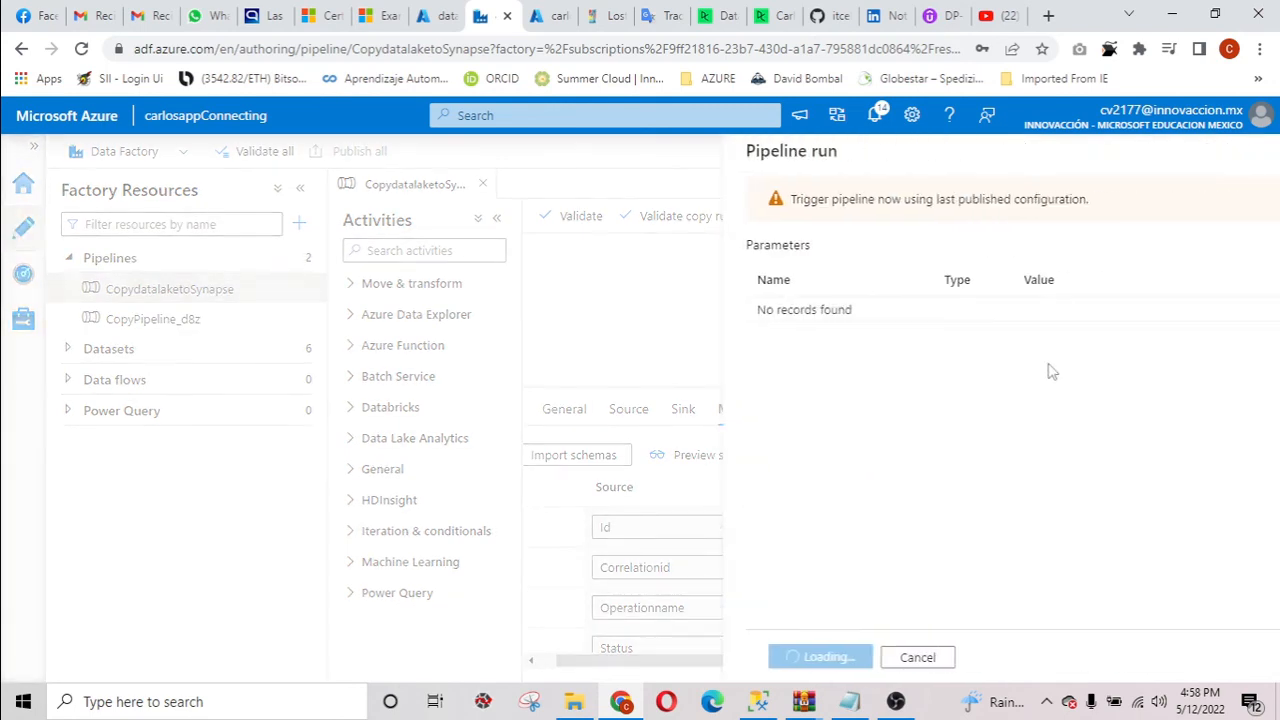
{"action": "left_click", "coordinate": [770, 657]}
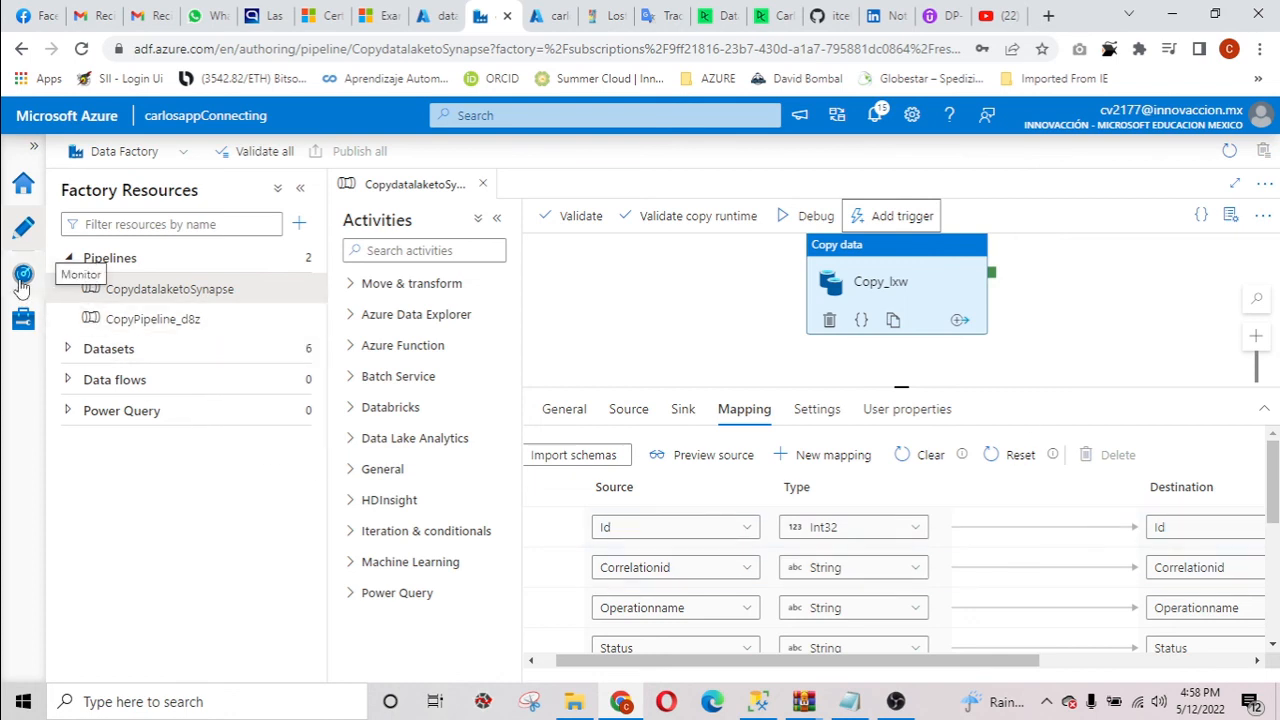
{"action": "left_click", "coordinate": [22, 284]}
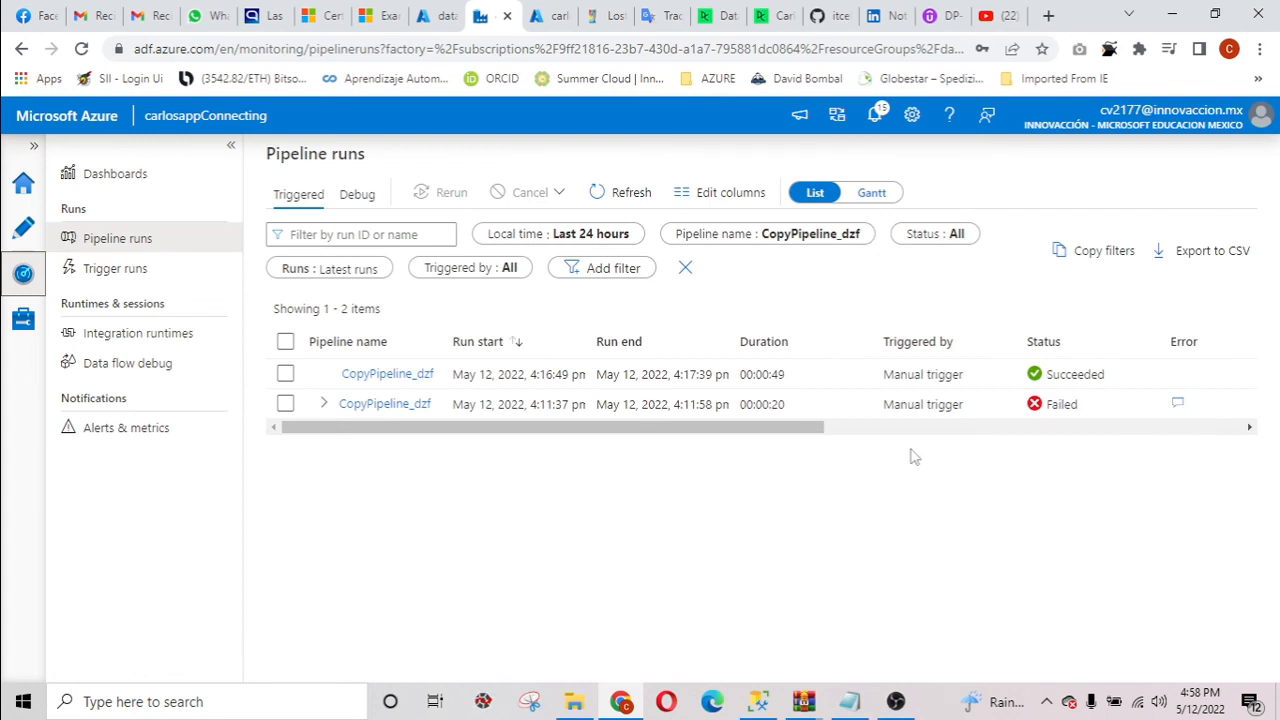
{"action": "mouse_move", "coordinate": [643, 430]}
{"action": "left_mouse_down"}
{"action": "mouse_move", "coordinate": [1040, 442]}
{"action": "mouse_move", "coordinate": [571, 437]}
{"action": "left_mouse_up"}
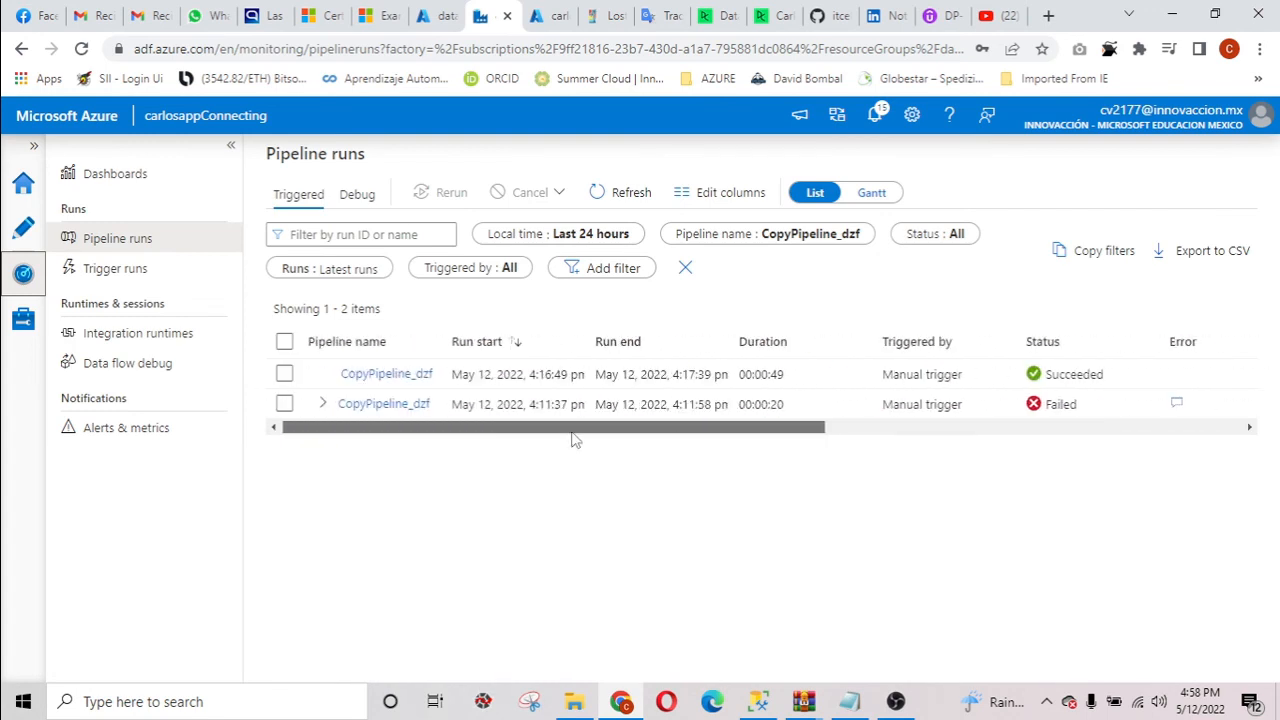
Switch to SQL Server Management Studio, execute only SELECT * FROM [logdata], and review the returned rows.
{"action": "left_click", "coordinate": [760, 702]}
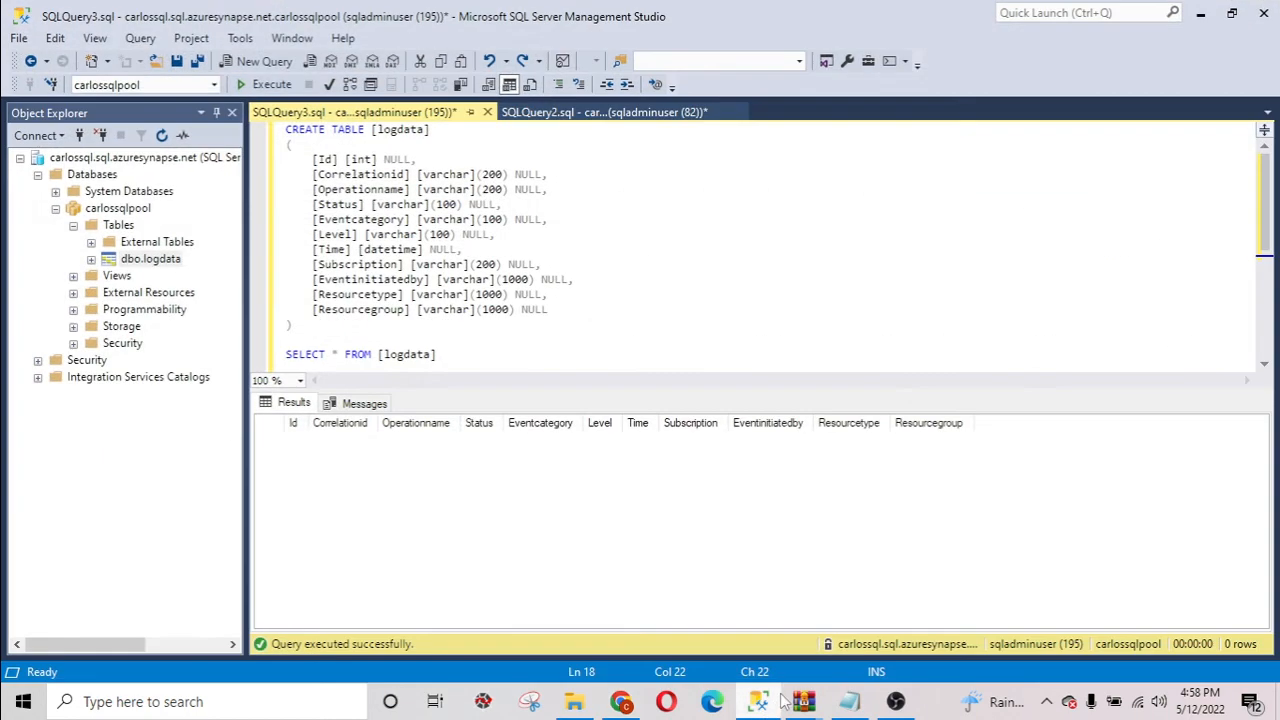
{"action": "left_click_drag", "start_coordinate": [449, 353], "coordinate": [284, 354]}
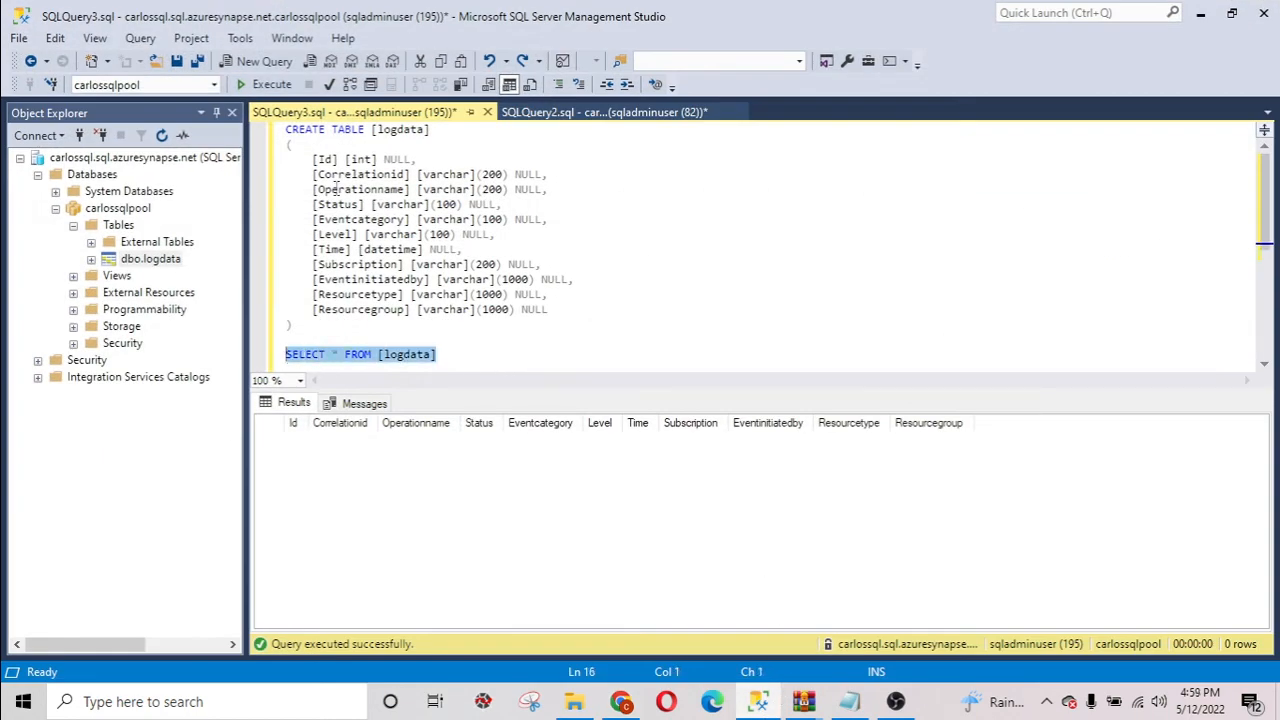
{"action": "left_click", "coordinate": [265, 84]}
{"action": "key", "text": "F5"}
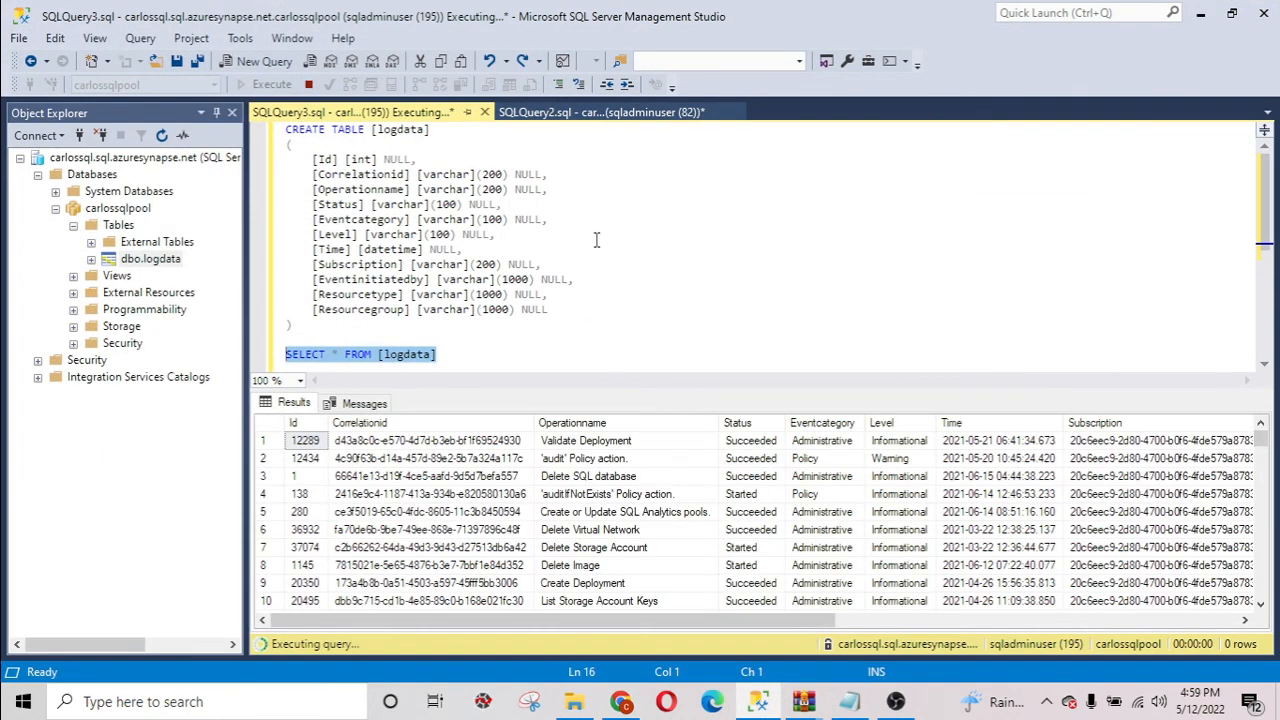
{"action": "left_click_drag", "start_coordinate": [696, 623], "coordinate": [602, 628]}
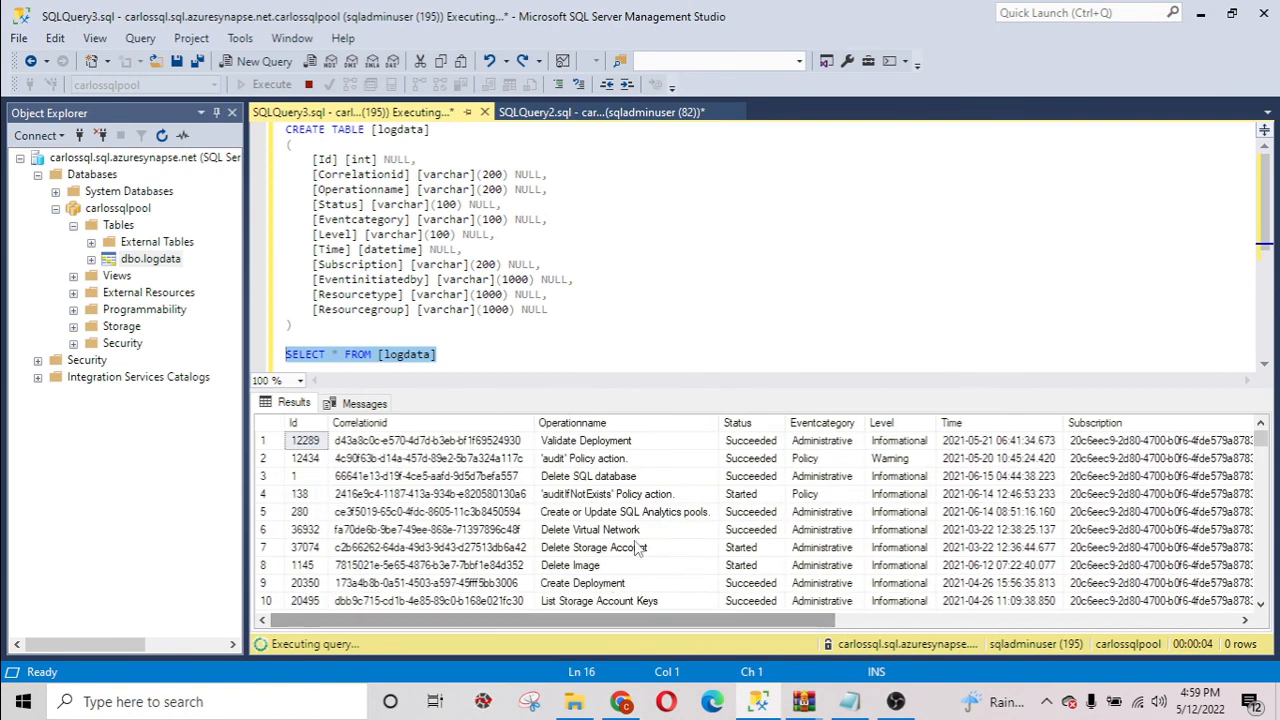